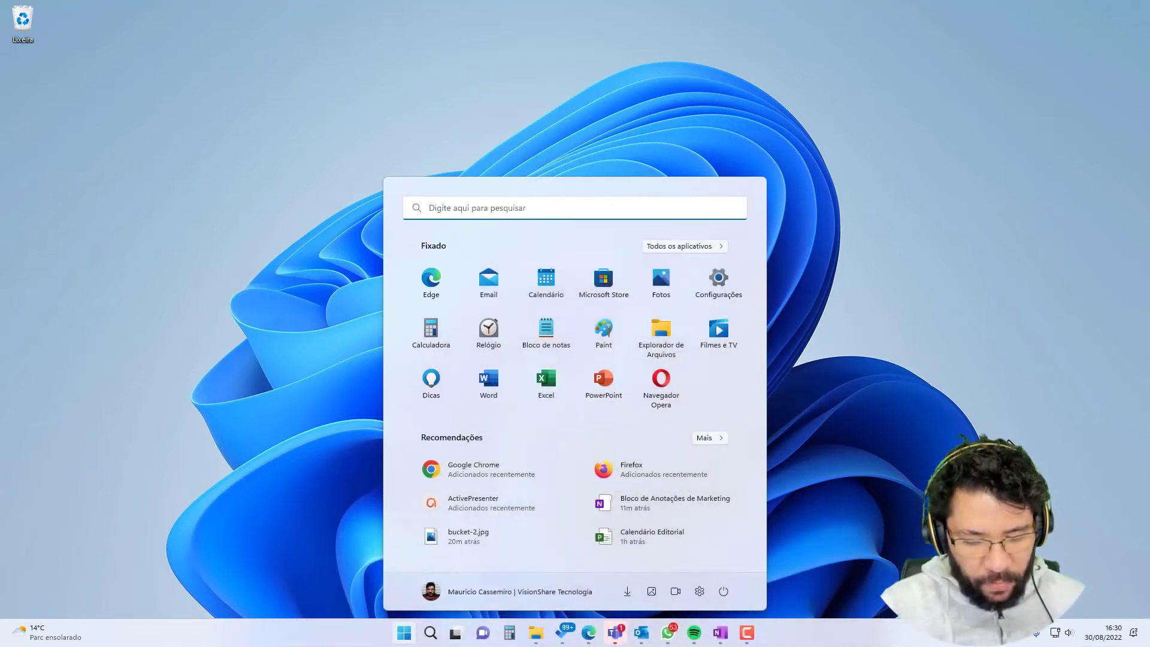
Search the Start menu for 'ph' and launch Adobe Photoshop 2022
type("ph")
key("Escape")
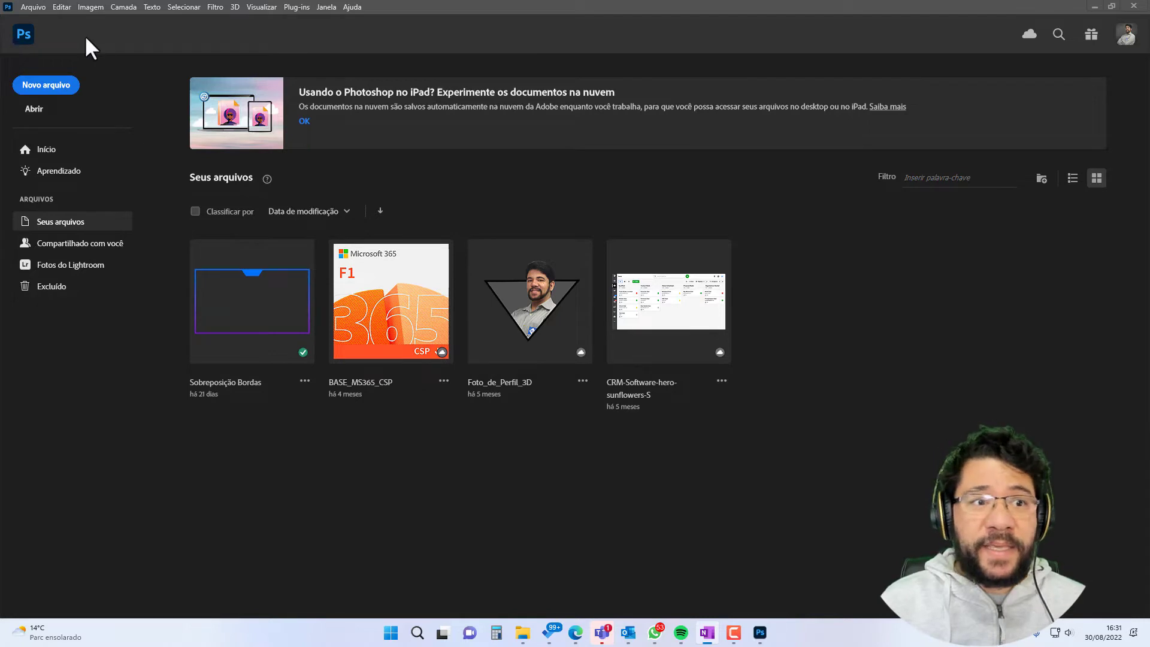
Leave the Home screen for Photoshop's empty editing workspace using the Ps logo
left_click(24, 38)
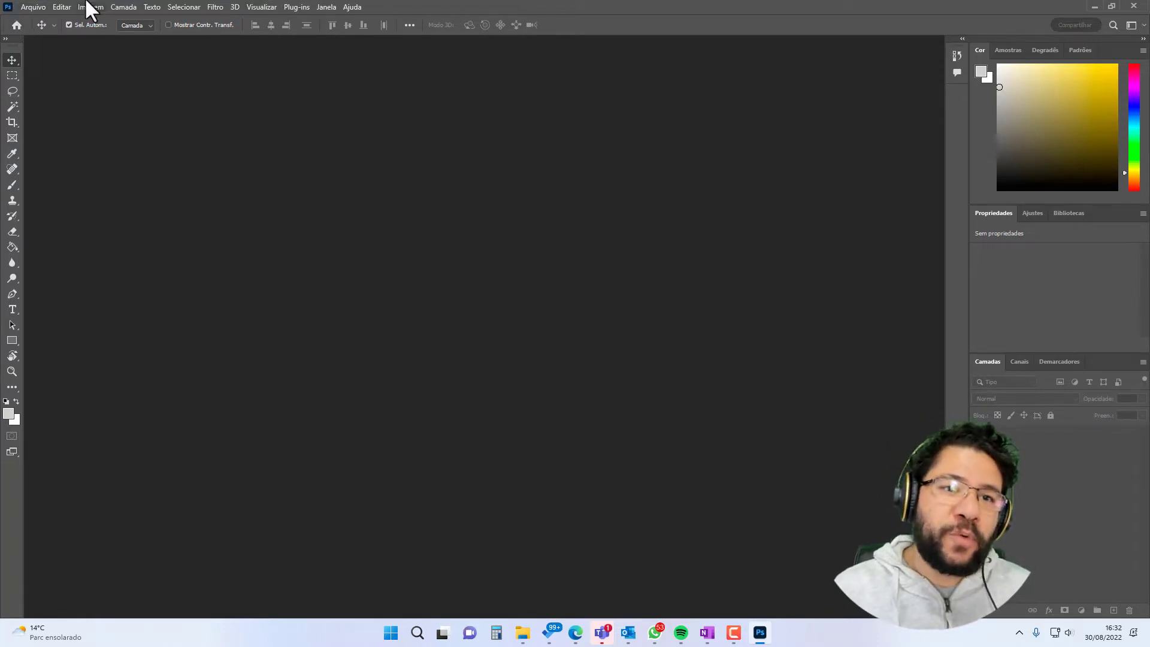
left_click(28, 7)
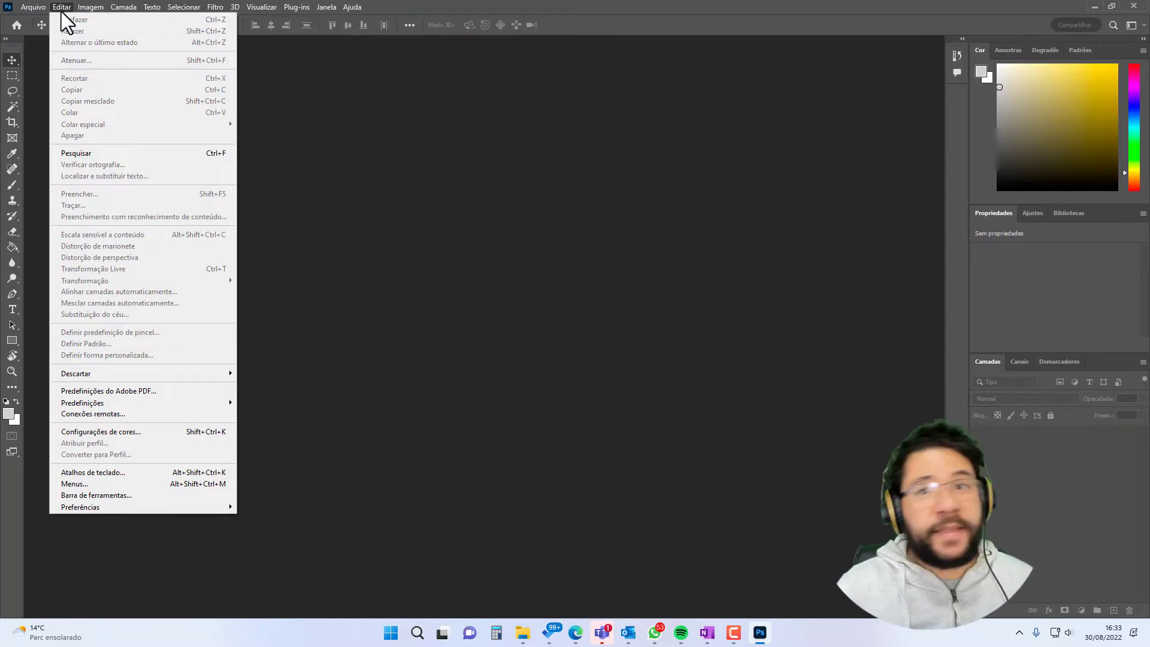
left_click(81, 9)
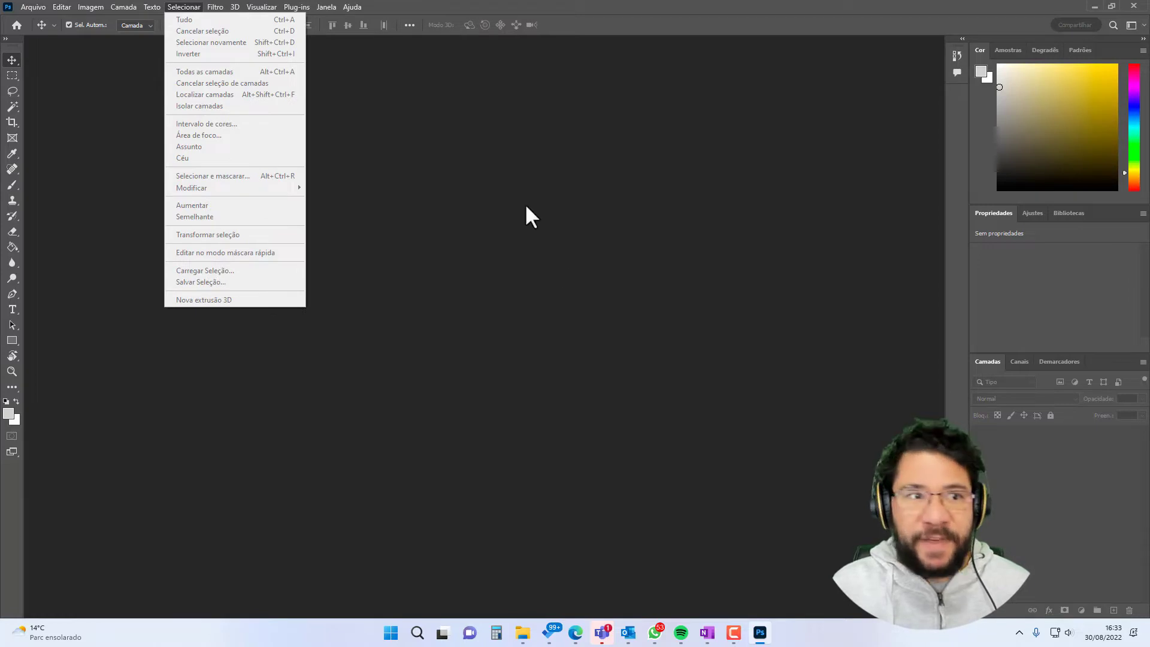
left_click(638, 25)
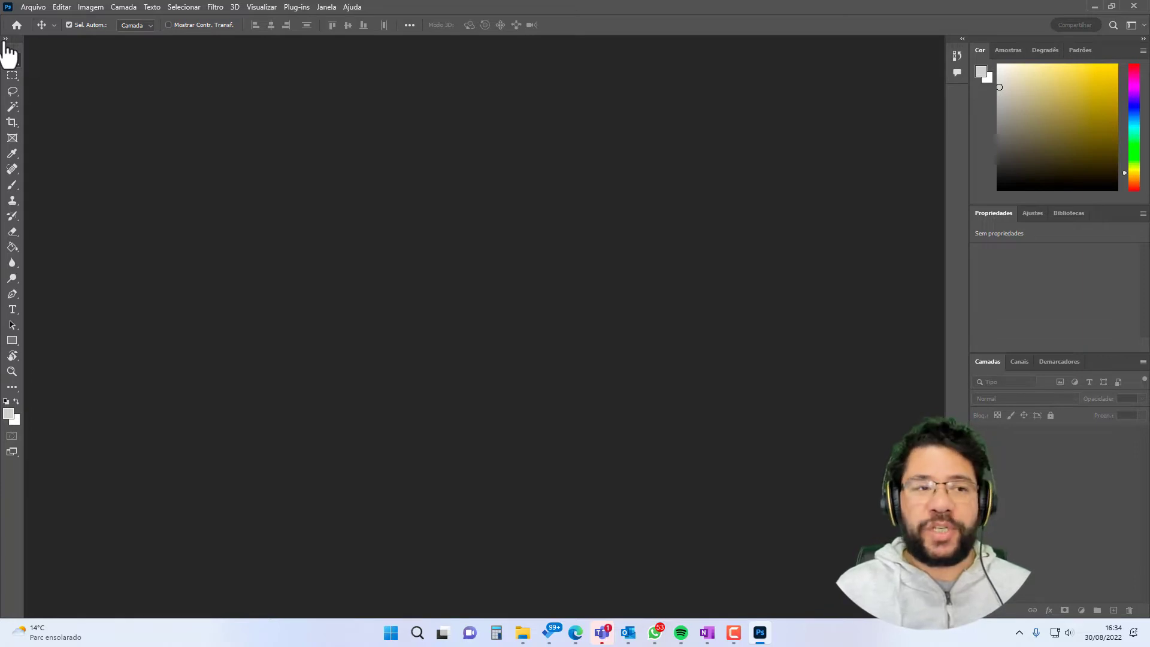
left_click(6, 39)
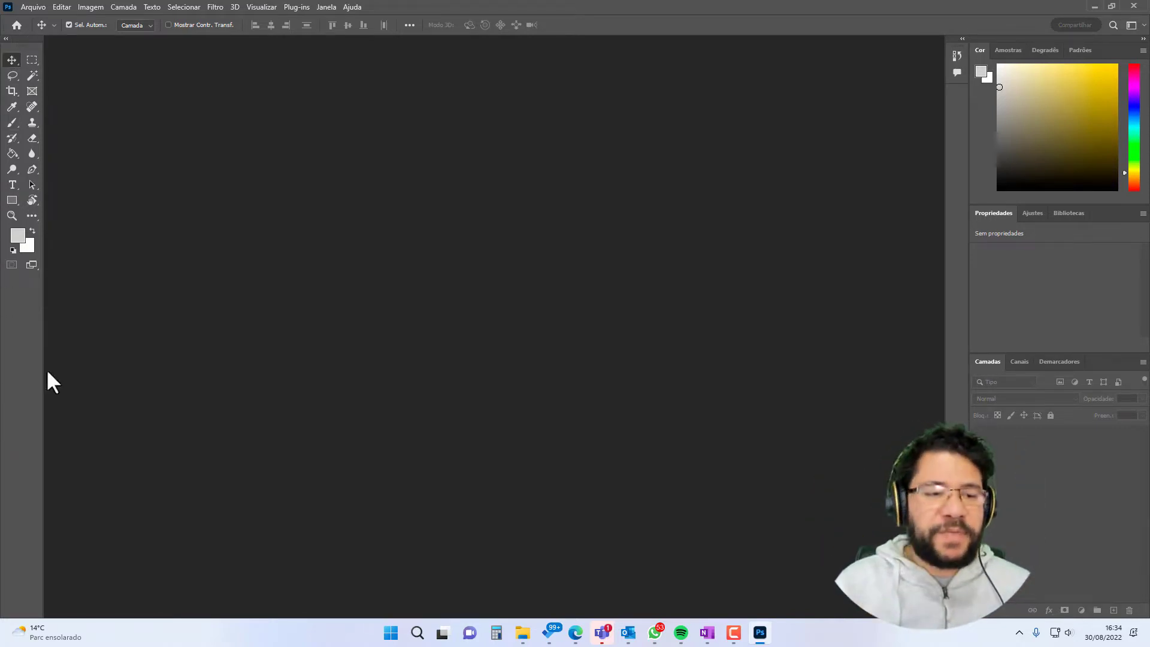
left_click(5, 39)
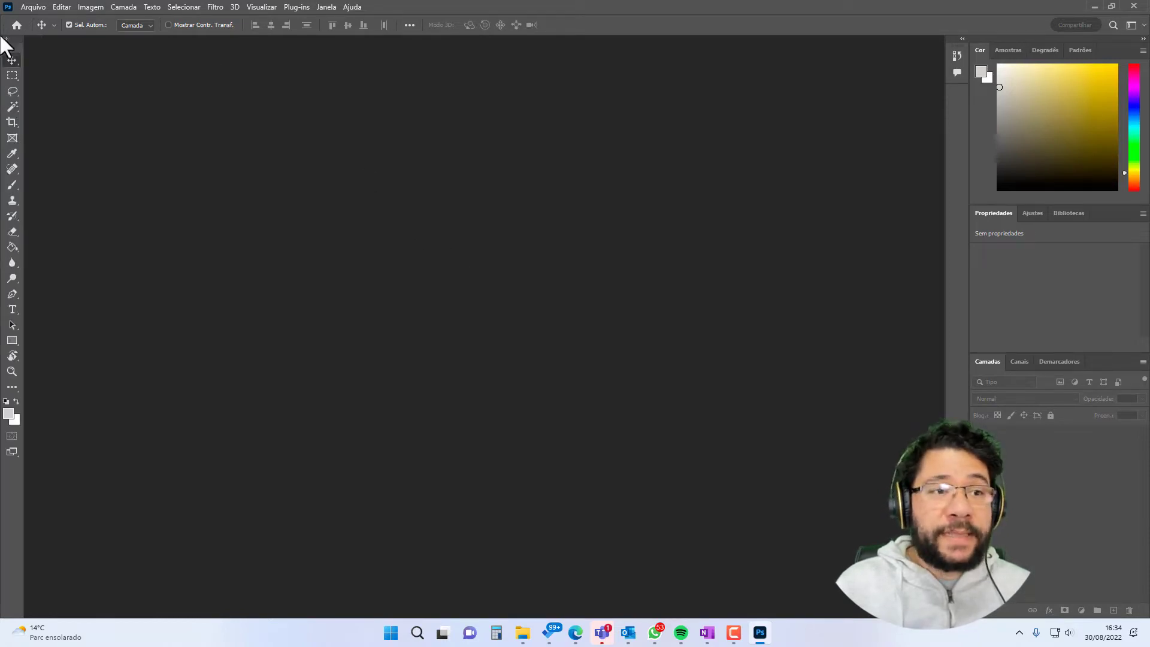
Float the tools panel mid-screen, toggle two-column then one-column layout, and drag it back left
left_click_drag(12, 39, 529, 78)
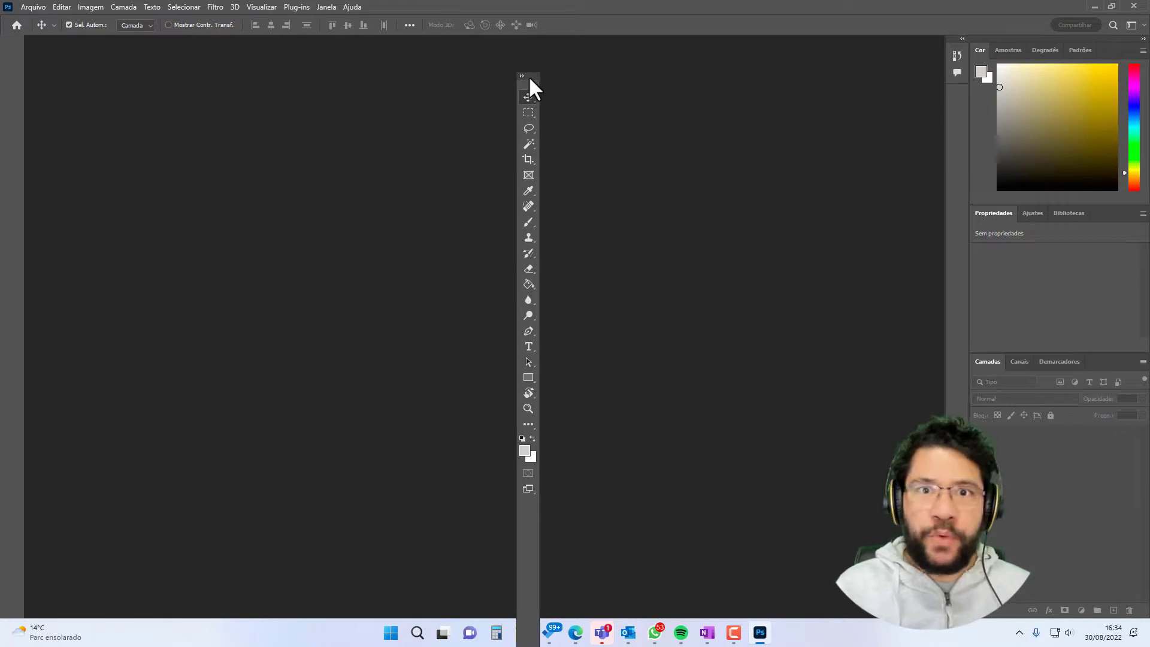
left_click_drag(529, 76, 446, 64)
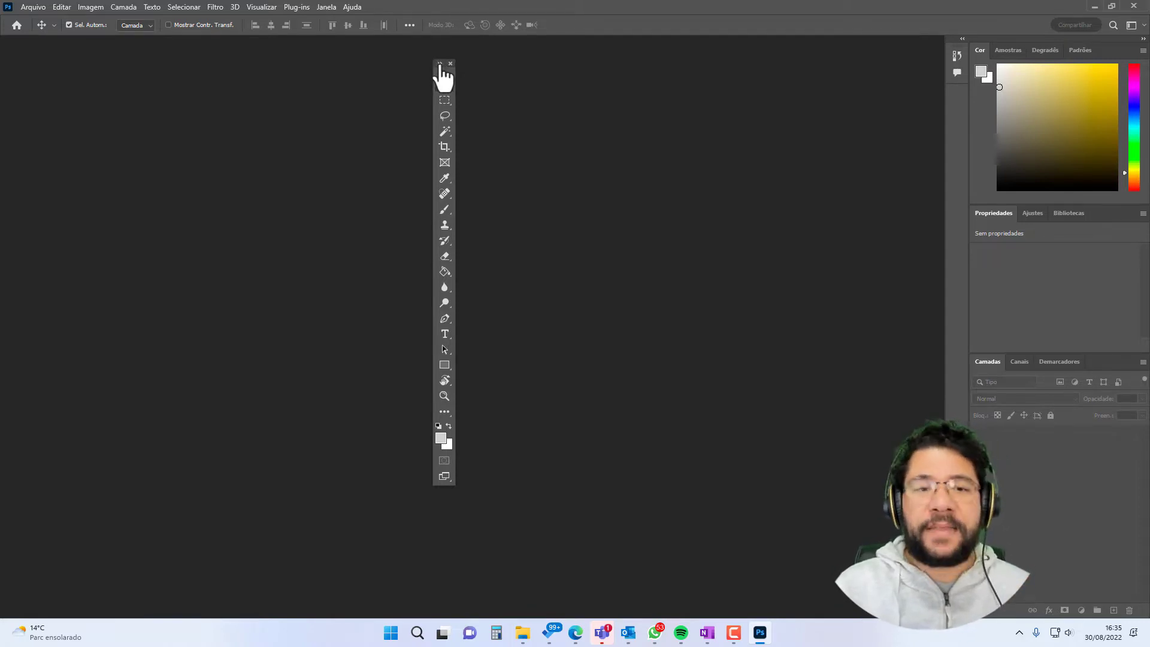
left_click(440, 63)
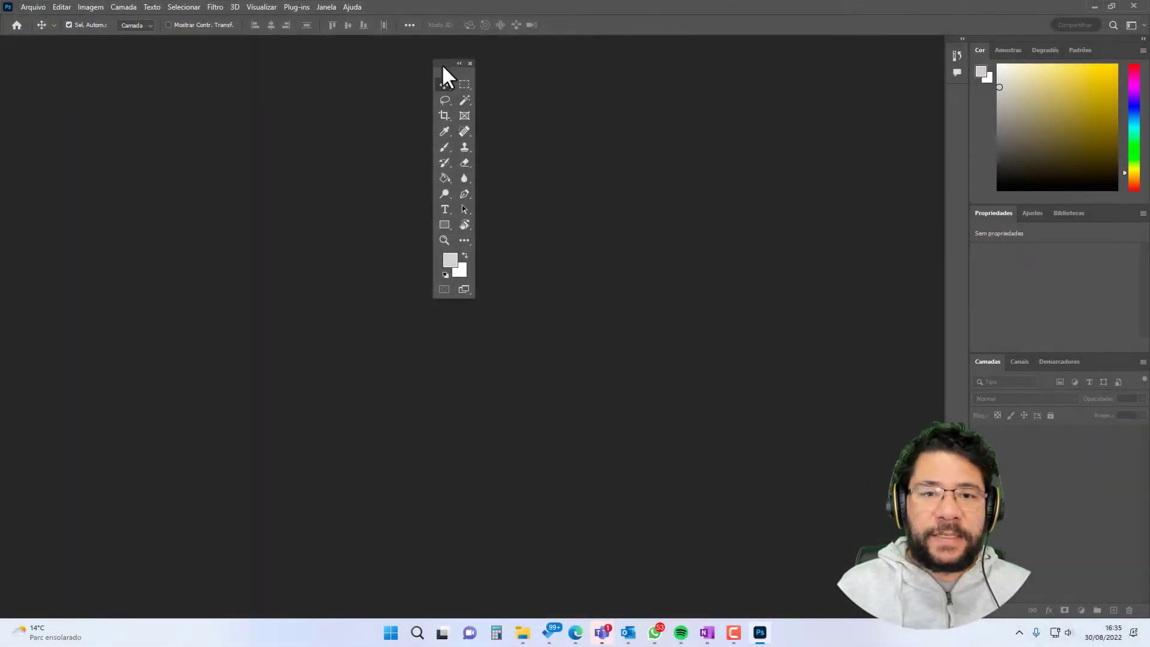
left_click_drag(441, 60, 426, 101)
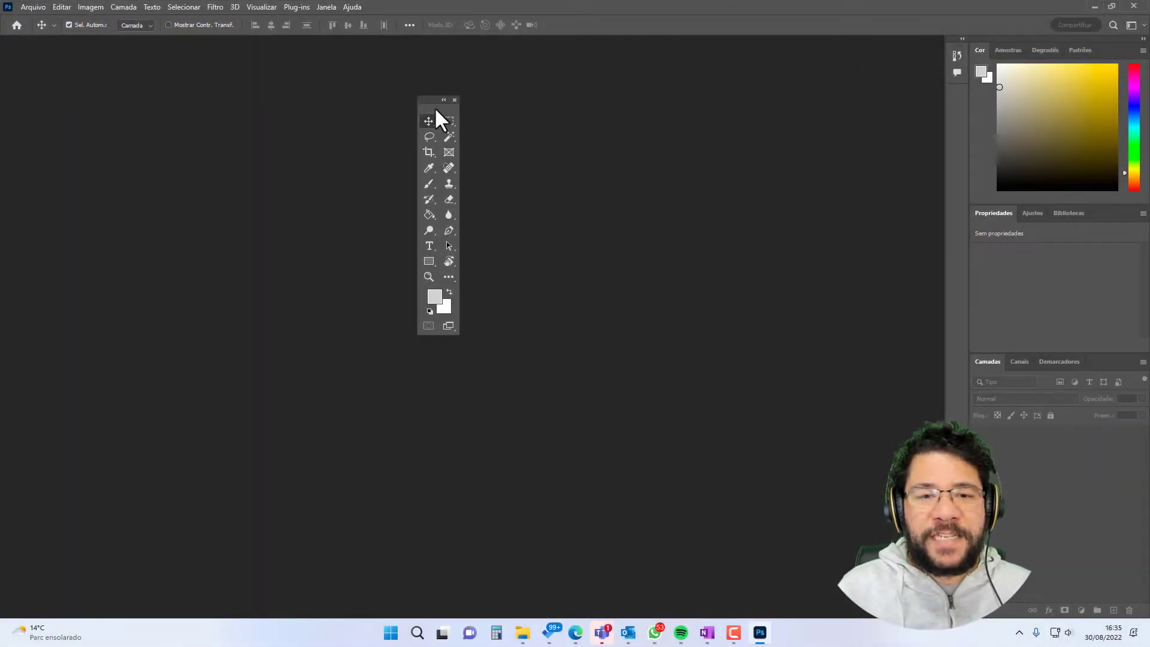
mouse_move(435, 107)
left_mouse_down()
mouse_move(425, 110)
mouse_move(429, 90)
mouse_move(47, 63)
mouse_move(184, 86)
mouse_move(902, 60)
mouse_move(877, 335)
mouse_move(26, 344)
mouse_move(227, 117)
mouse_move(753, 4)
mouse_move(697, 14)
mouse_move(1014, 77)
mouse_move(1087, 2)
mouse_move(1134, 141)
mouse_move(988, 177)
mouse_move(935, 269)
mouse_move(1089, 300)
mouse_move(998, 372)
mouse_move(803, 244)
mouse_move(569, 62)
mouse_move(455, 17)
mouse_move(390, 18)
mouse_move(402, 72)
left_mouse_up()
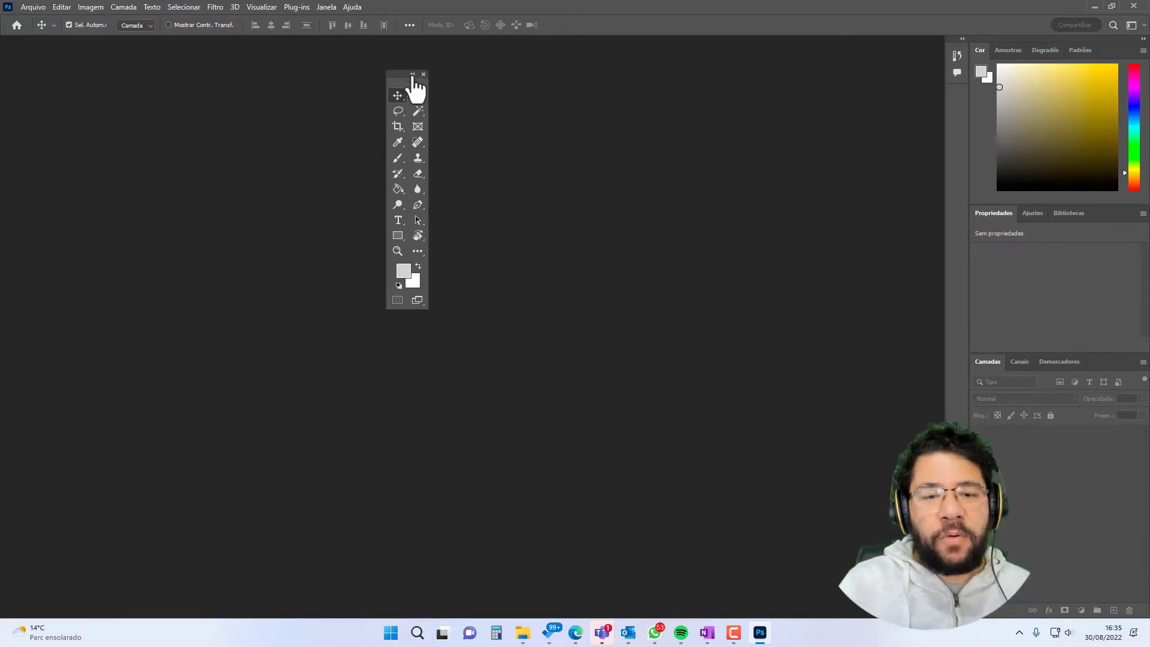
left_click(412, 74)
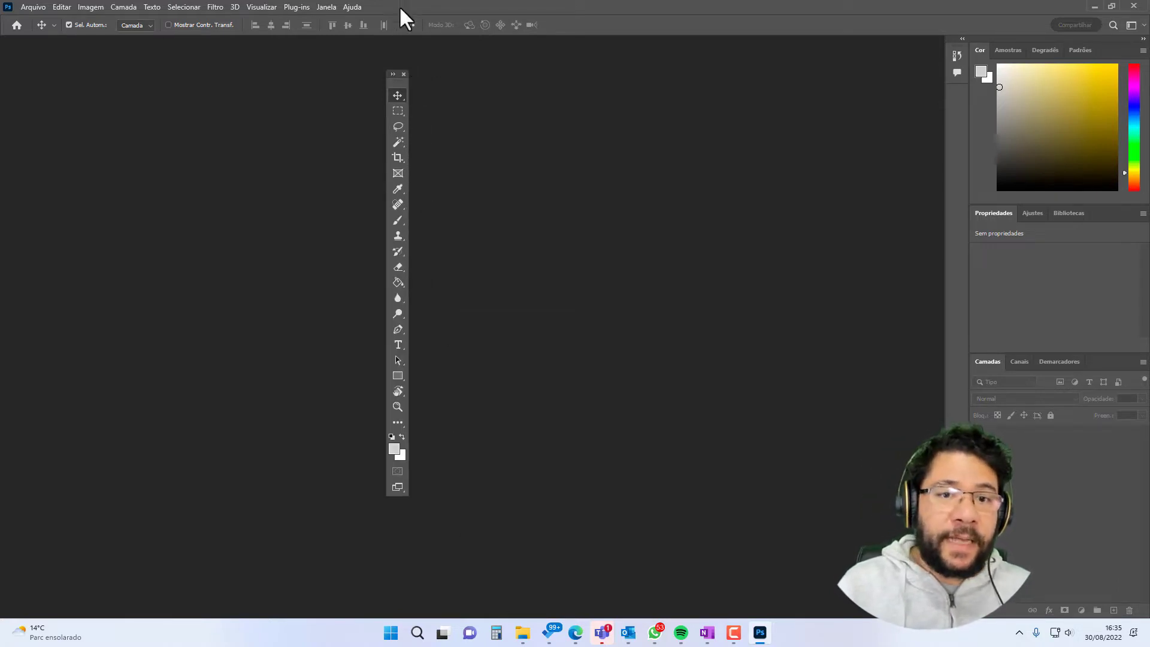
mouse_move(396, 82)
left_mouse_down()
mouse_move(16, 50)
mouse_move(548, 92)
mouse_move(140, 95)
mouse_move(6, 74)
left_mouse_up()
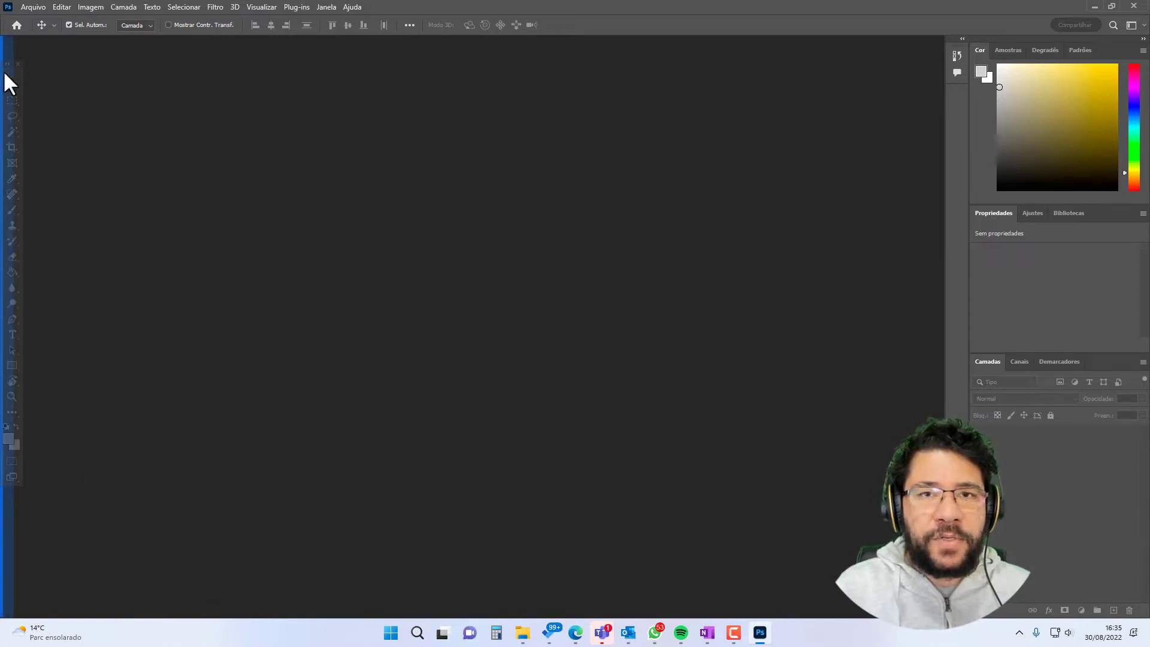
Dock the single-column tools panel at the window's left edge
mouse_move(4, 73)
left_mouse_down()
mouse_move(50, 73)
mouse_move(6, 76)
left_mouse_up()
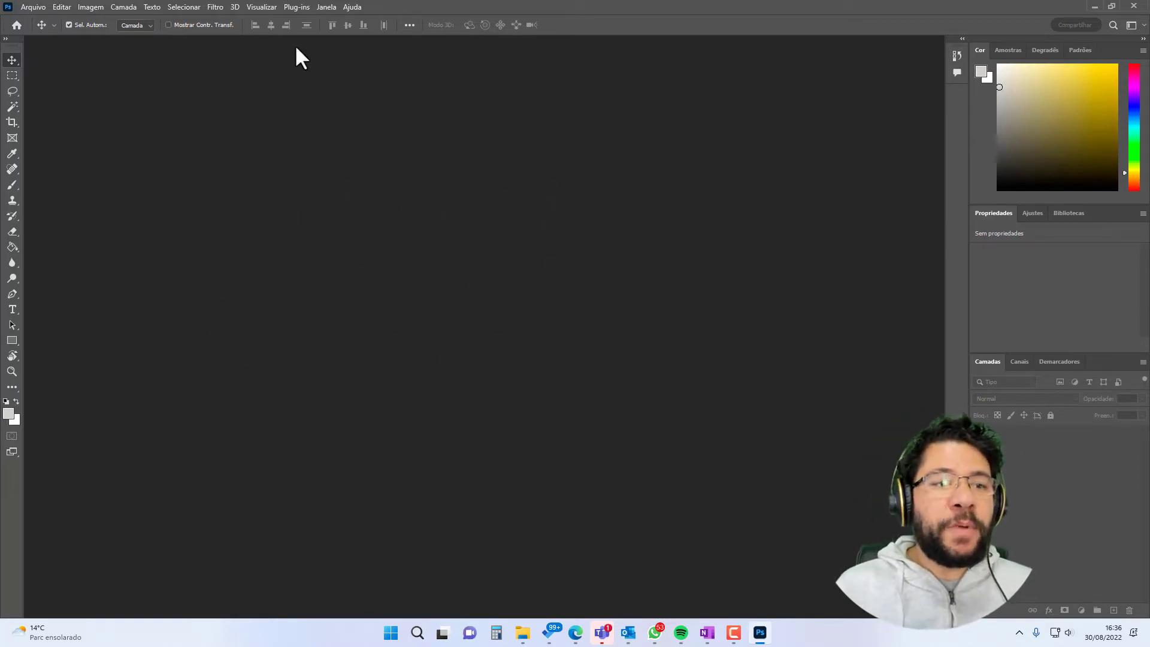
left_click(15, 24)
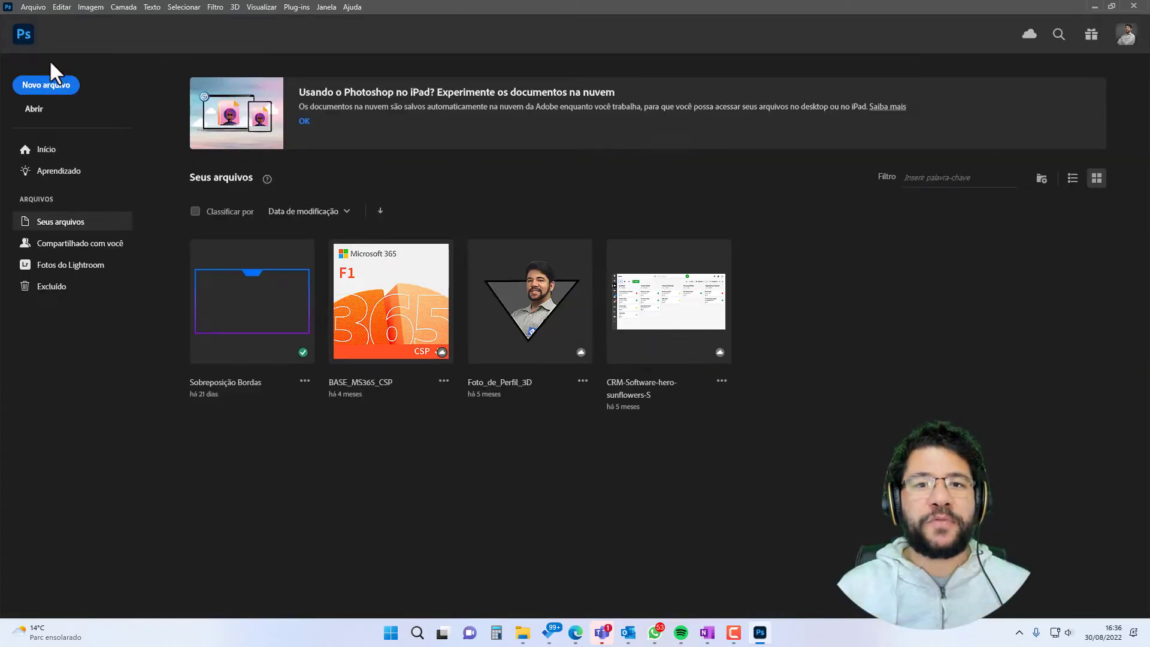
left_click(27, 36)
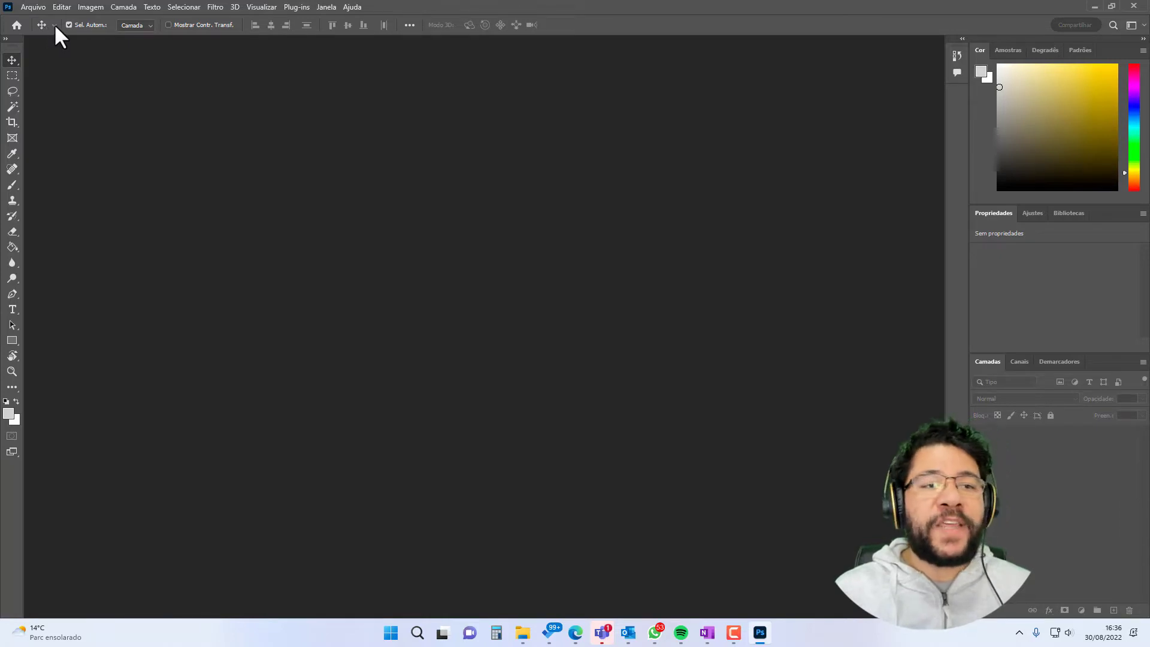
Open the Move tool's preset picker, peek at its gear menu, and toggle 'Somente Ferramenta Atual'
left_click(55, 25)
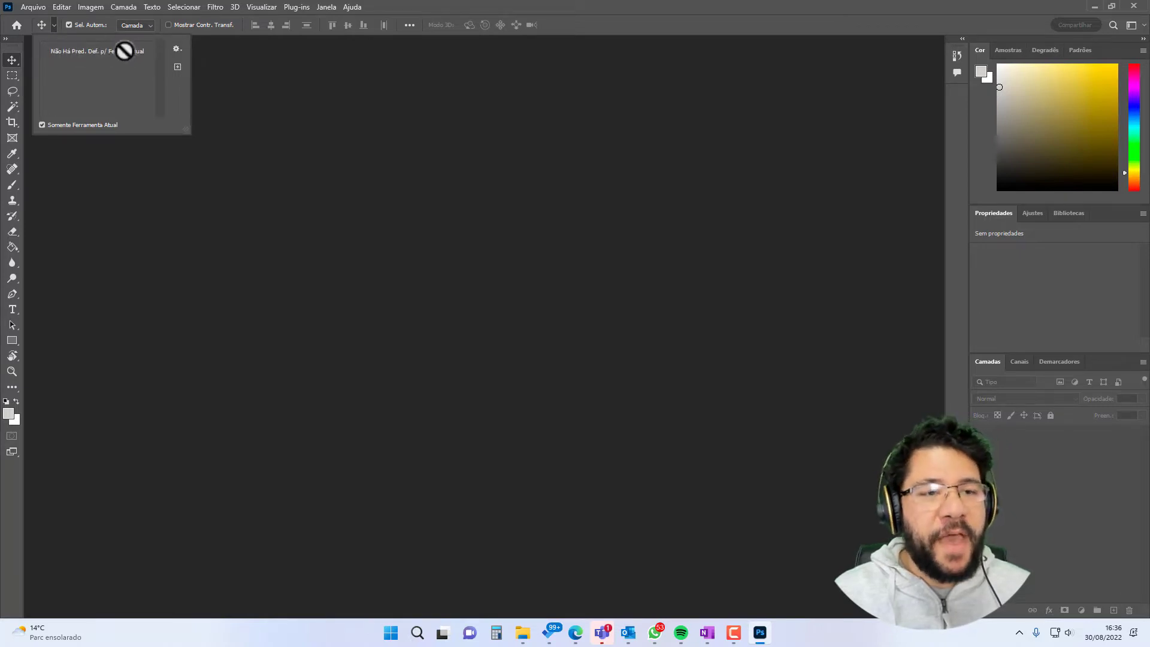
left_click(177, 49)
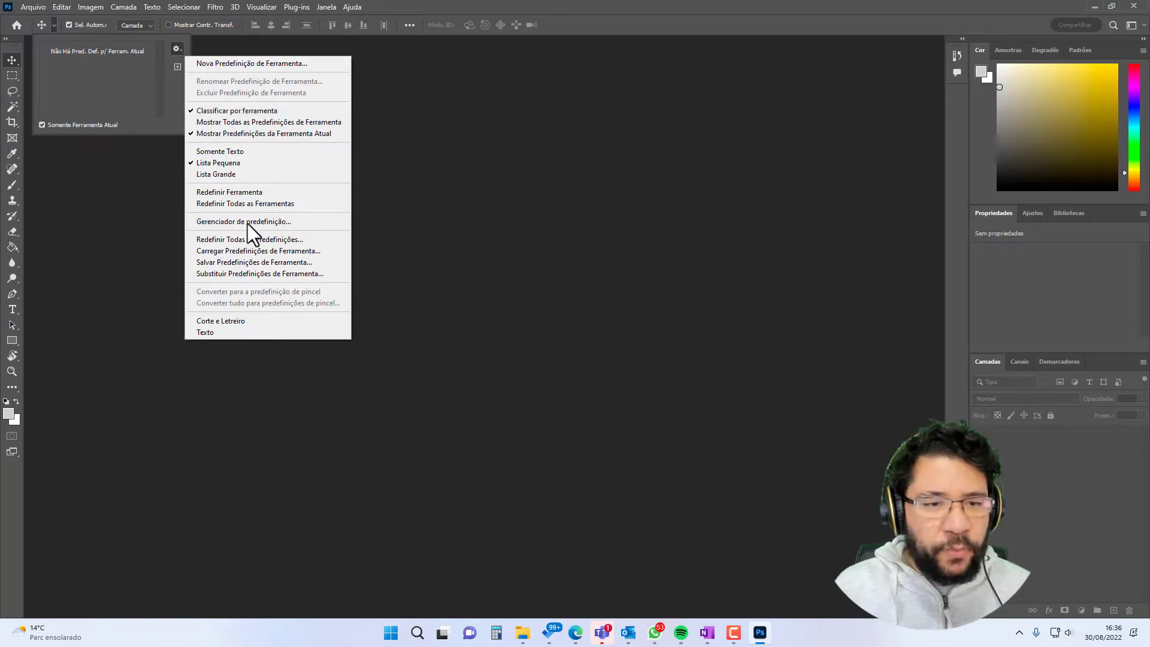
left_click(166, 99)
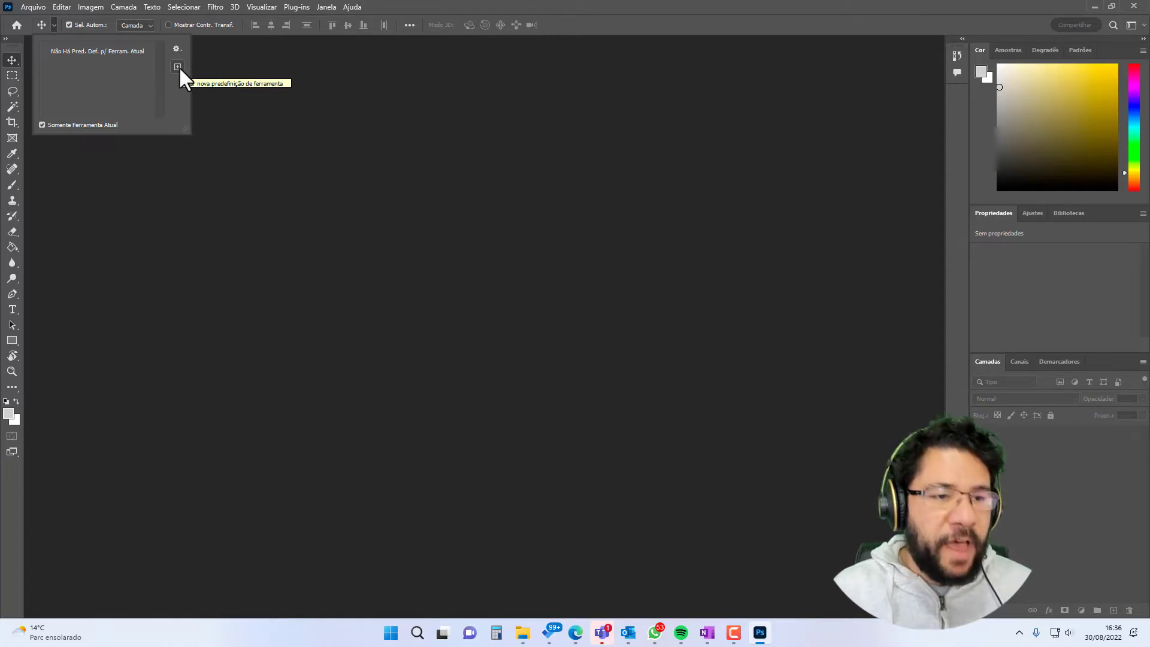
left_click(42, 124)
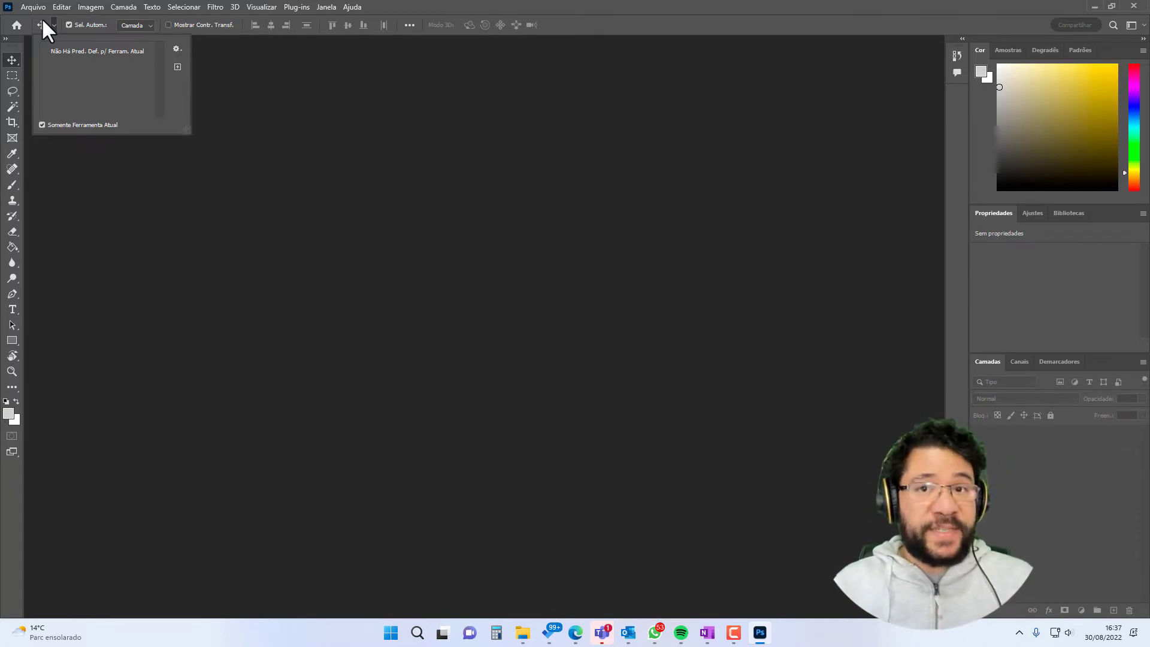
Close the Move tool's preset picker
left_click(527, 10)
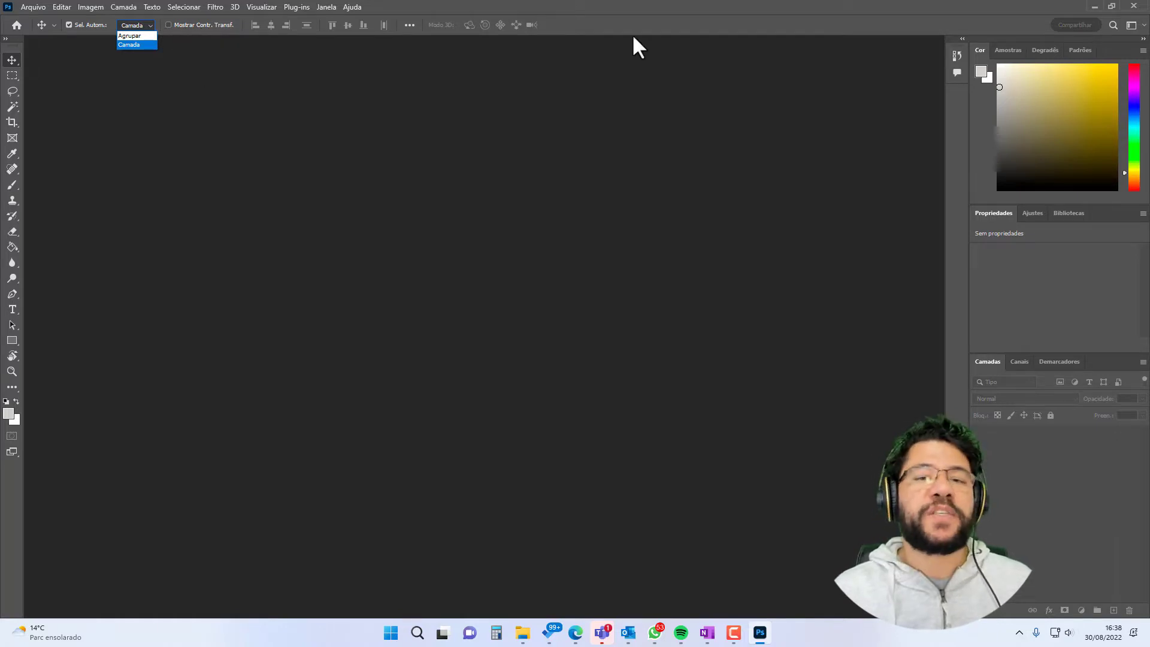
Close the Agrupar/Camada list and browse the extra alignment options and 'Alinhar a' list without changes
left_click(389, 25)
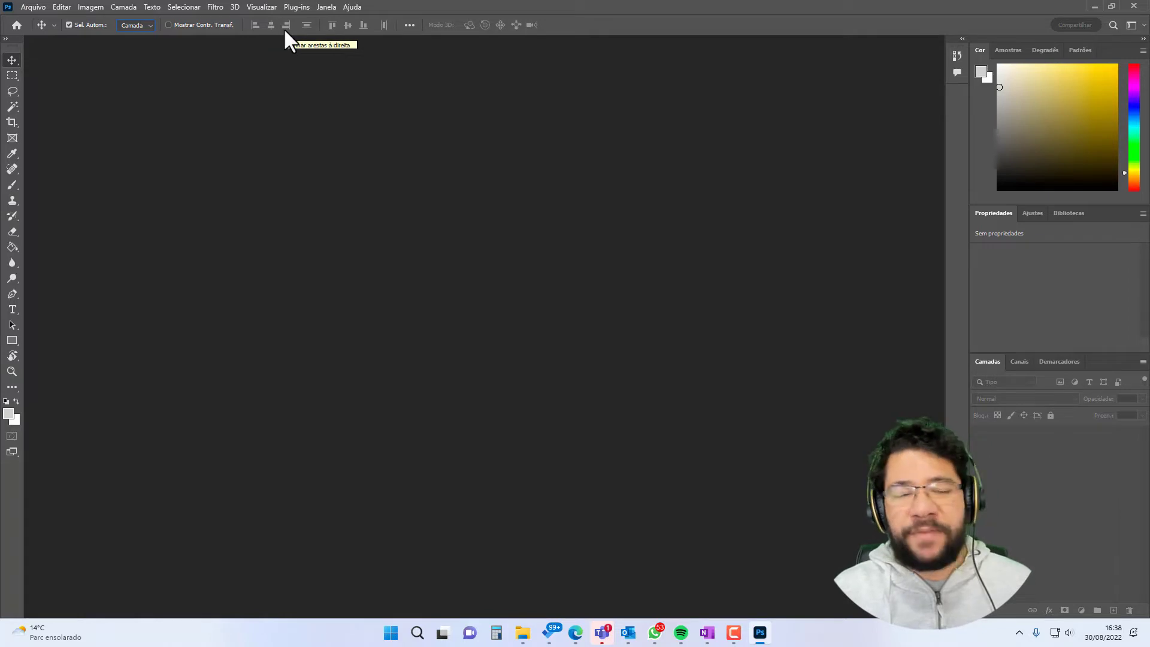
left_click(410, 25)
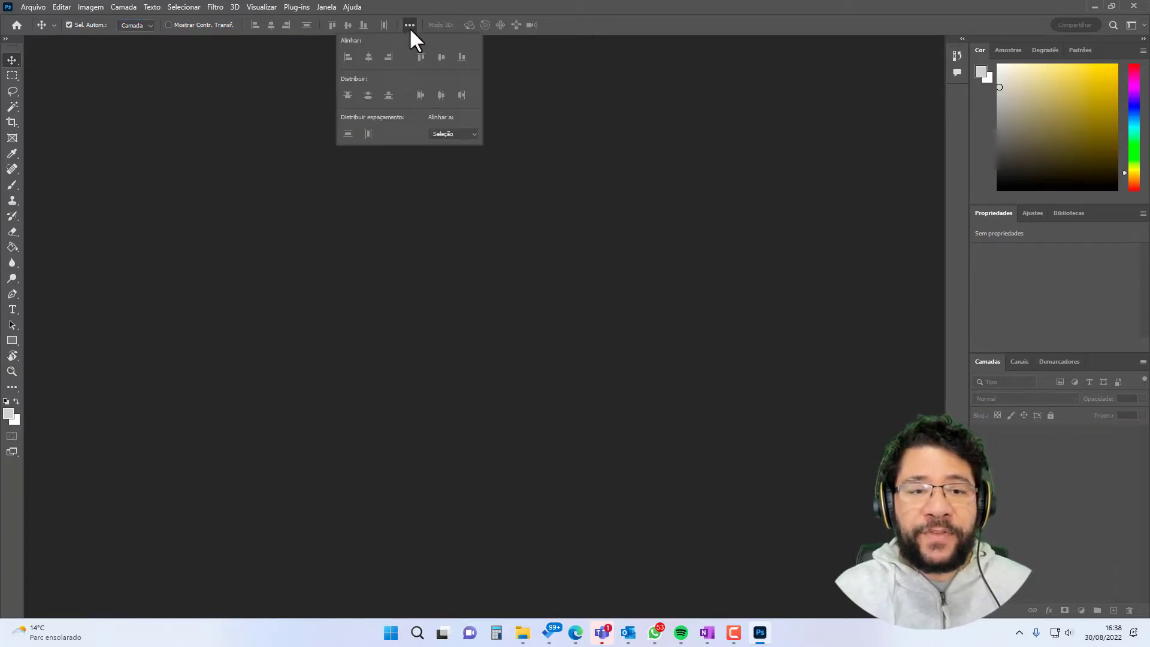
left_click(470, 134)
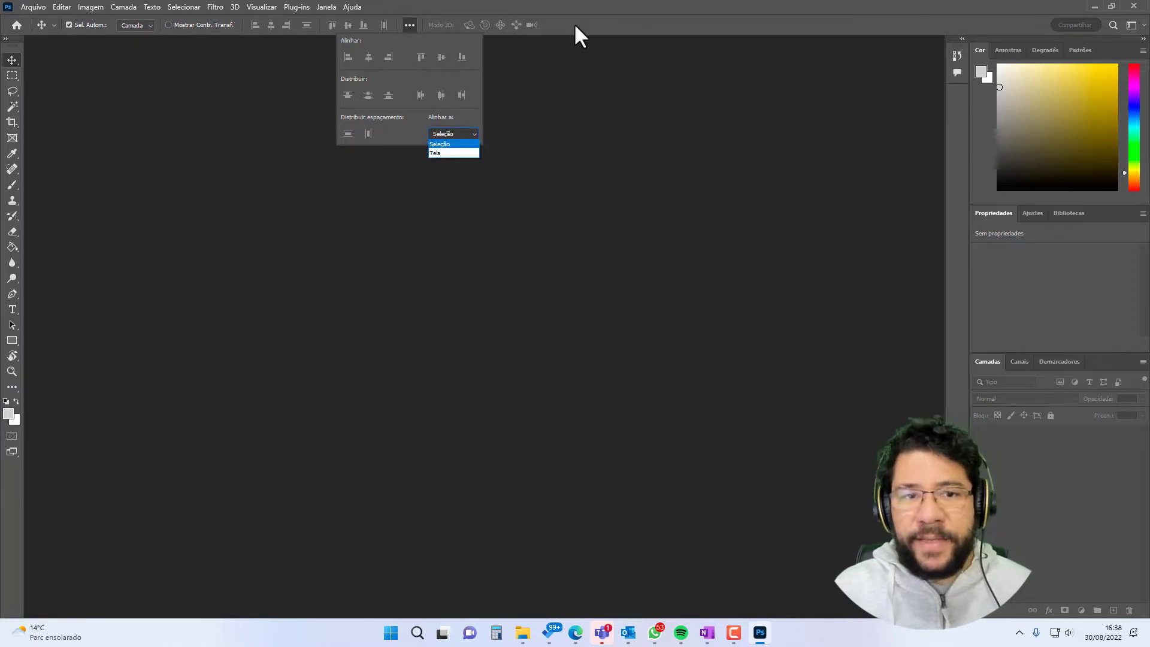
left_click(470, 37)
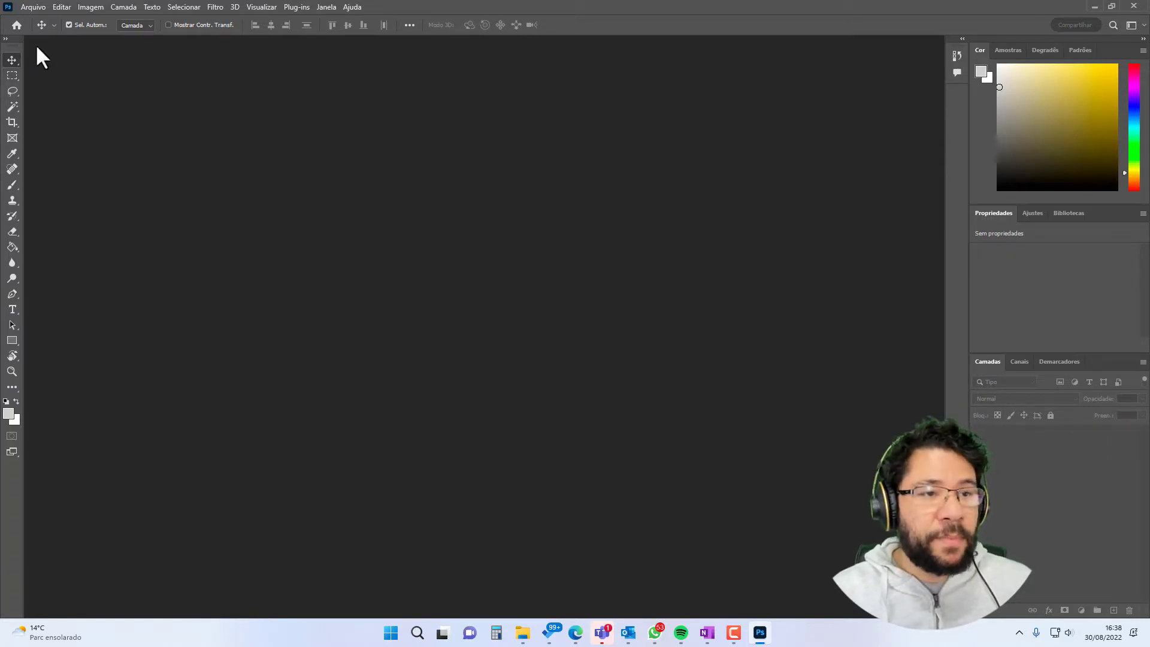
Choose the Rectangular Marquee tool and review its presets and Estilo list, keeping Normal
left_click(11, 74)
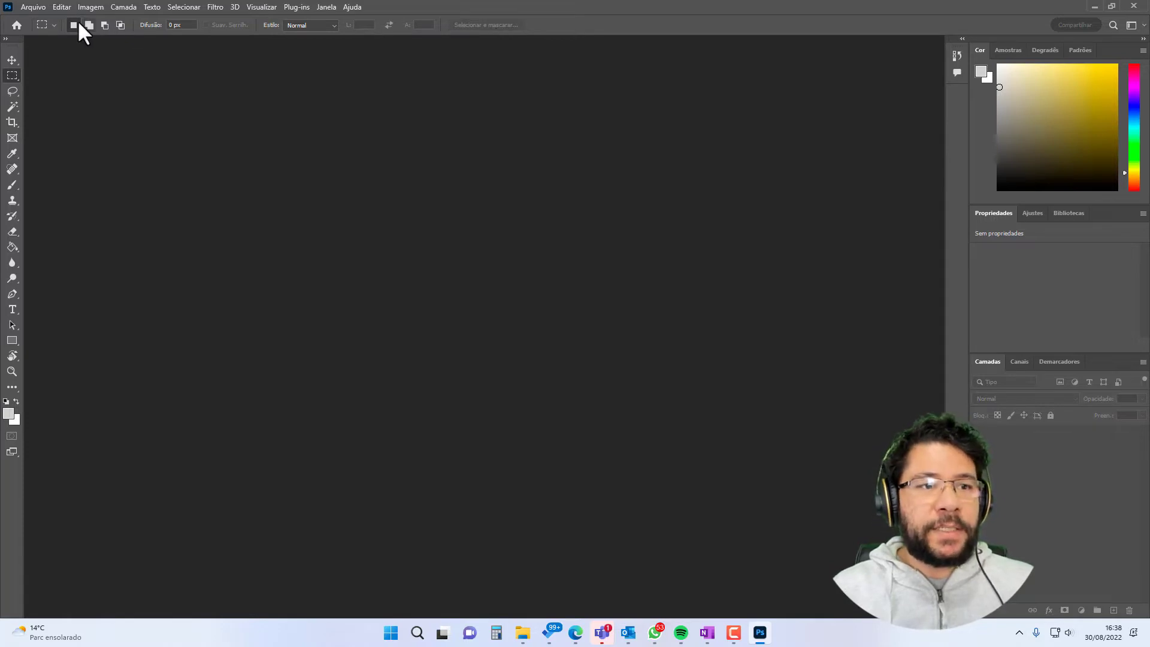
left_click(53, 24)
left_click(53, 24)
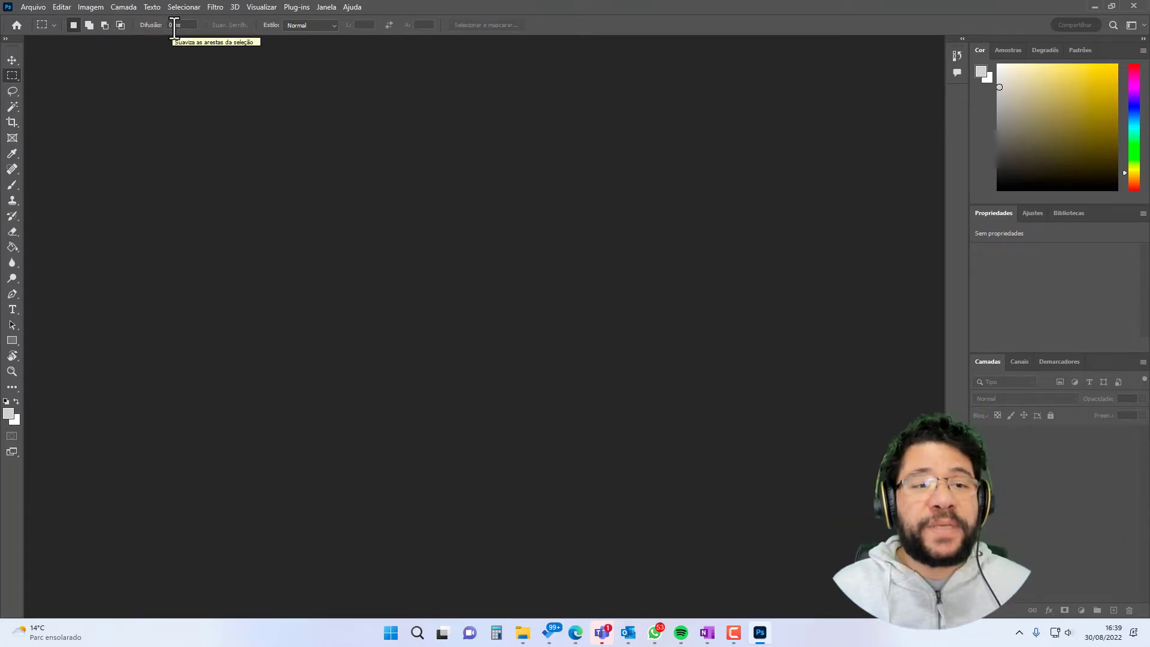
left_click(333, 26)
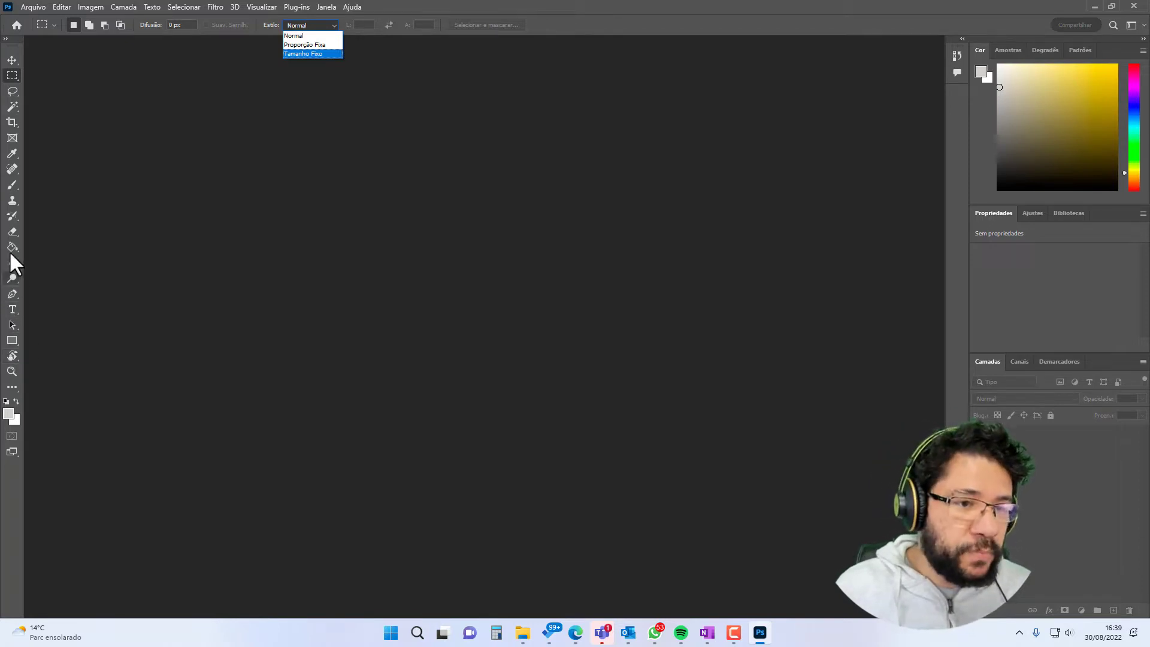
key("Escape")
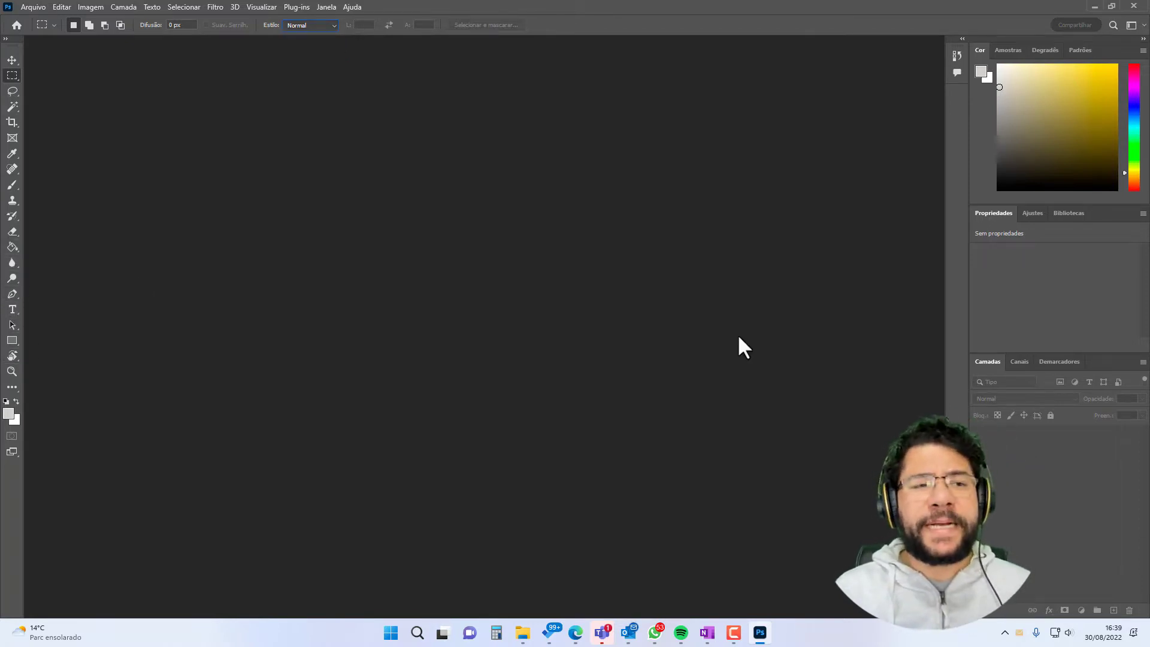
Pick the Pen tool from its flyout of pen variants
right_click(12, 293)
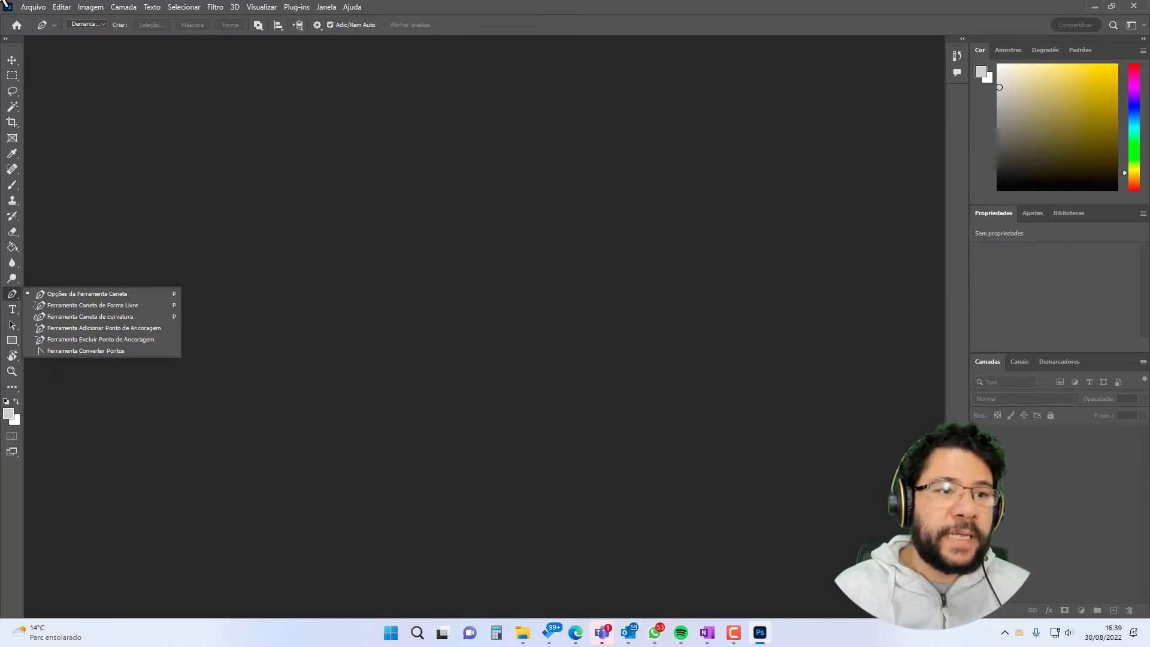
left_click(61, 66)
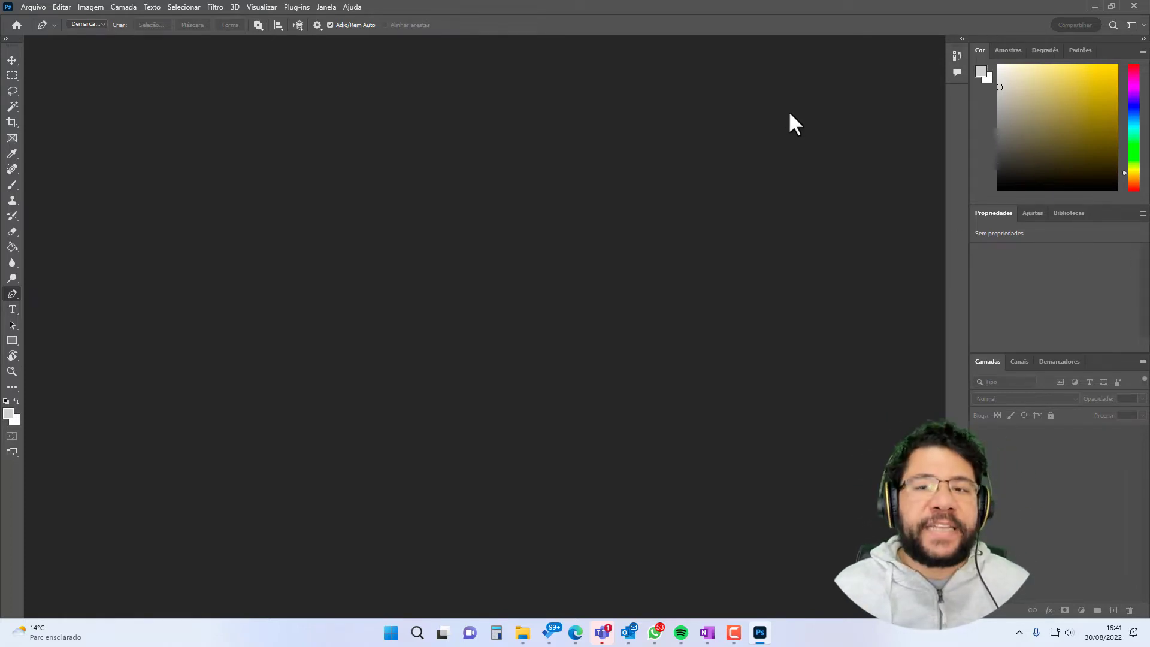
Open Logo-do-Blog-do-Cassemiro-2.0_uso_YouTube.png through the Arquivo > Abrir dialog
left_click(37, 11)
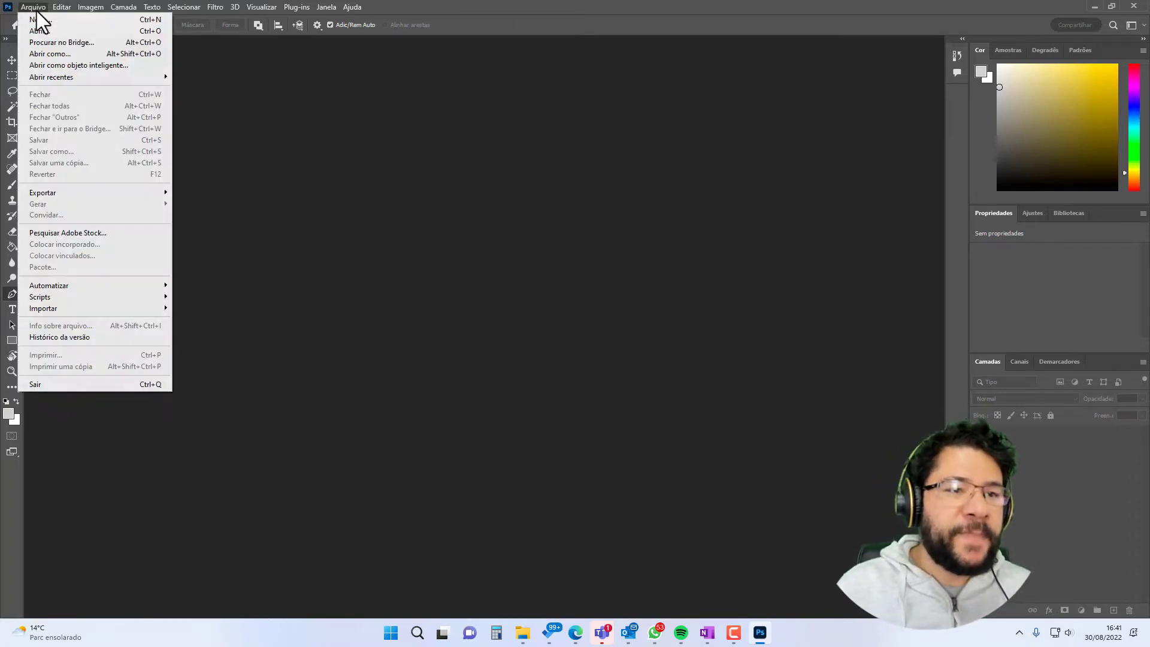
key("Escape")
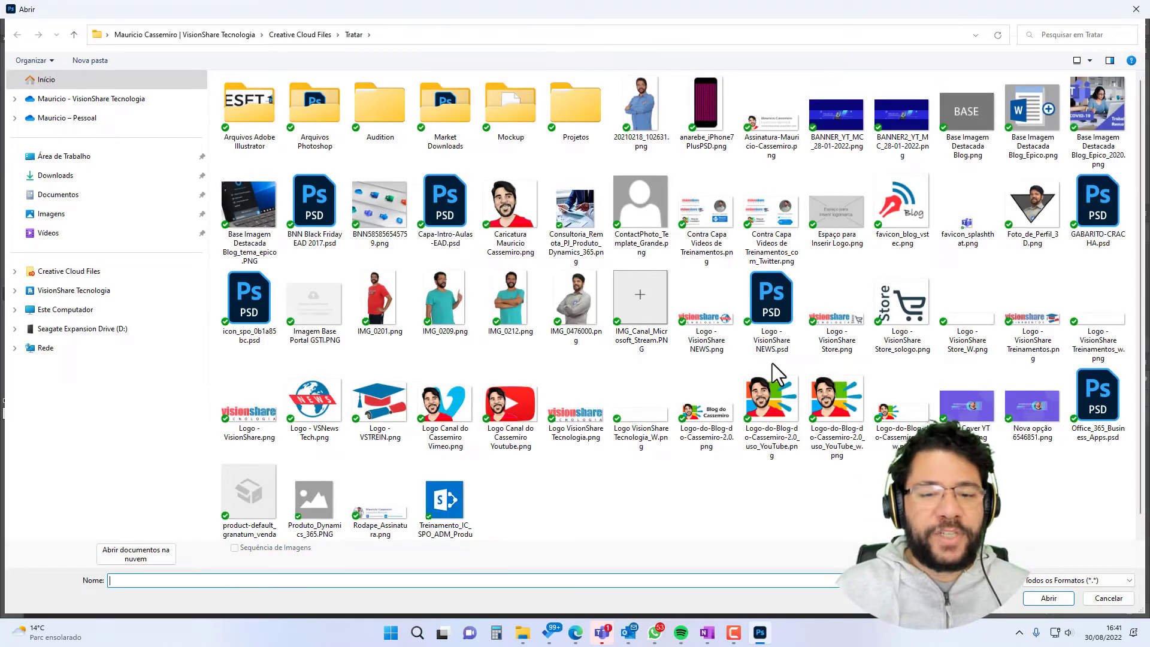
left_click(764, 411)
left_click(1048, 600)
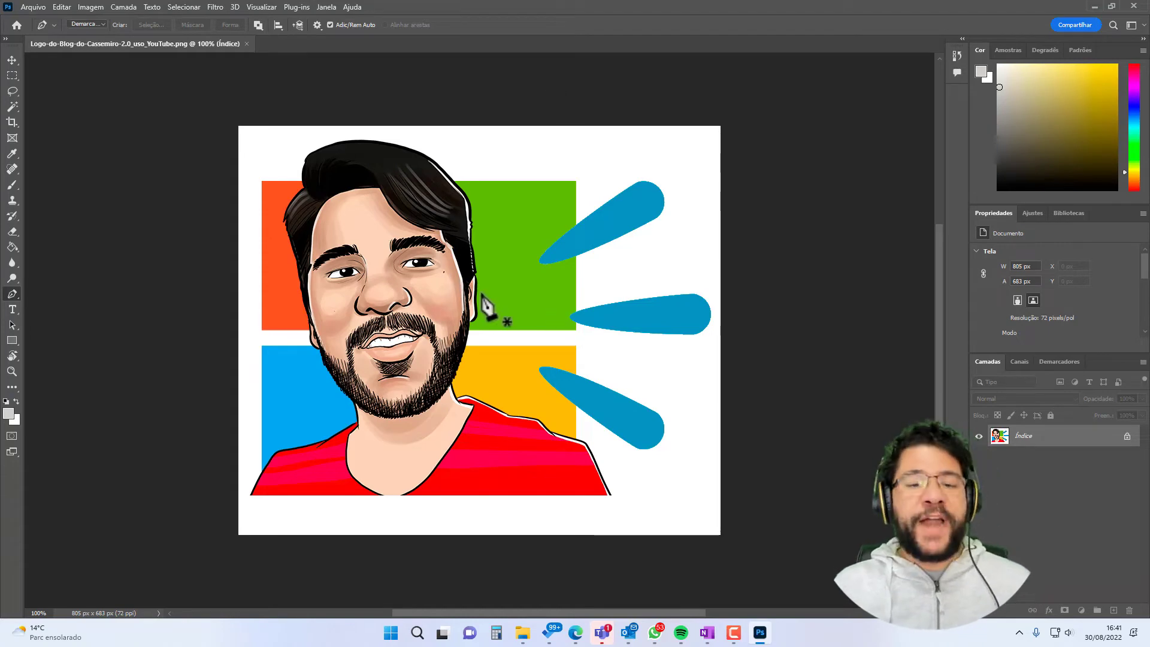
Switch back to the Move tool, with auto-select on Camada
left_click(12, 60)
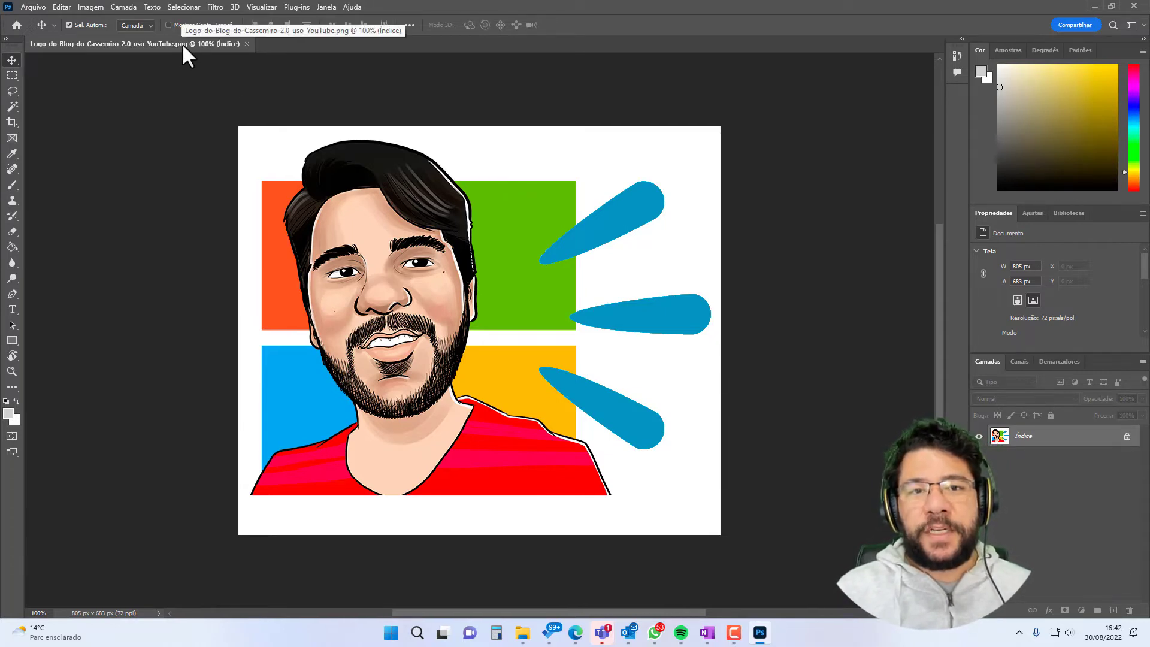
left_click_drag(223, 44, 297, 102)
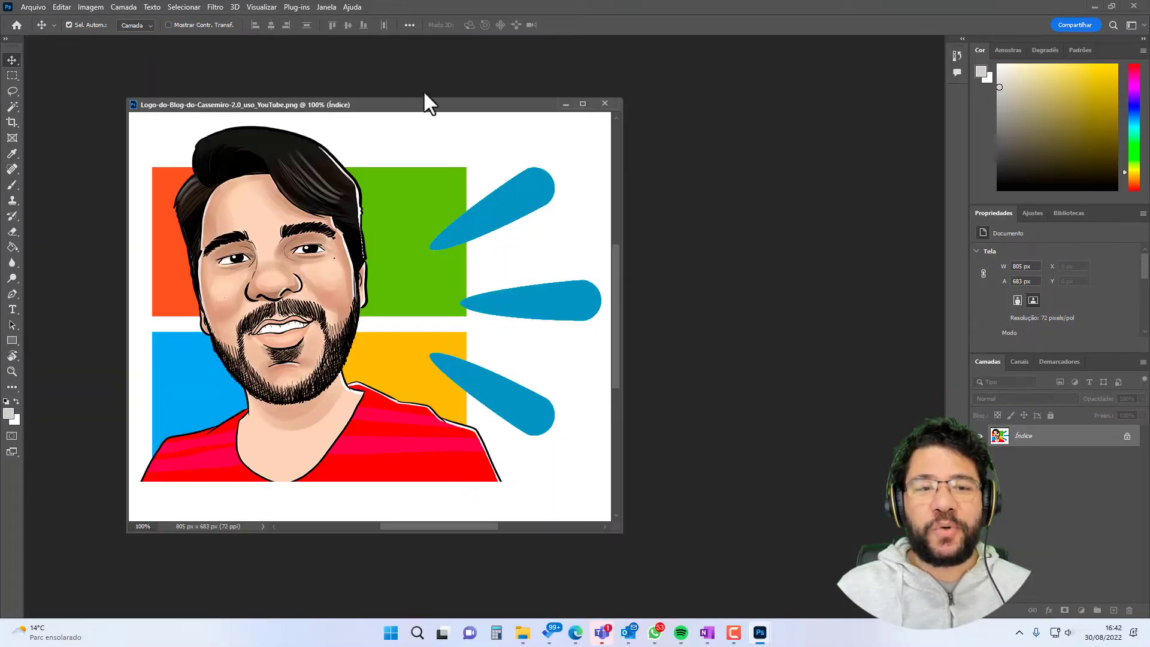
mouse_move(424, 93)
left_mouse_down()
mouse_move(419, 126)
mouse_move(629, 153)
mouse_move(262, 198)
mouse_move(368, 2)
mouse_move(965, 52)
mouse_move(668, 424)
mouse_move(26, 175)
mouse_move(170, 11)
mouse_move(846, 43)
mouse_move(483, 119)
left_mouse_up()
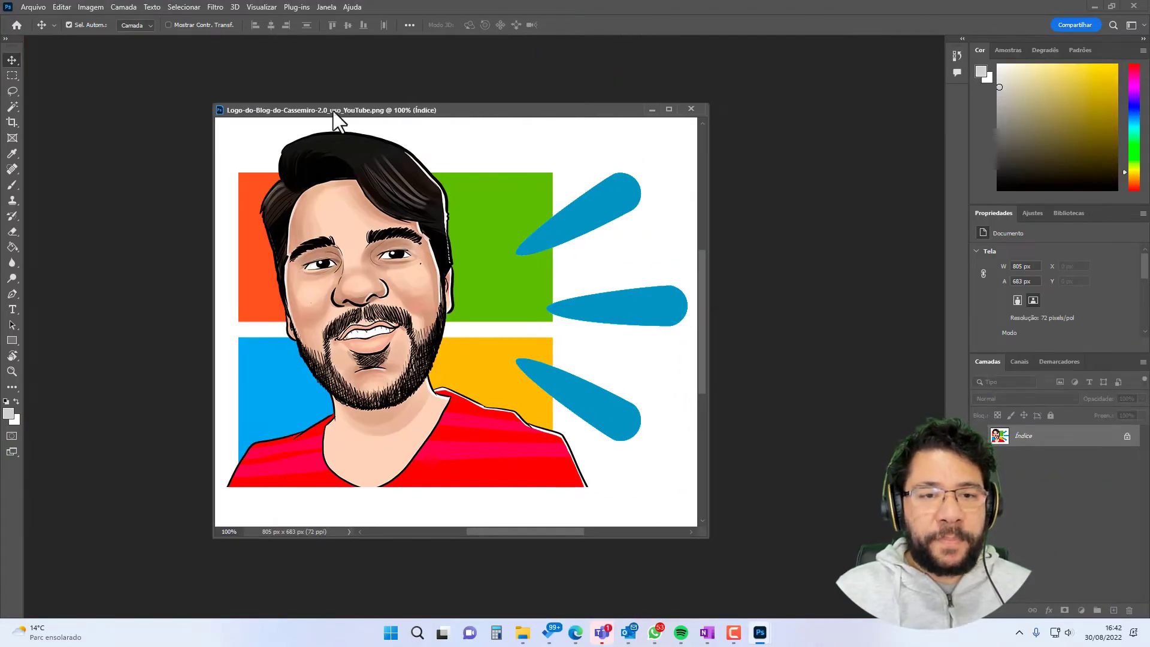
mouse_move(333, 114)
left_mouse_down()
mouse_move(325, 39)
mouse_move(211, 47)
left_mouse_up()
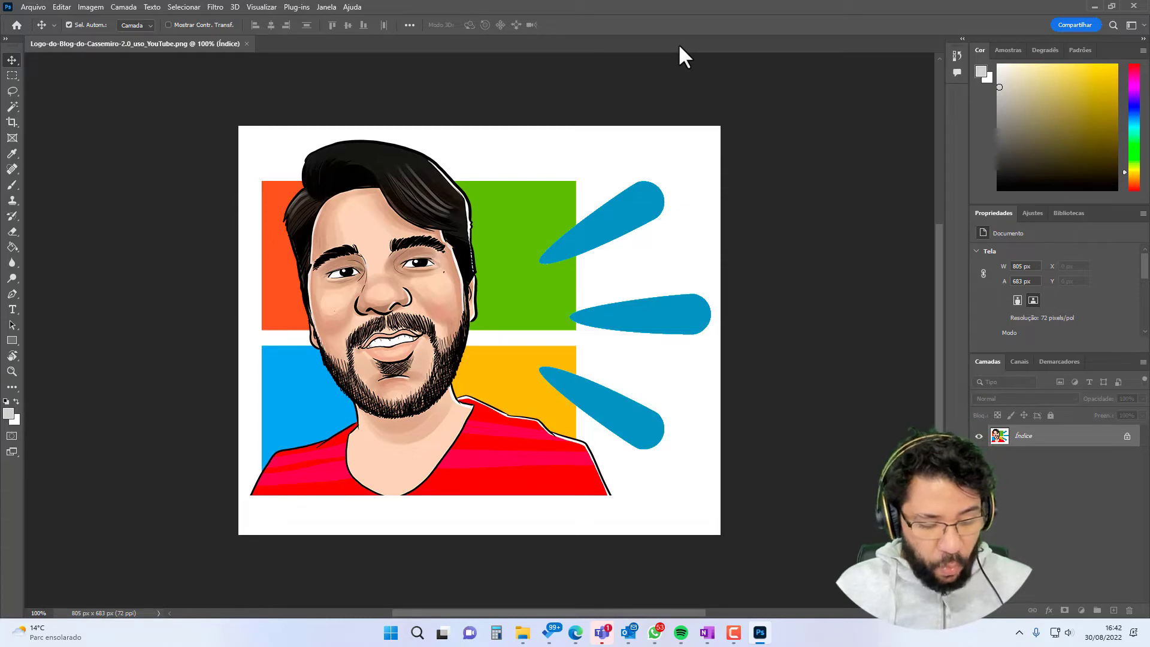
key("ctrl+o")
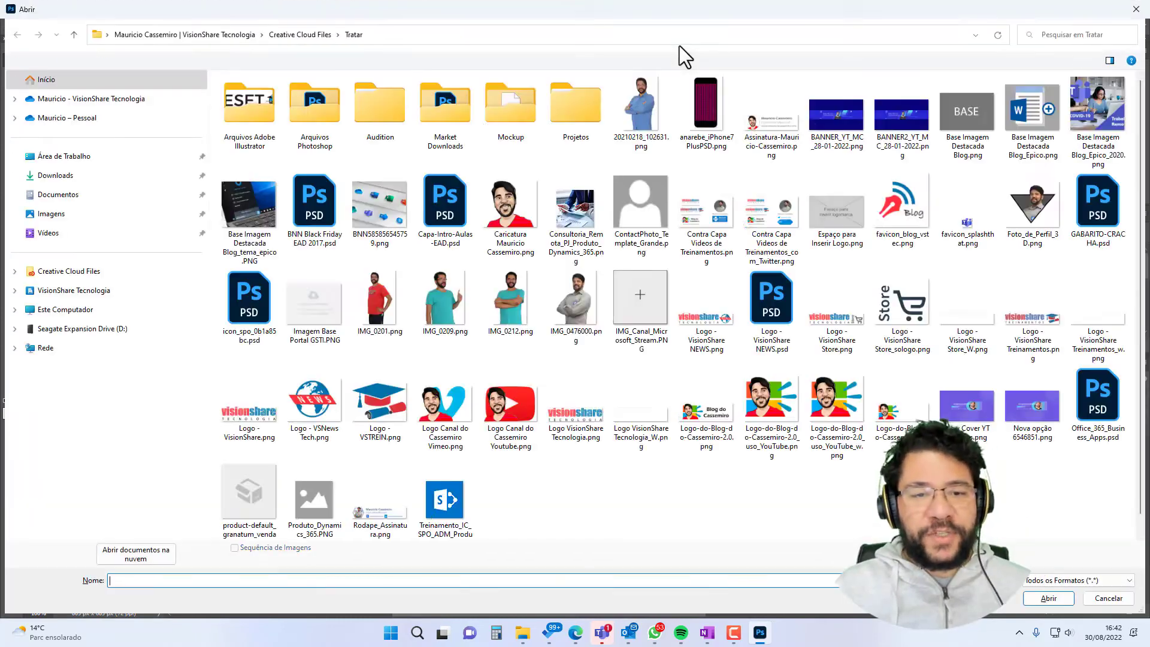
left_click(389, 217)
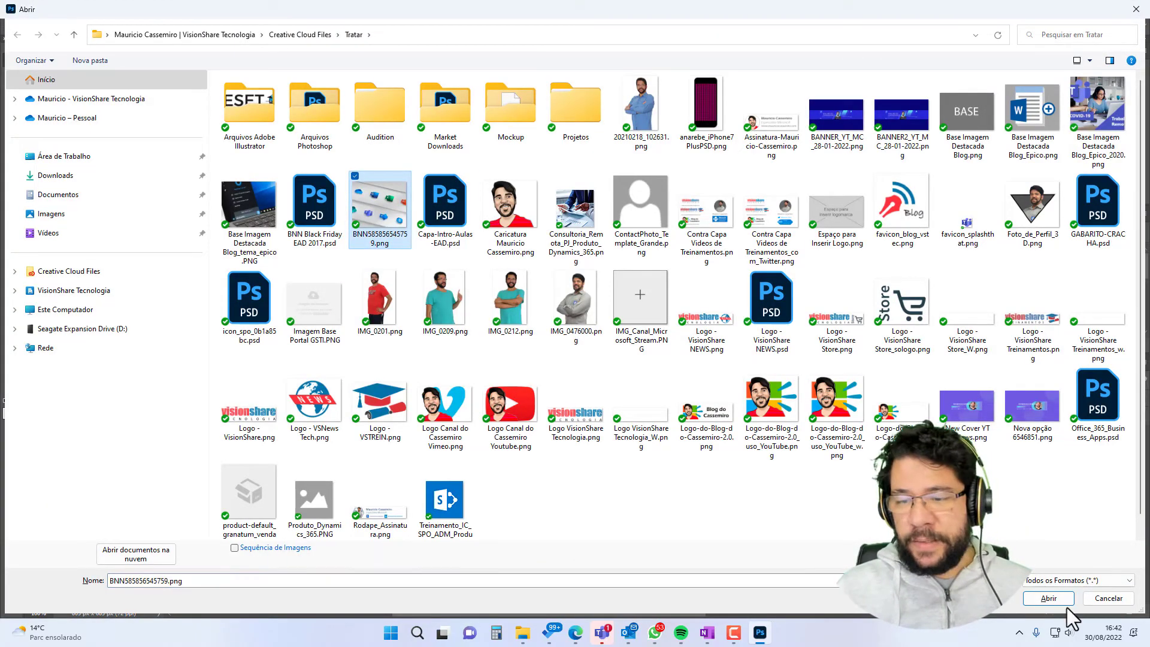
left_click(1047, 598)
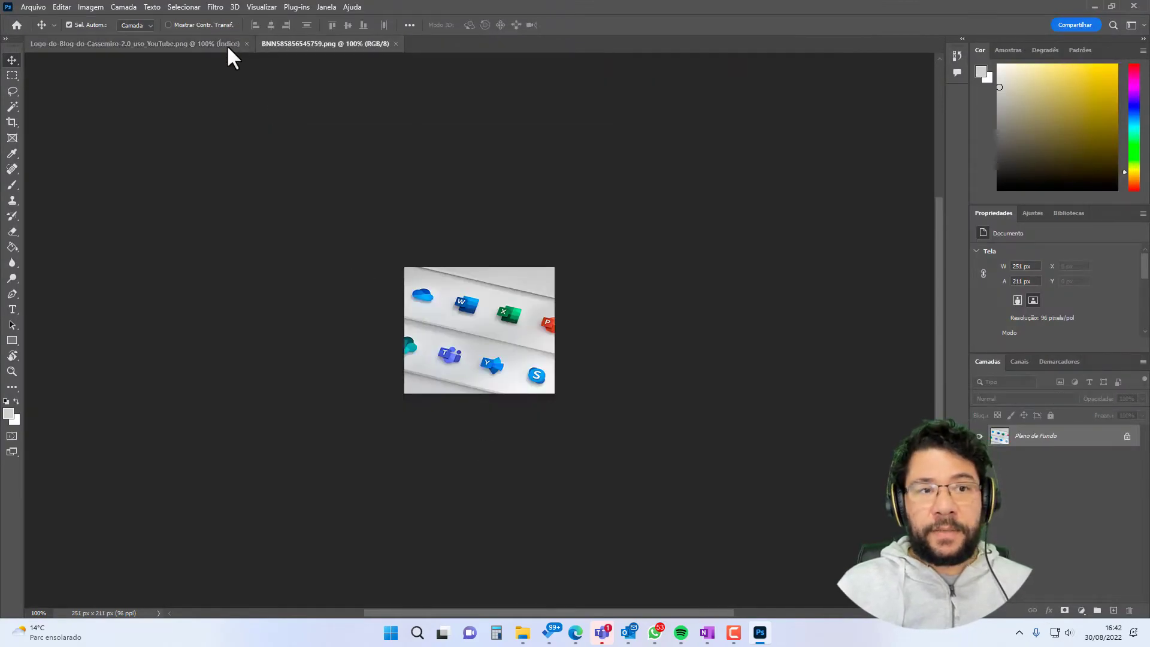
left_click(227, 44)
left_click(297, 44)
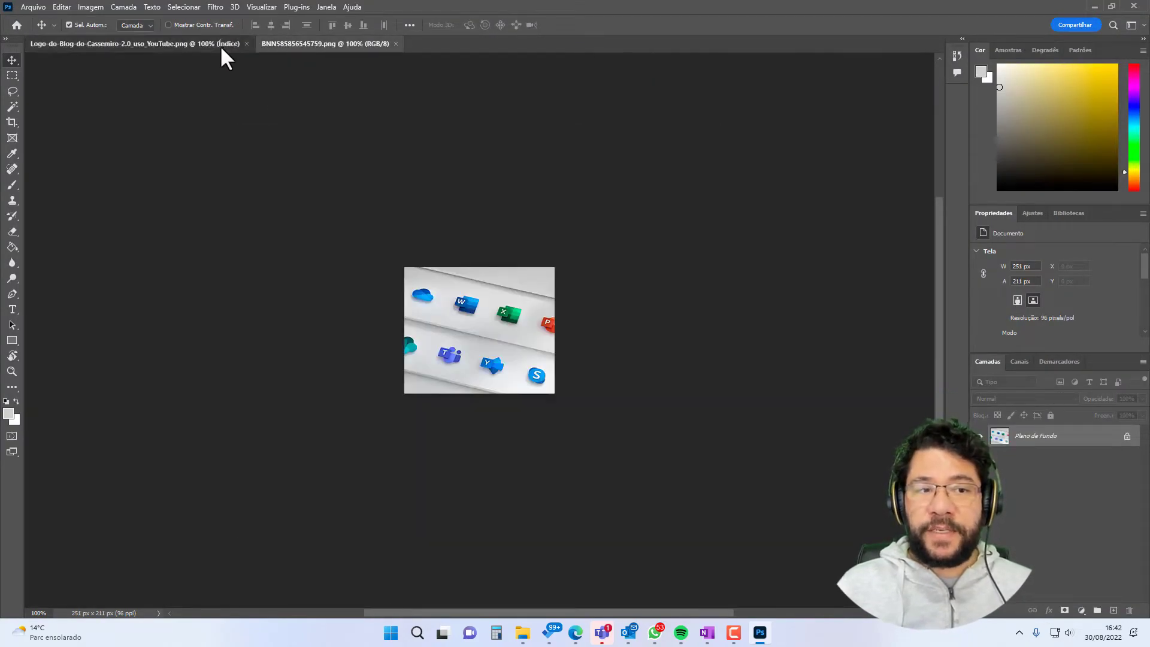
left_click(220, 45)
left_click(307, 45)
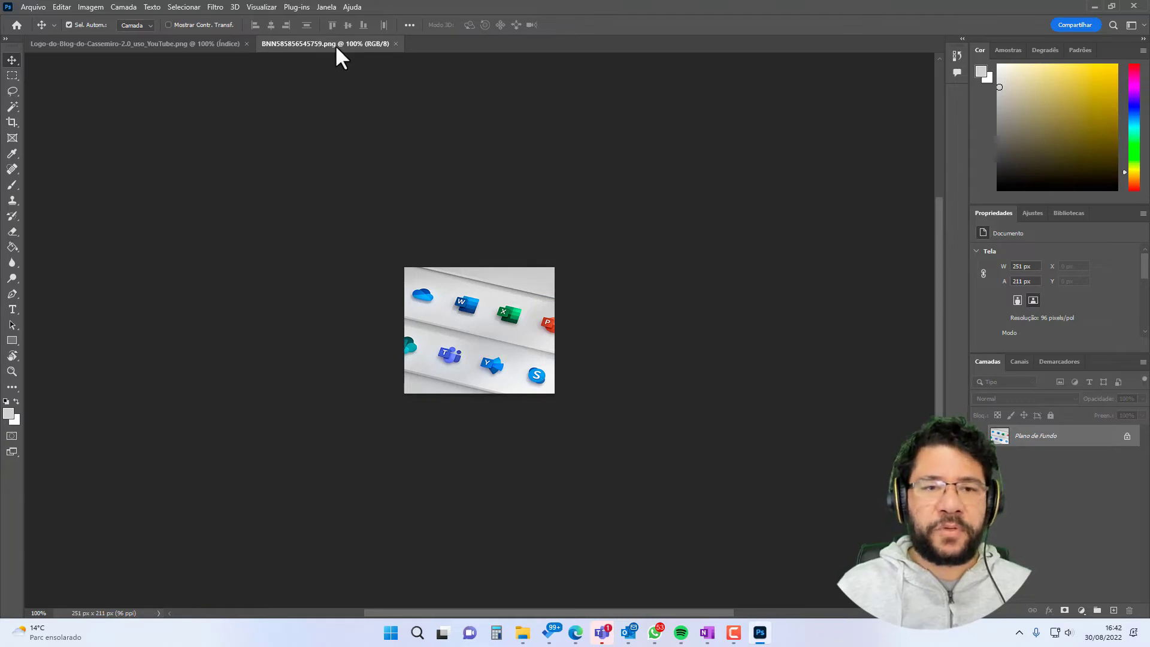
left_click(396, 44)
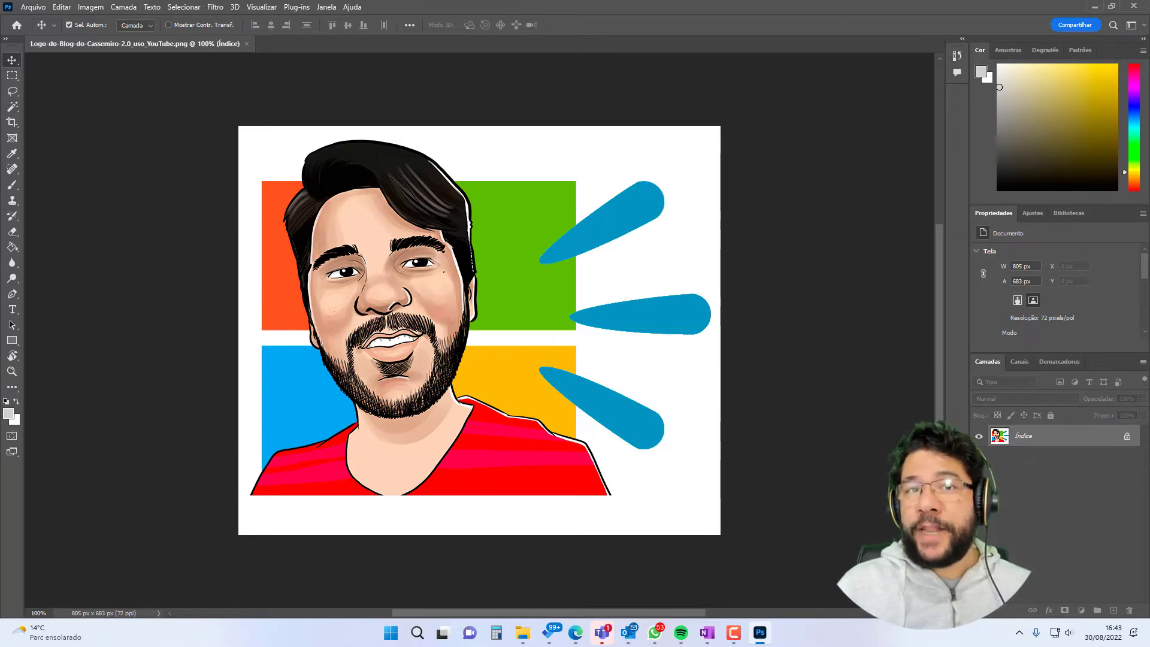
Browse the Degradês presets, expanding the Básicos and Azuis gradient folders
left_click(1005, 51)
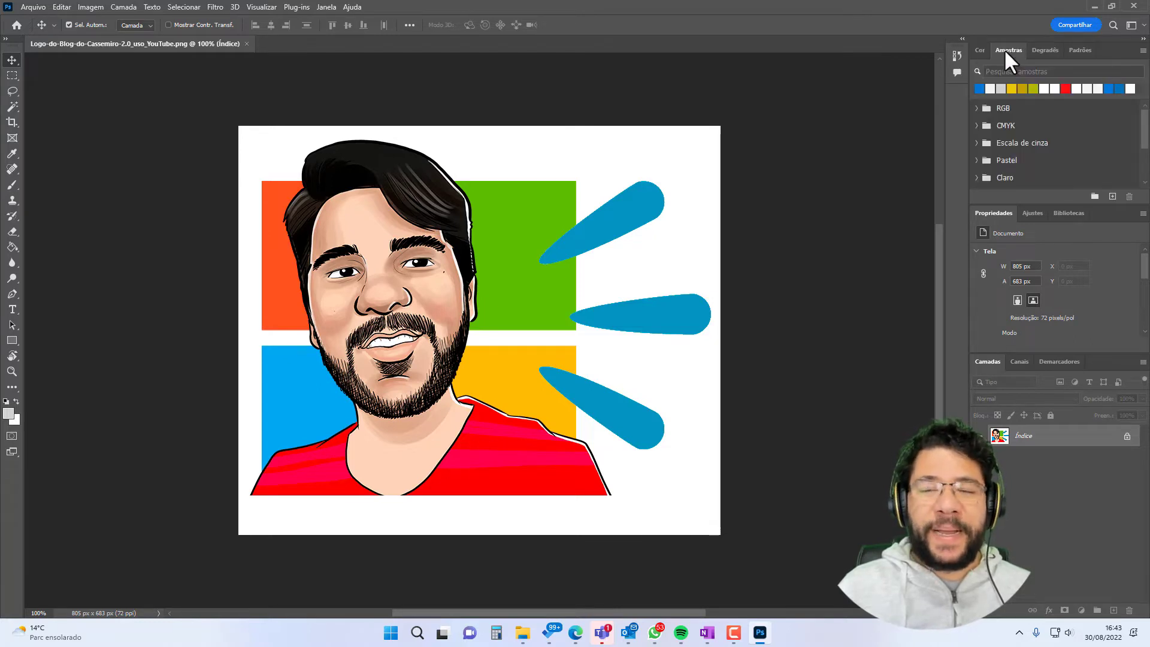
left_click(1042, 51)
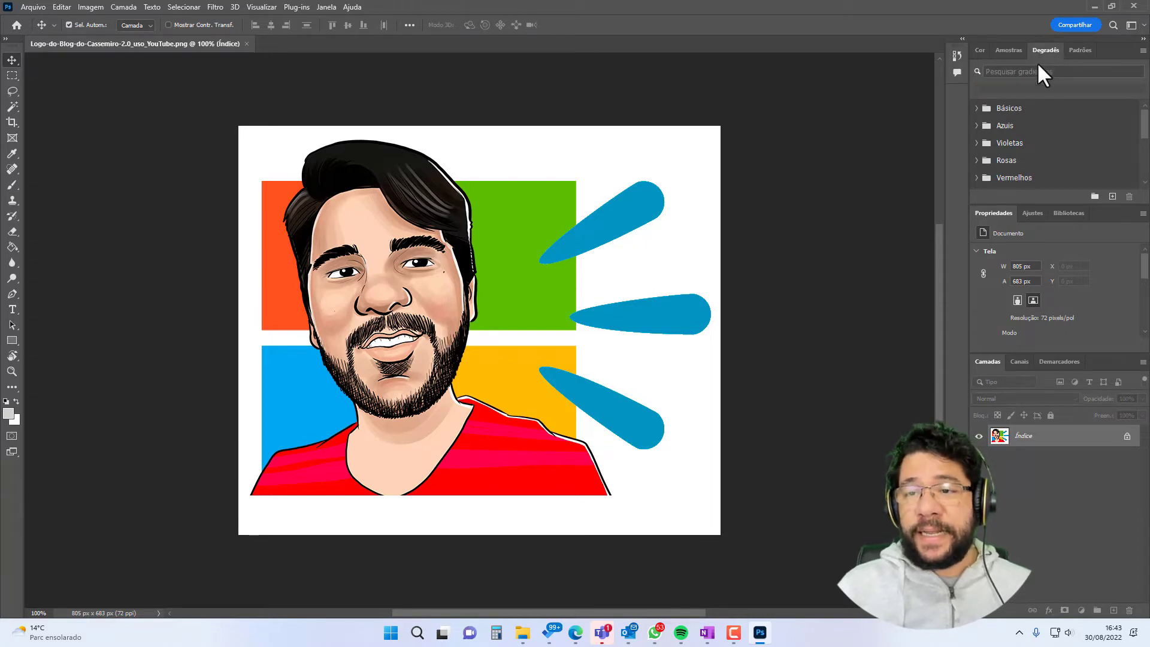
left_click(977, 109)
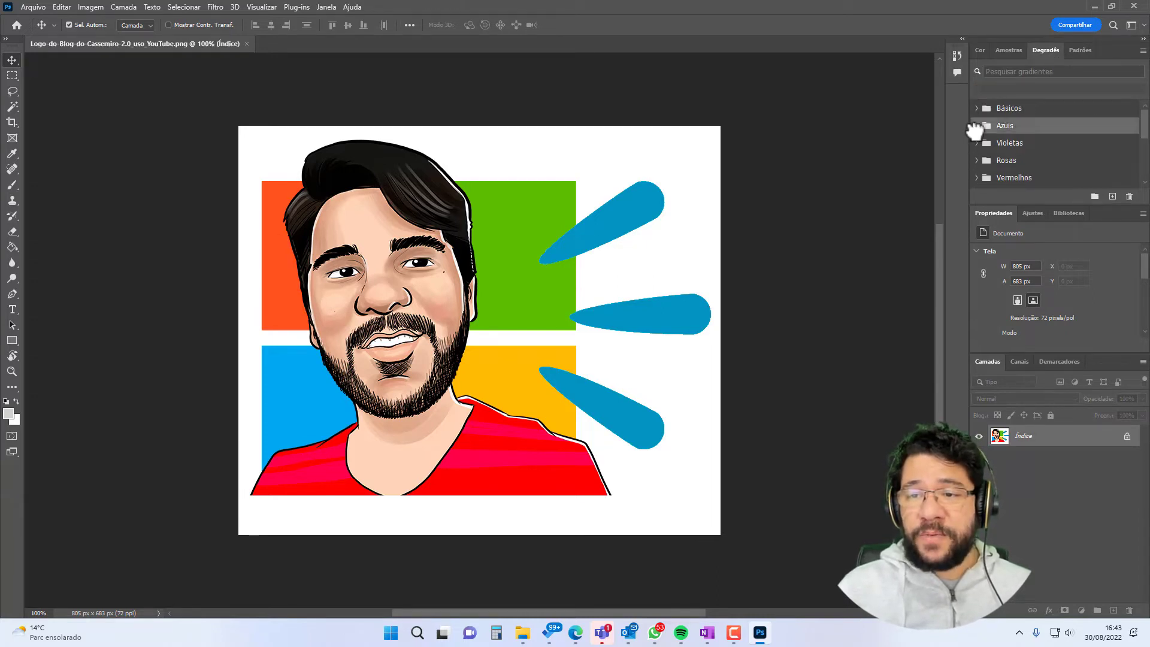
left_click(976, 126)
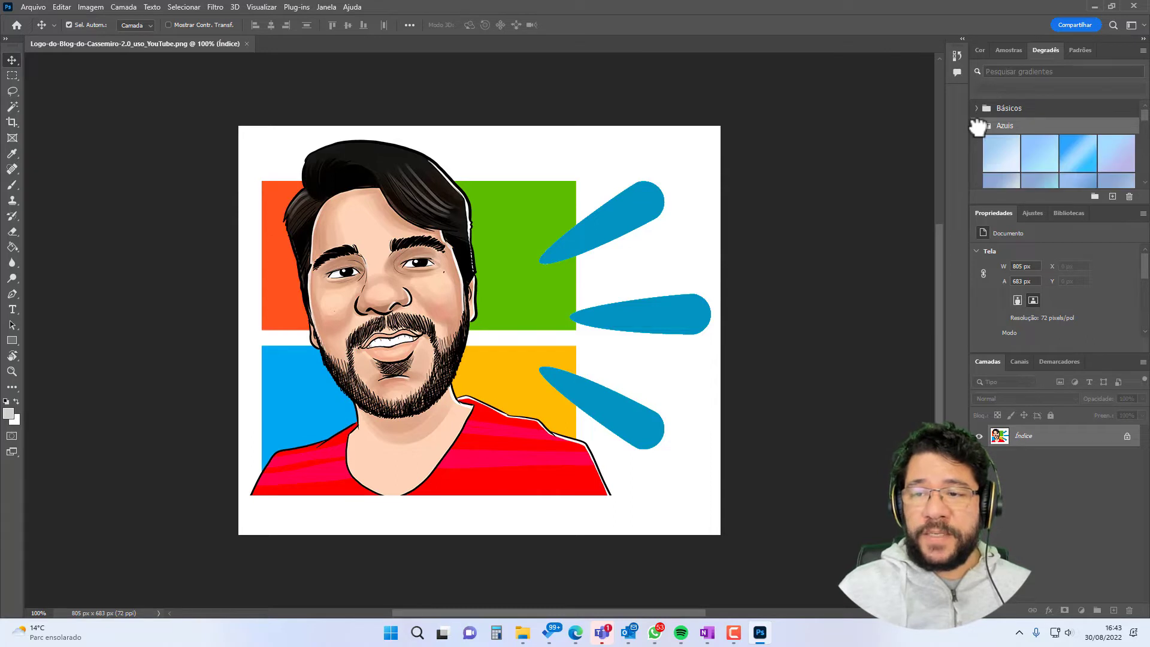
left_click(977, 125)
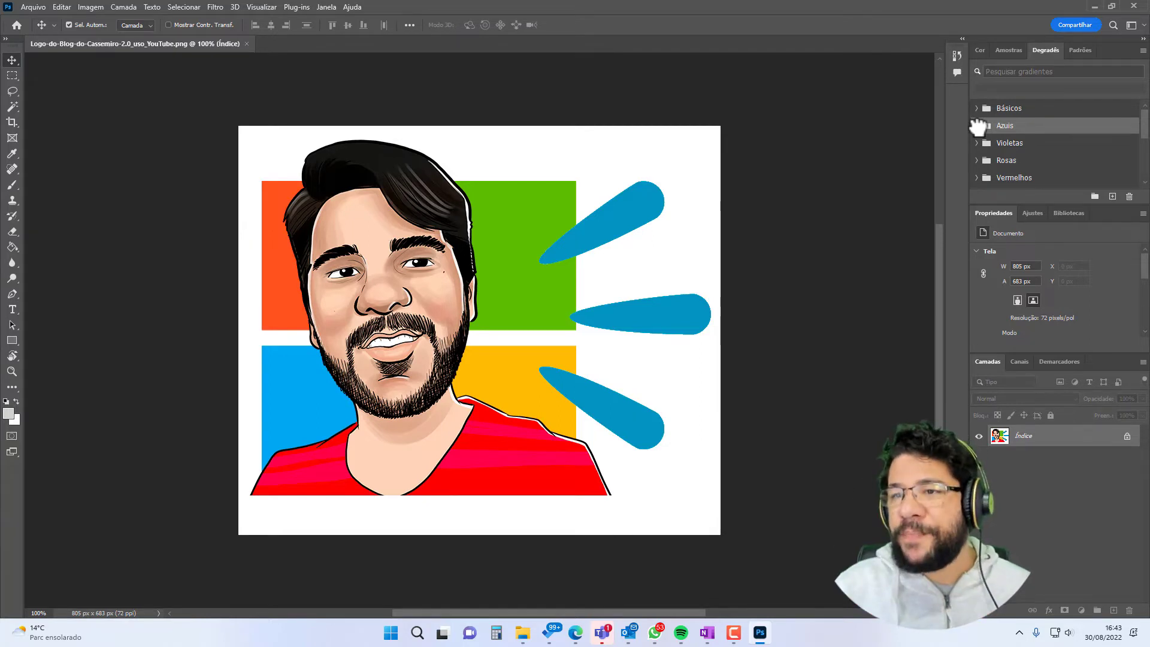
Look over Padrões, Amostras and Cor, leaving the Modo dropdown on Cores indexadas
left_click(1080, 53)
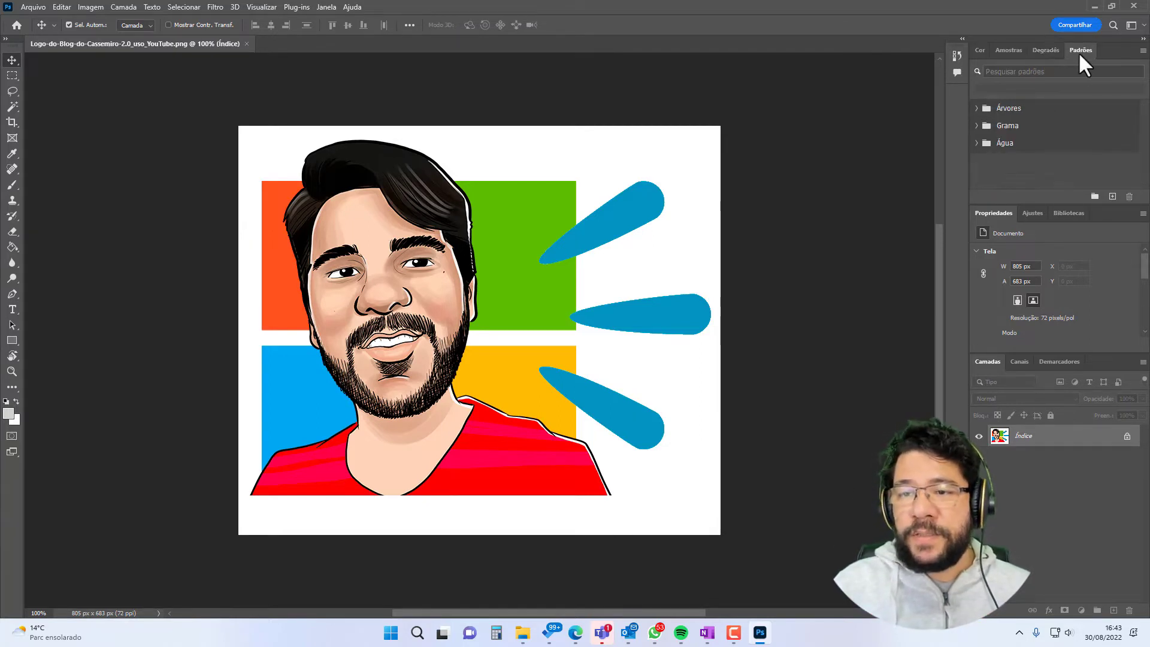
left_click(980, 52)
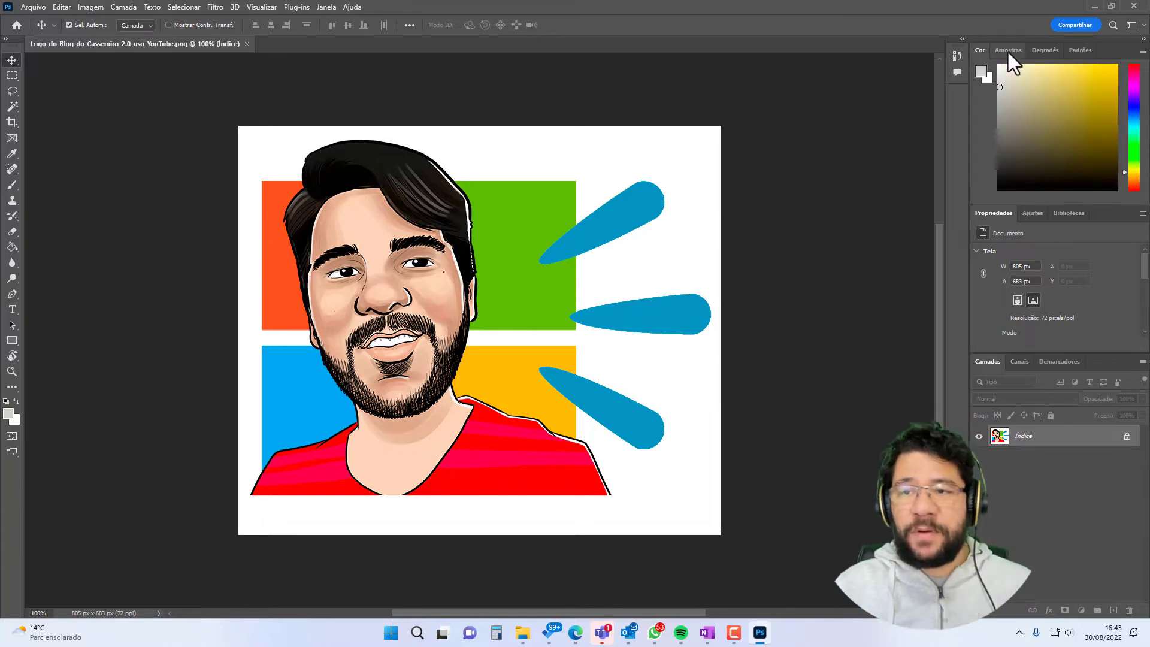
left_click(1009, 51)
left_click(1086, 73)
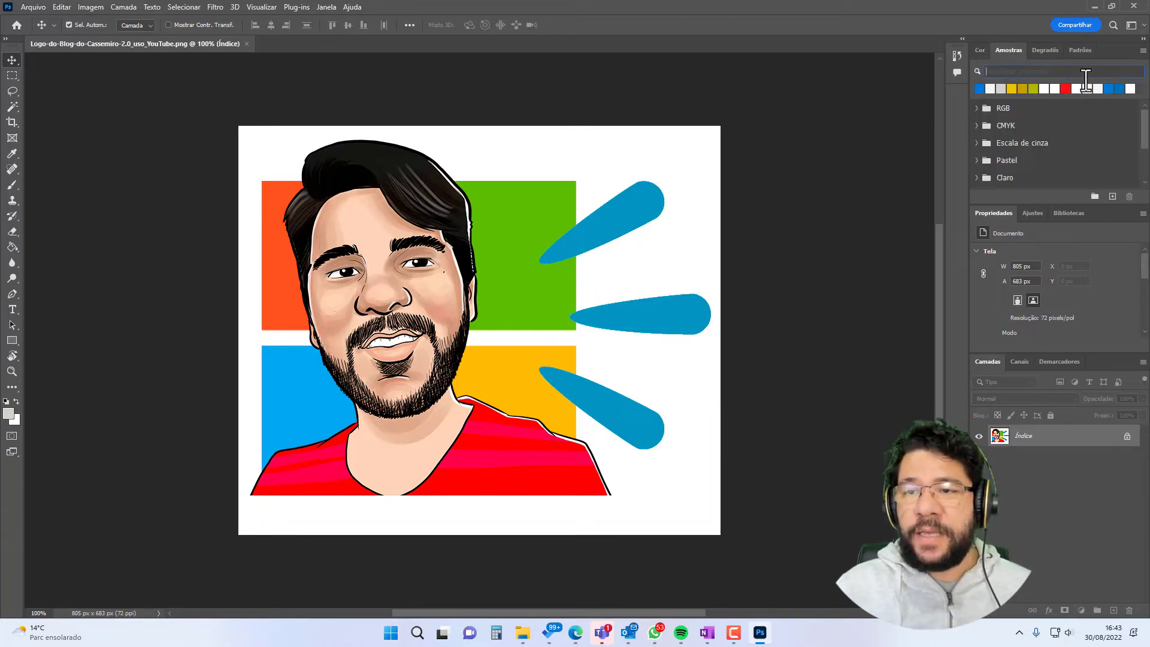
left_click(979, 52)
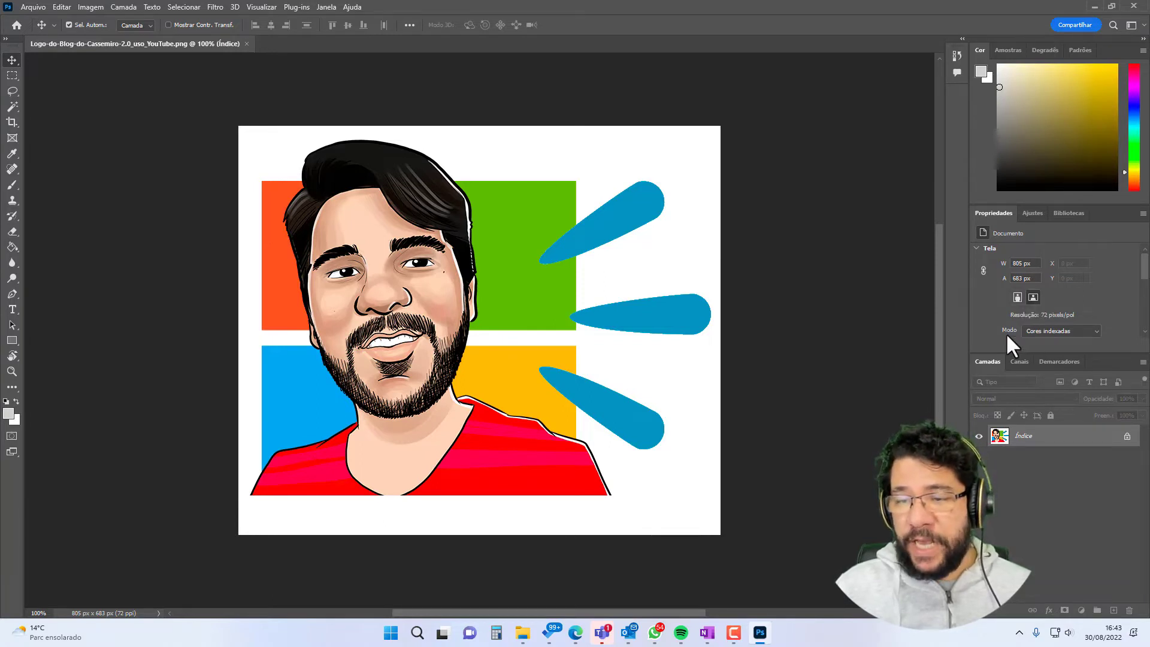
left_click(1072, 330)
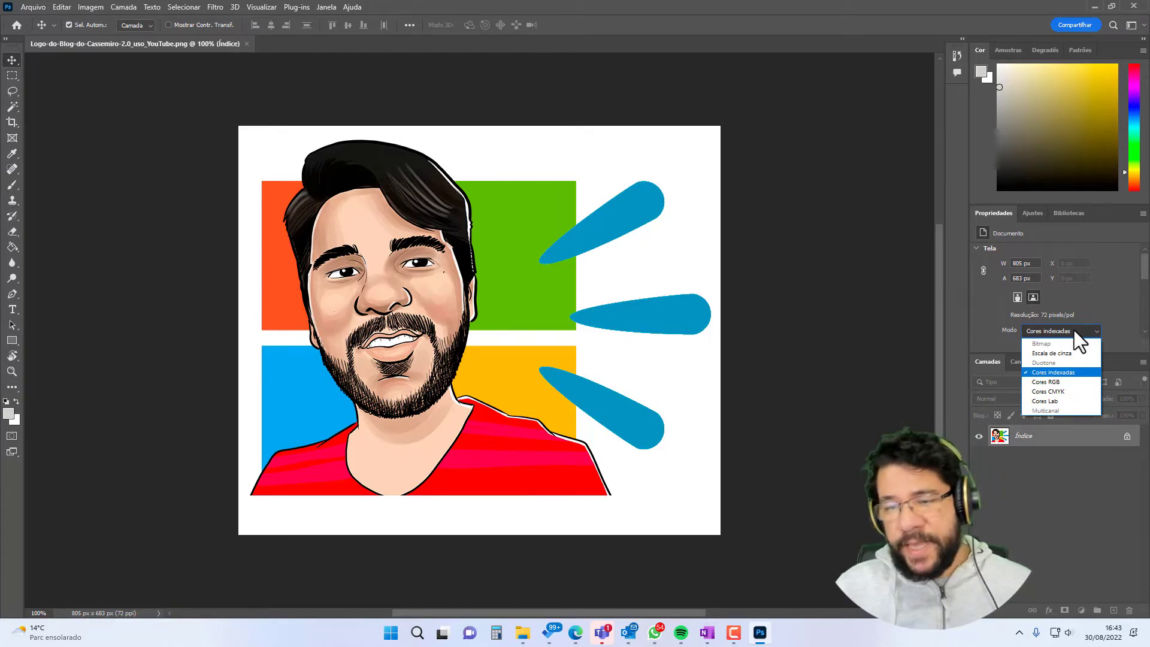
left_click(1073, 329)
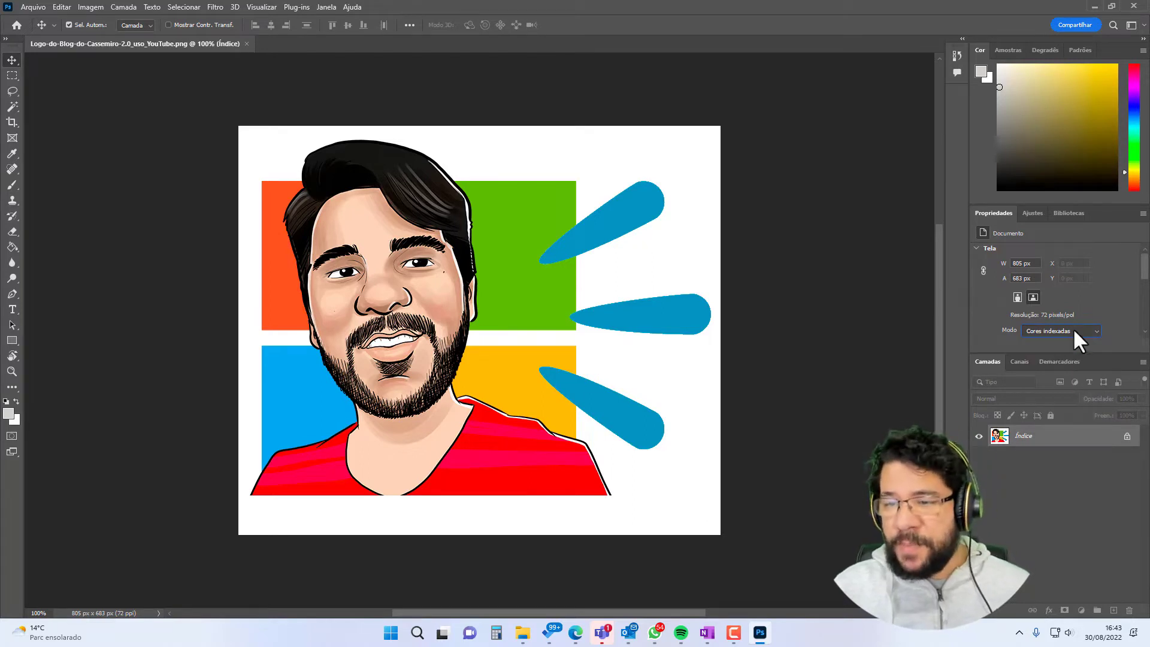
Collapse Tela and review the Réguas e grades units, keeping them in Pixels
left_click(977, 249)
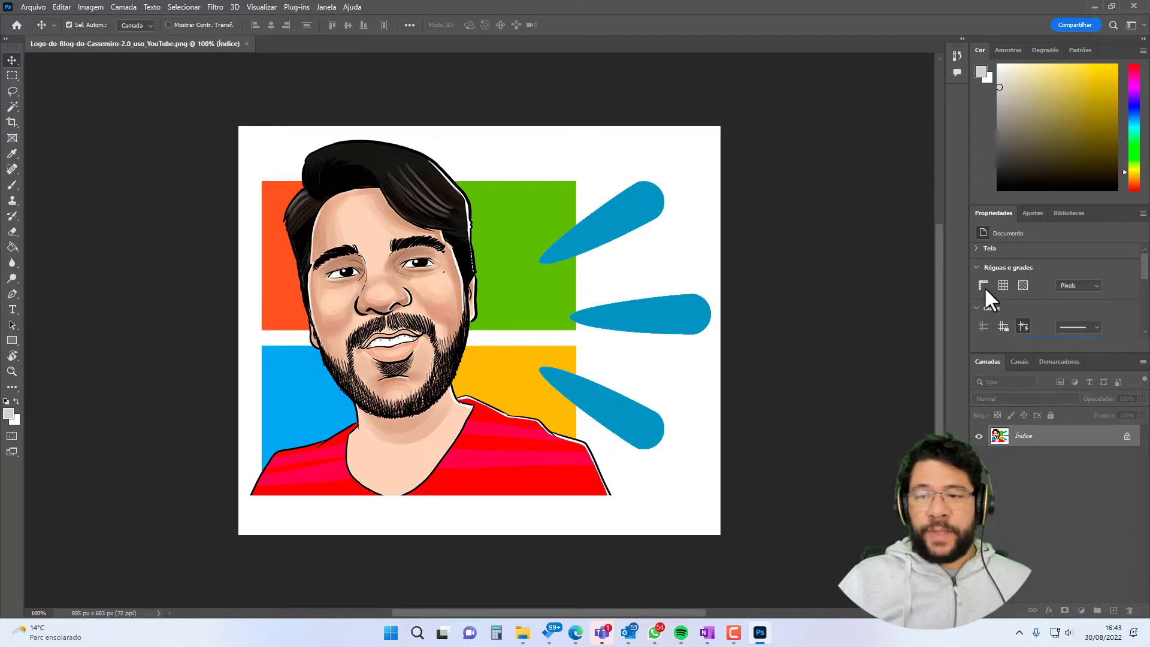
left_click(1083, 288)
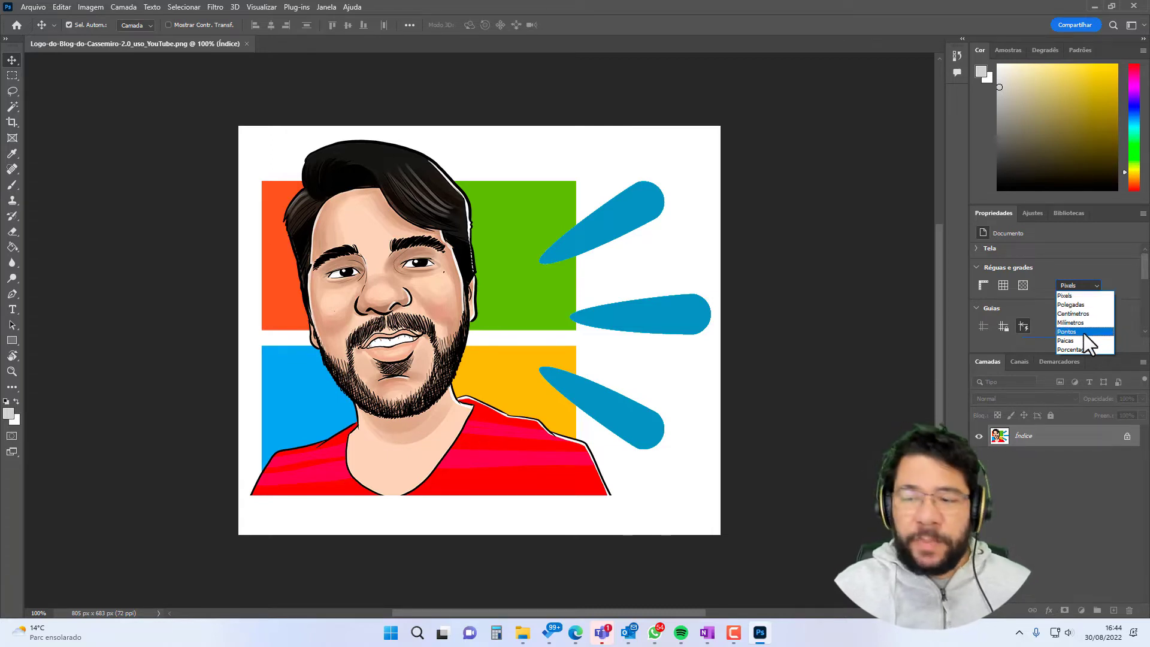
left_click(1095, 266)
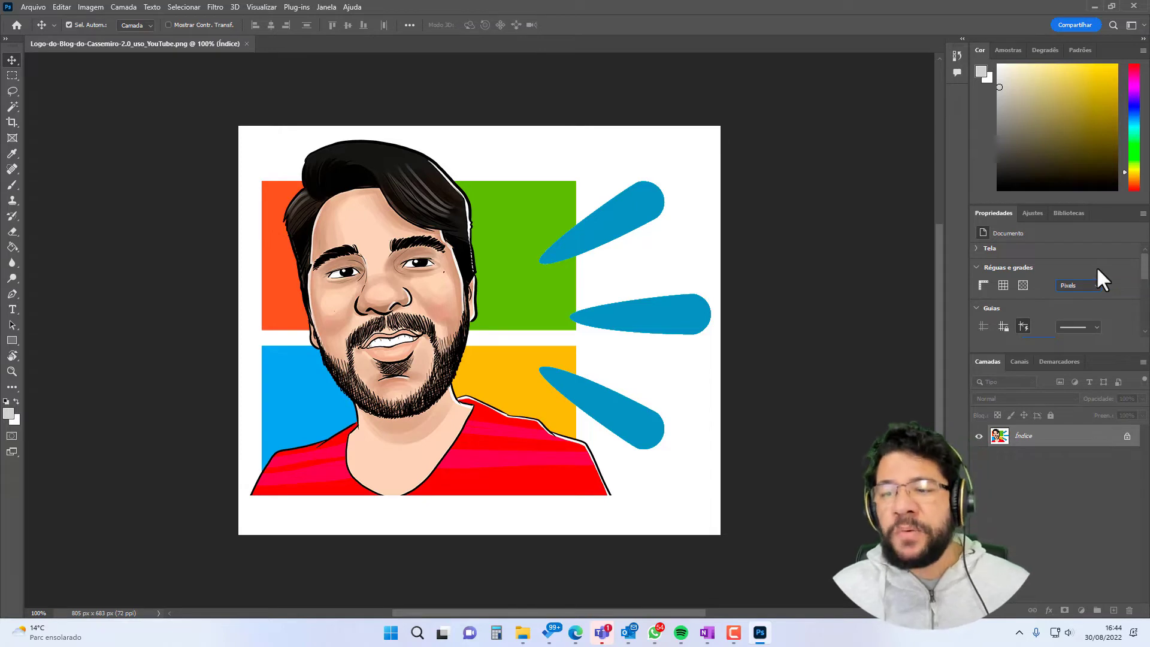
left_click(1059, 285)
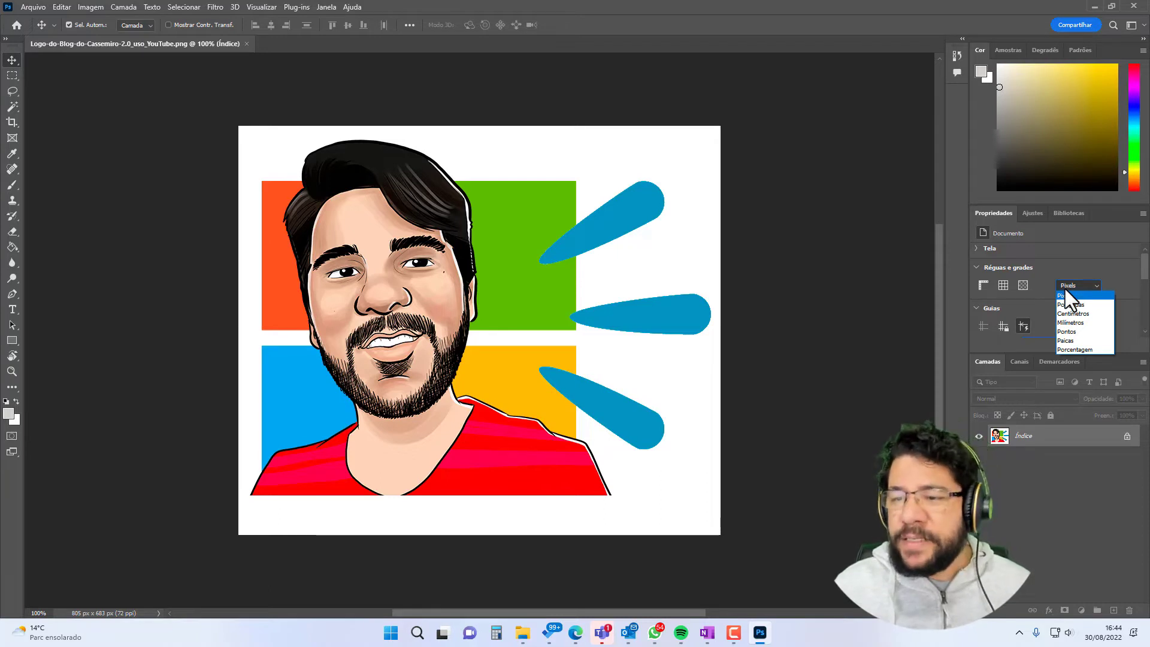
left_click(1066, 295)
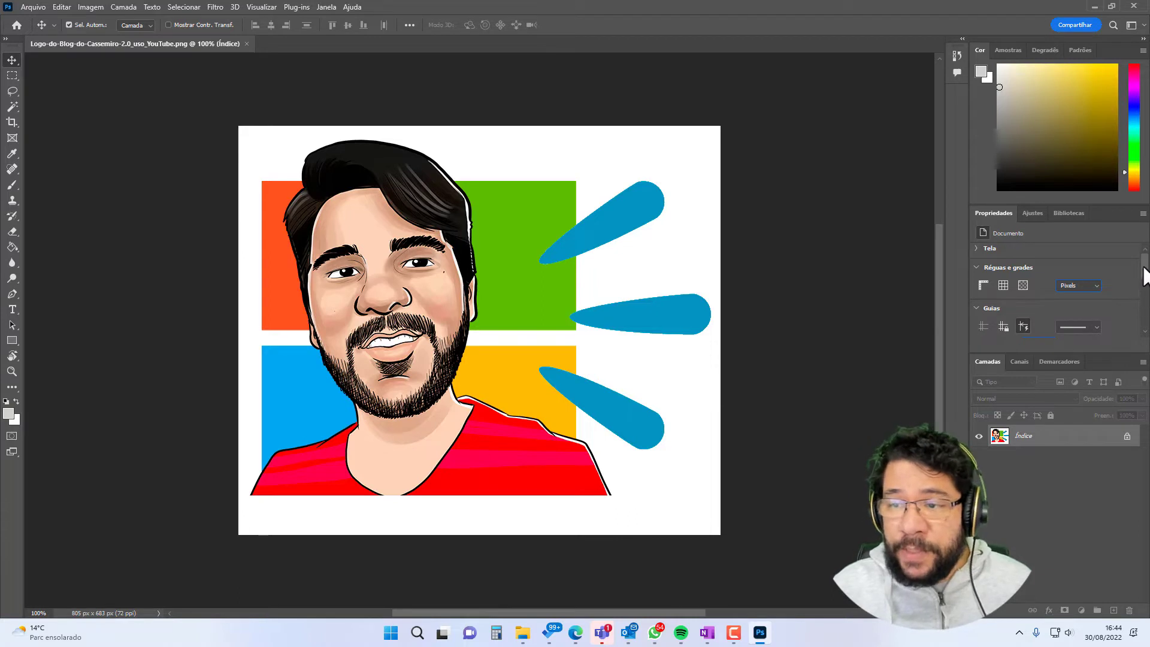
left_click_drag(1143, 267, 1140, 294)
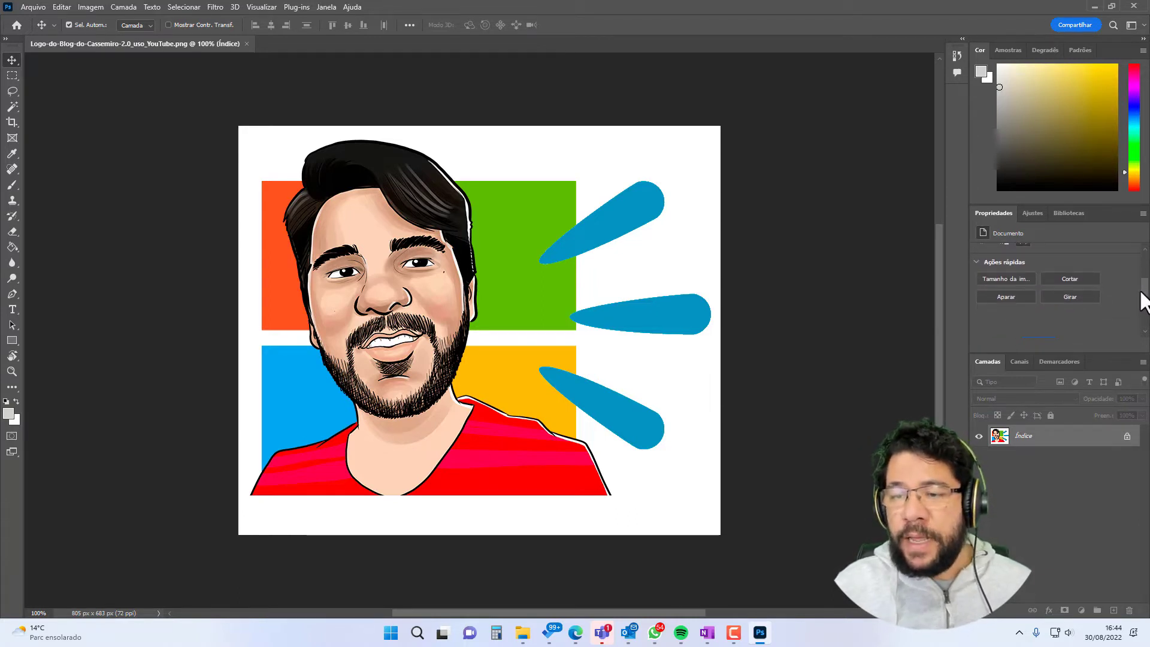
scroll(1142, 303, "up", 1)
scroll(1137, 335, "up", 1)
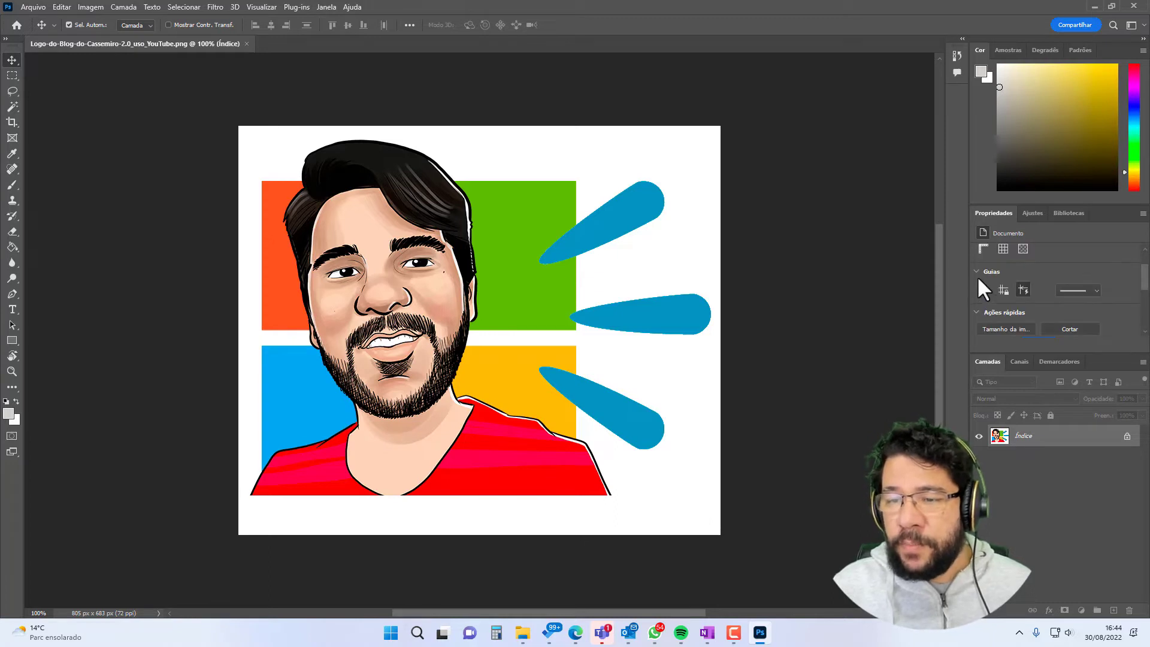
Scroll through the Bibliotecas panel and peek at its add-library menu
left_click(1031, 213)
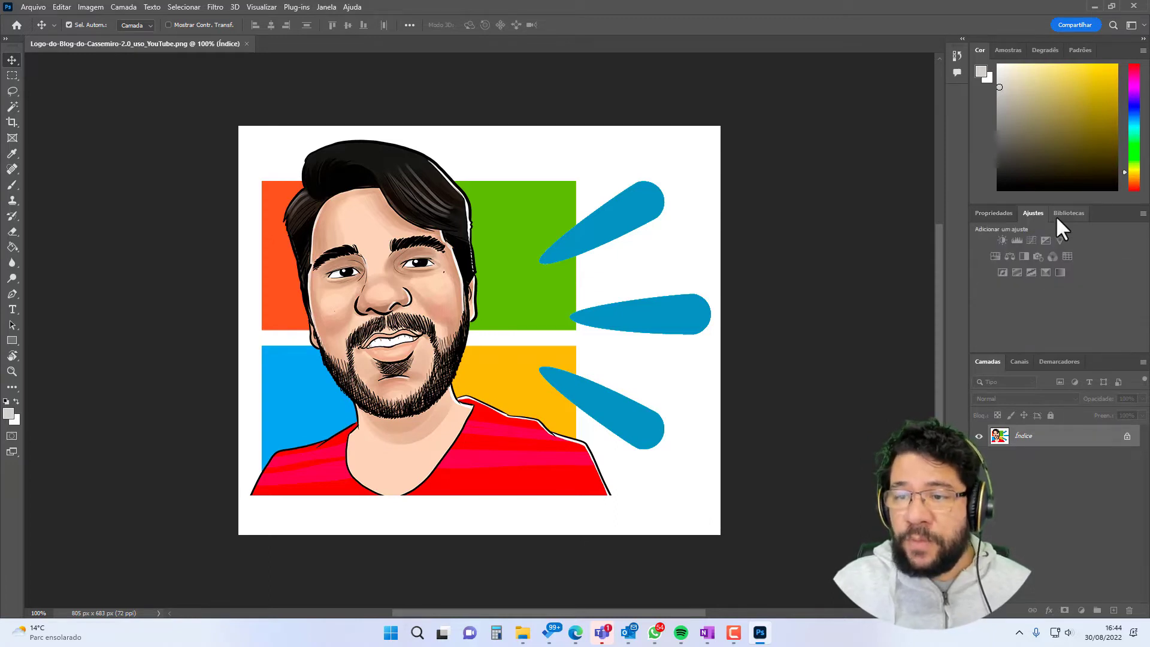
left_click(1068, 213)
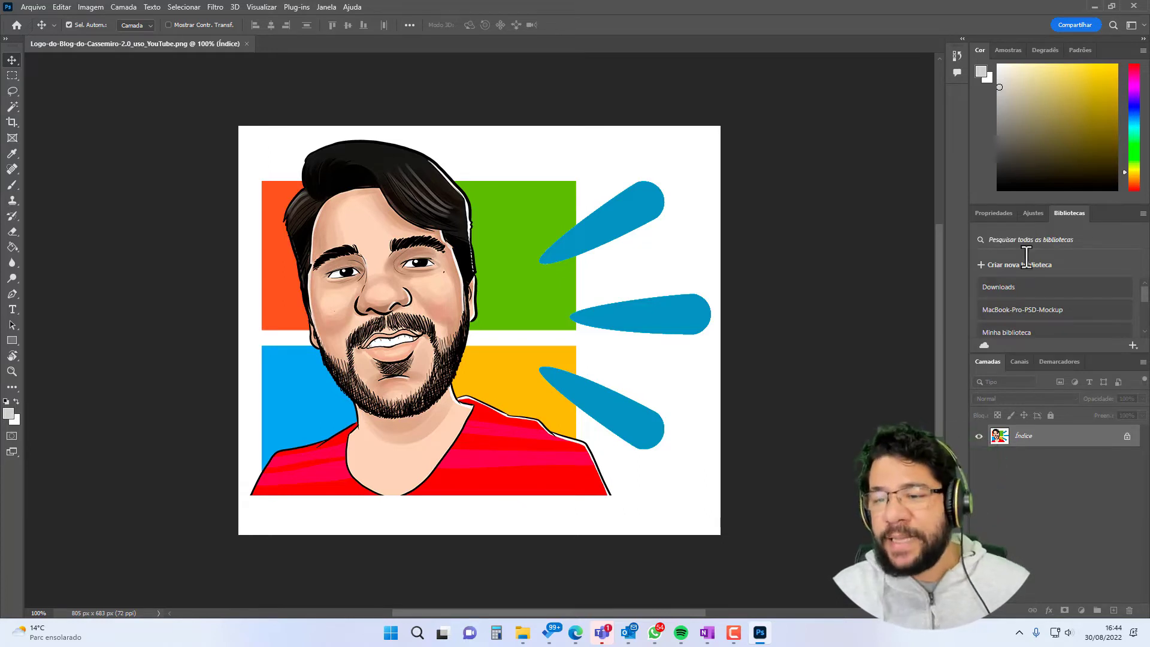
scroll(1144, 295, "down", 1)
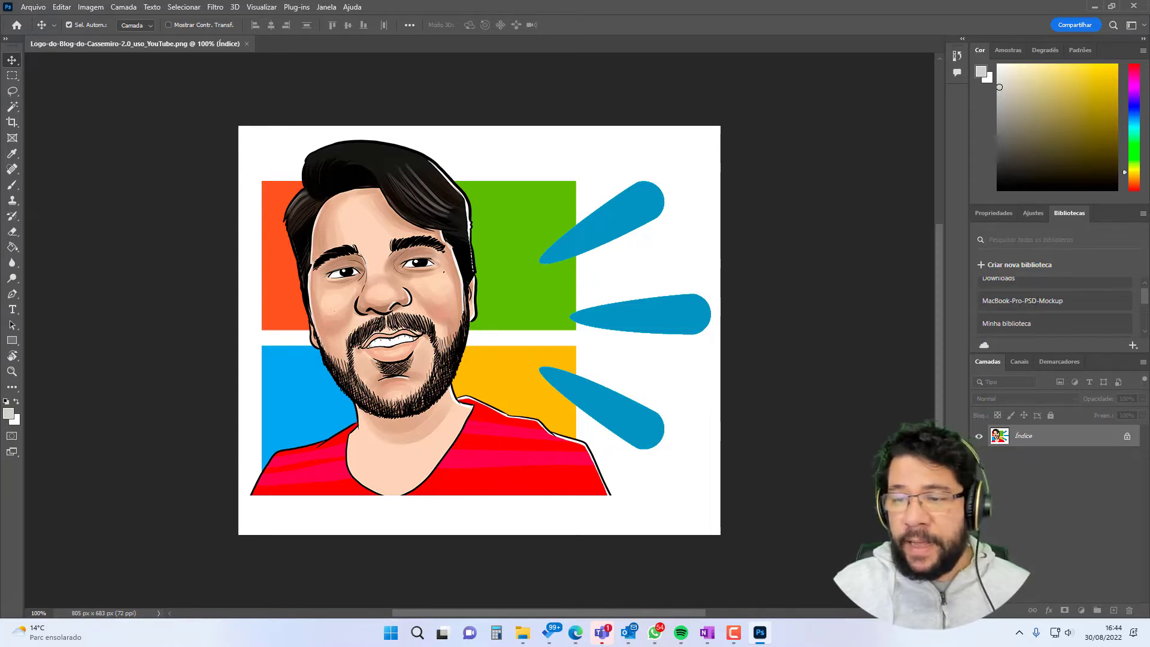
scroll(1140, 304, "down", 1)
scroll(1142, 308, "down", 1)
scroll(1145, 318, "down", 1)
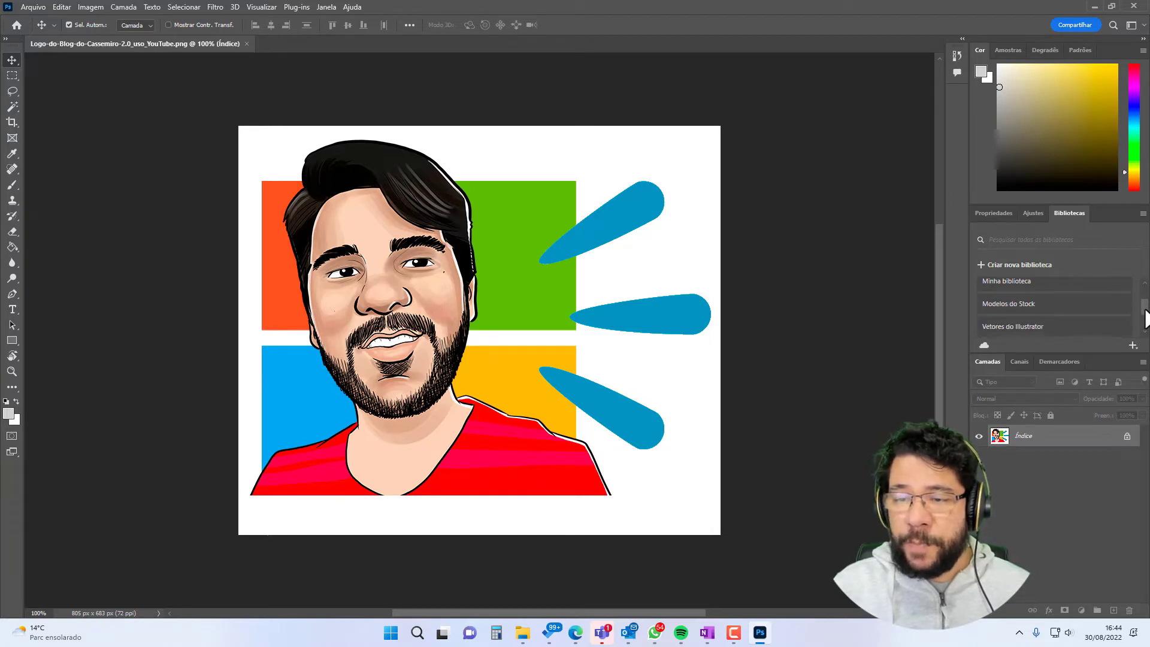
scroll(1144, 317, "down", 1)
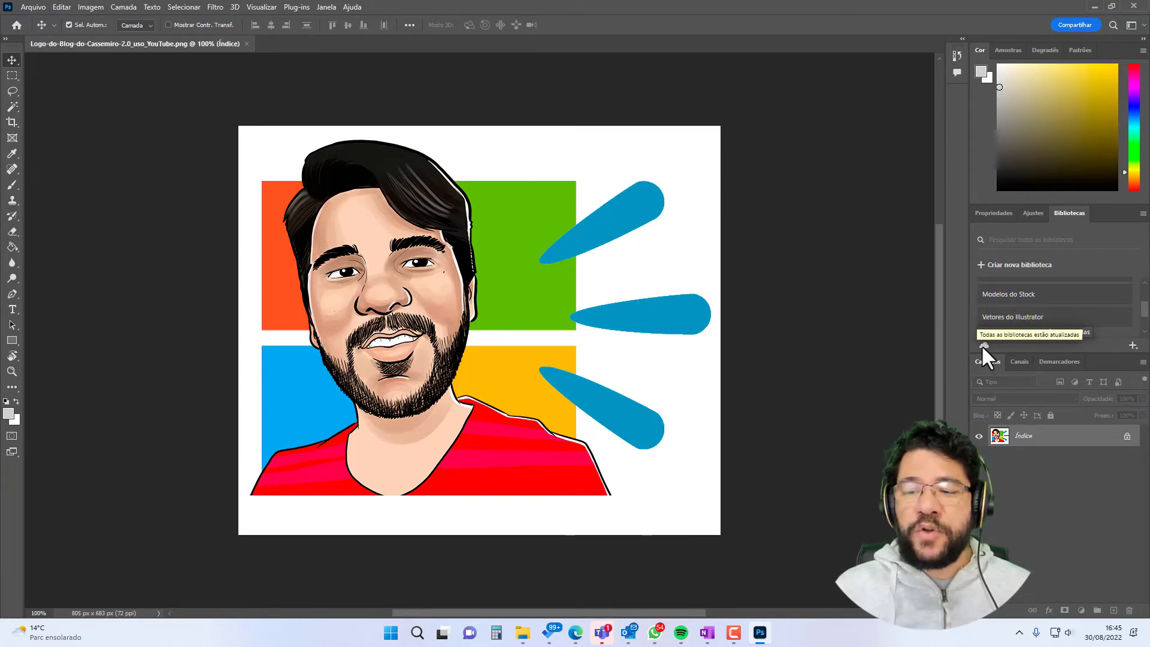
left_click(1132, 346)
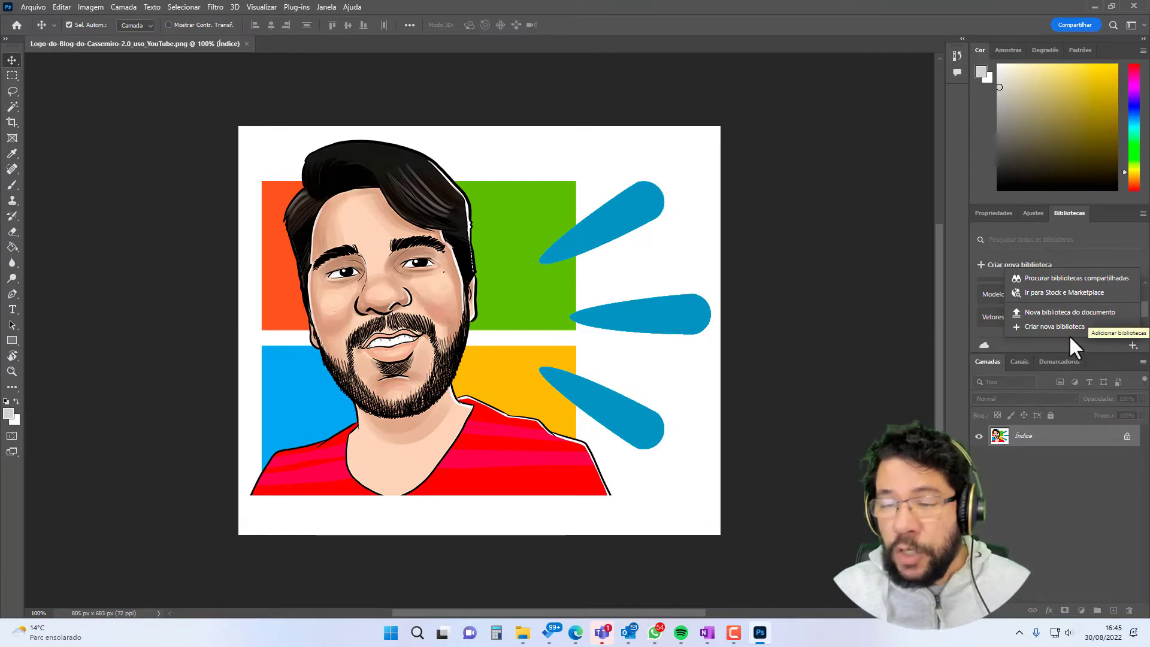
left_click(1134, 354)
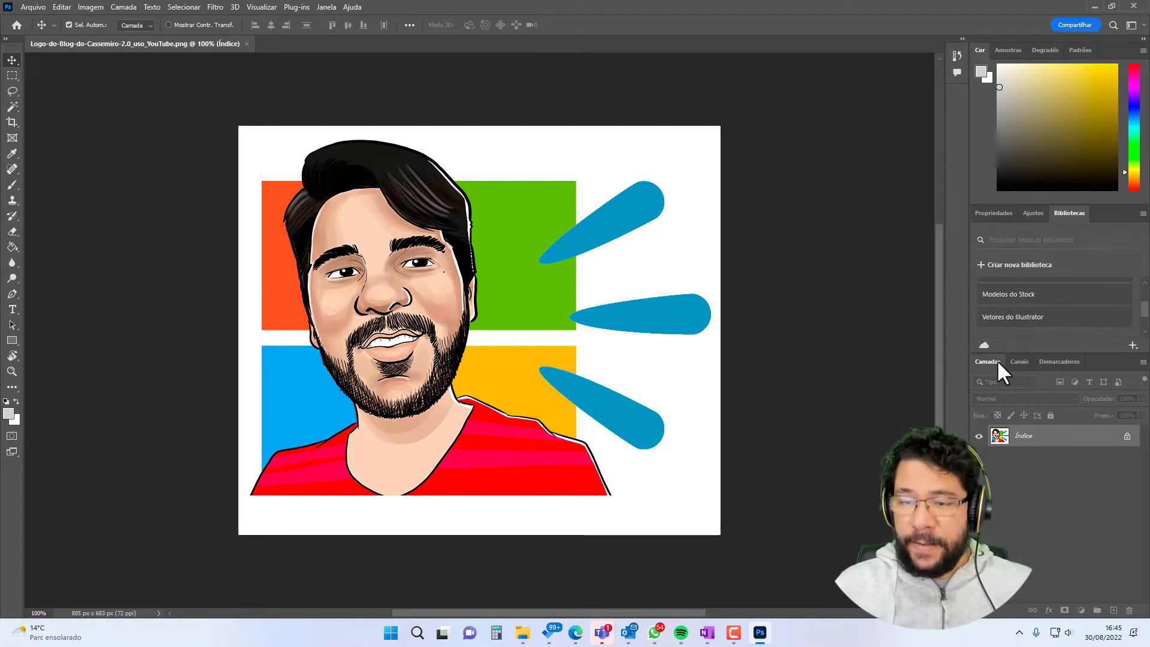
Rearrange a panel, glance at Demarcadores and Camadas, then show the Propriedades panel
mouse_move(1018, 435)
left_mouse_down()
mouse_move(1108, 611)
mouse_move(1099, 610)
left_mouse_up()
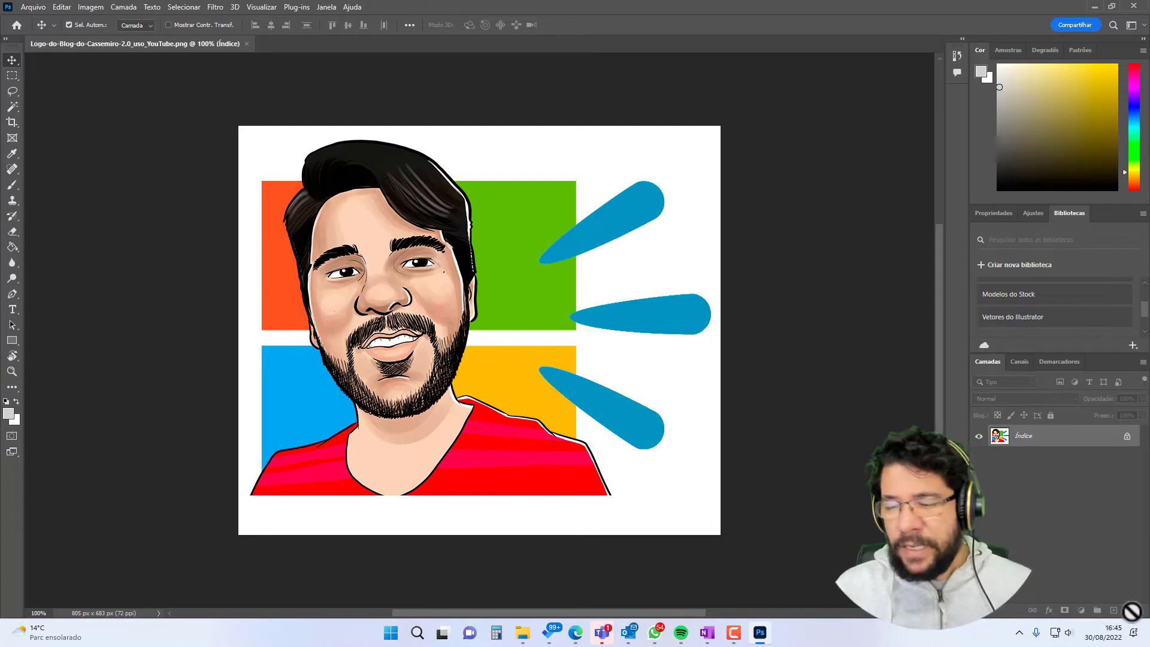
mouse_move(1098, 609)
left_mouse_down()
mouse_move(1112, 611)
mouse_move(1133, 404)
left_mouse_up()
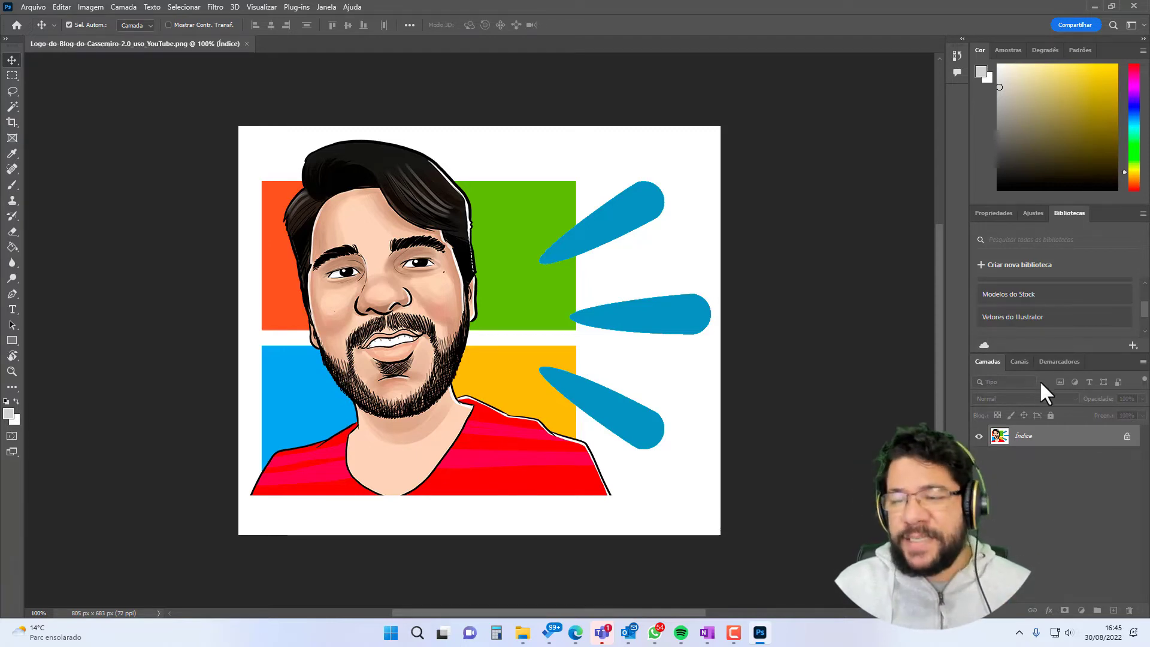
left_click(1058, 361)
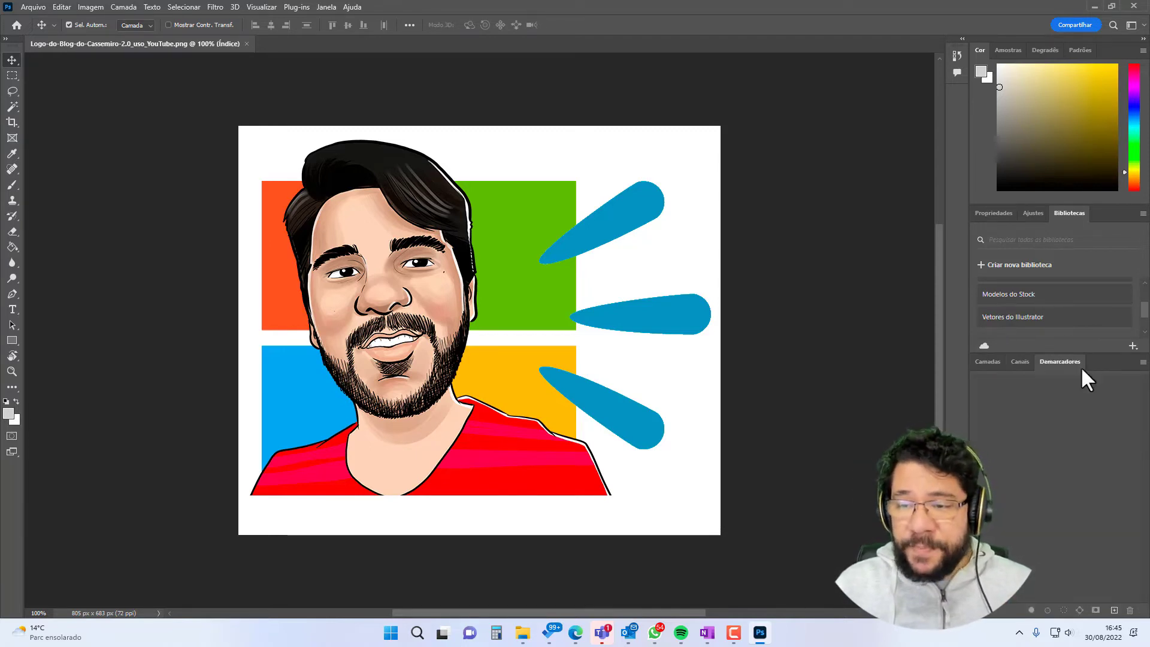
left_click(985, 362)
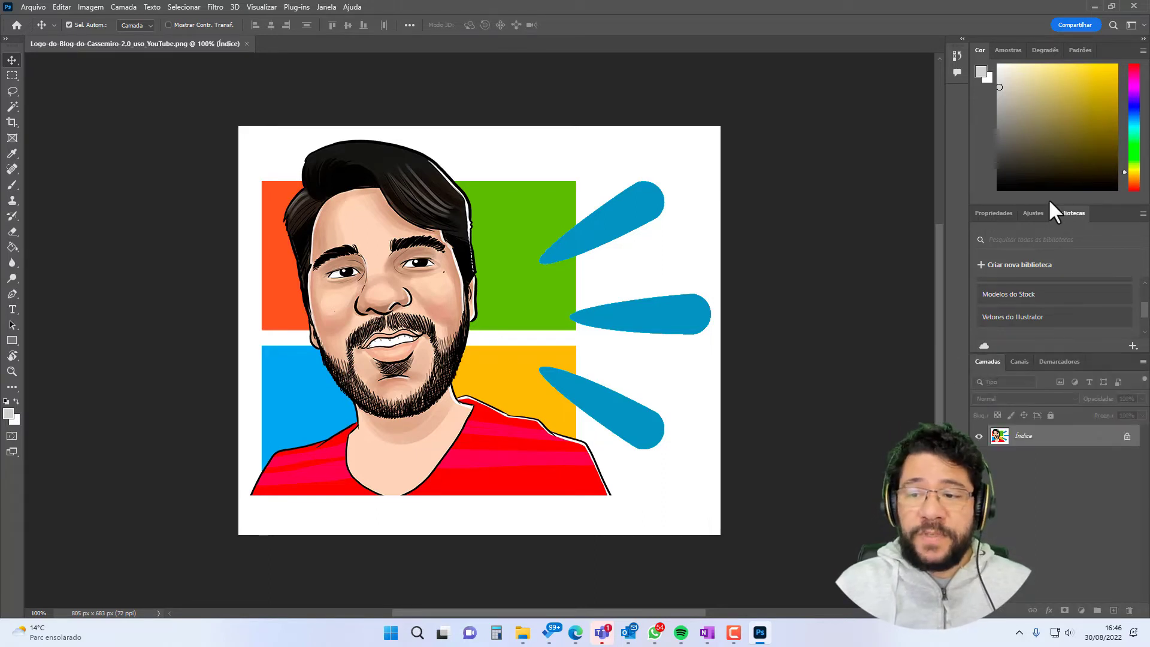
left_click(988, 213)
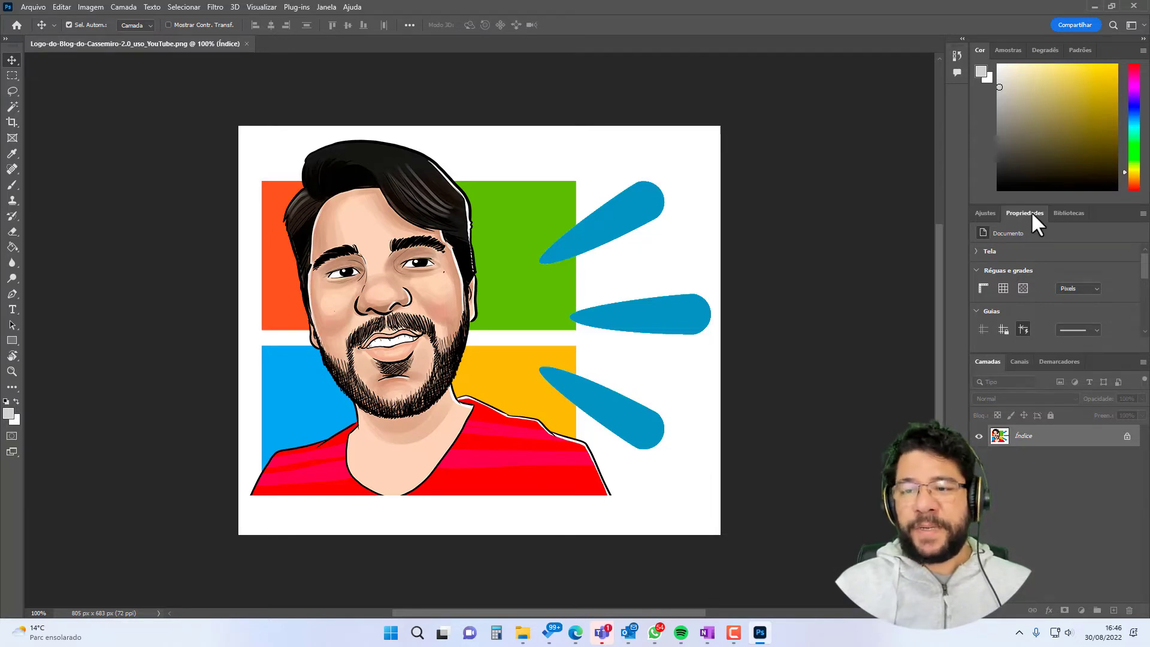
Move Propriedades to the end of its group and dock Padrões as its own column
mouse_move(1030, 211)
left_mouse_down()
mouse_move(1086, 222)
mouse_move(1093, 49)
left_mouse_up()
left_click(1066, 50)
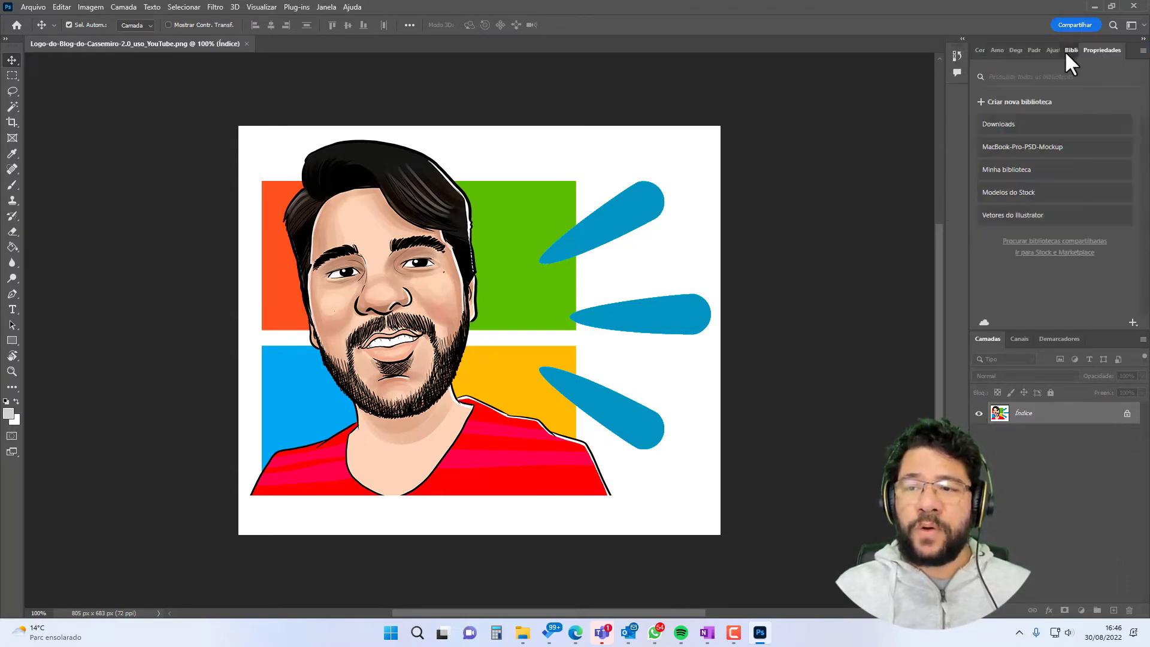
left_click(1052, 51)
left_click(1044, 51)
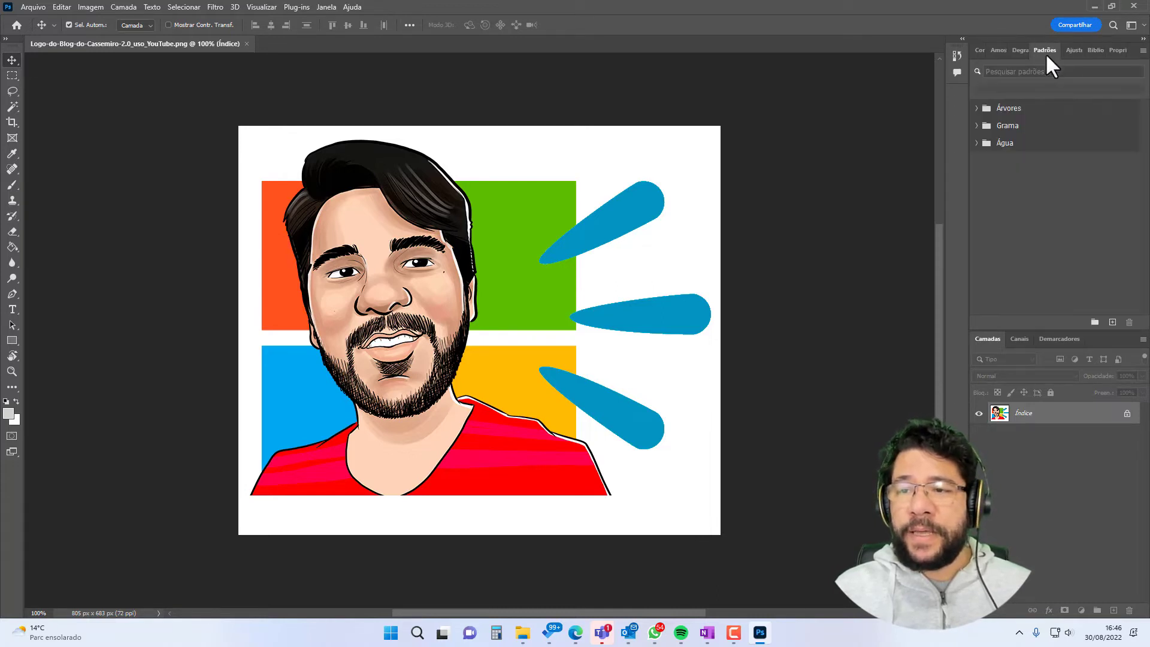
left_click_drag(1040, 49, 974, 211)
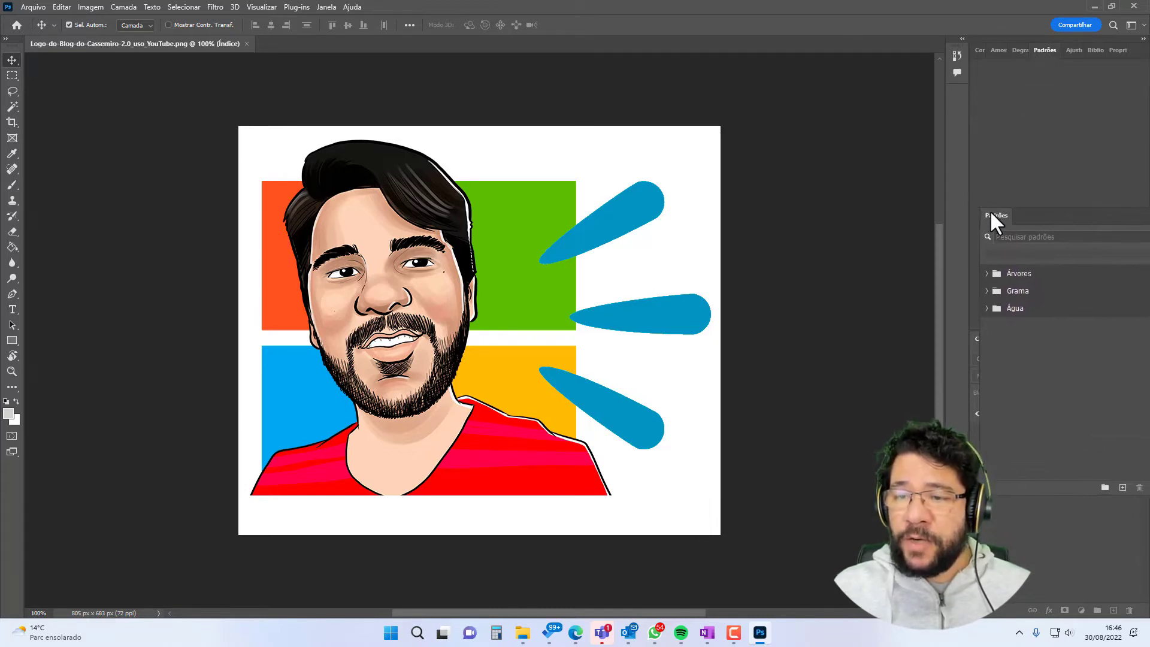
left_click_drag(974, 213, 967, 207)
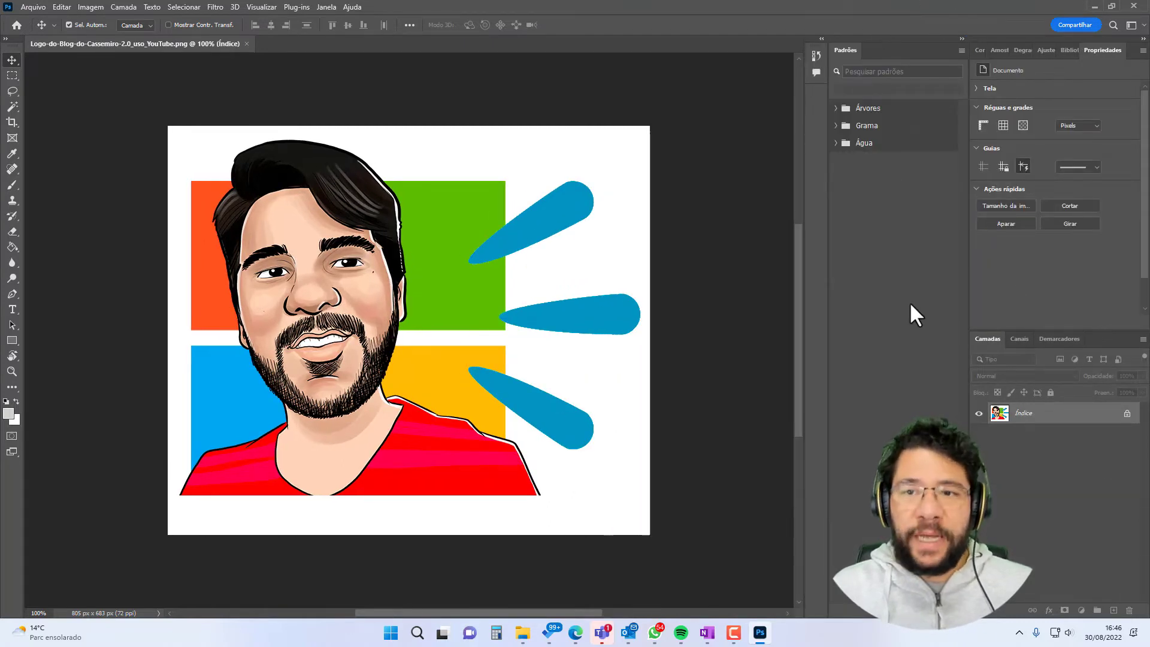
Move the Histórico panel into the Camadas panel group
left_click(816, 73)
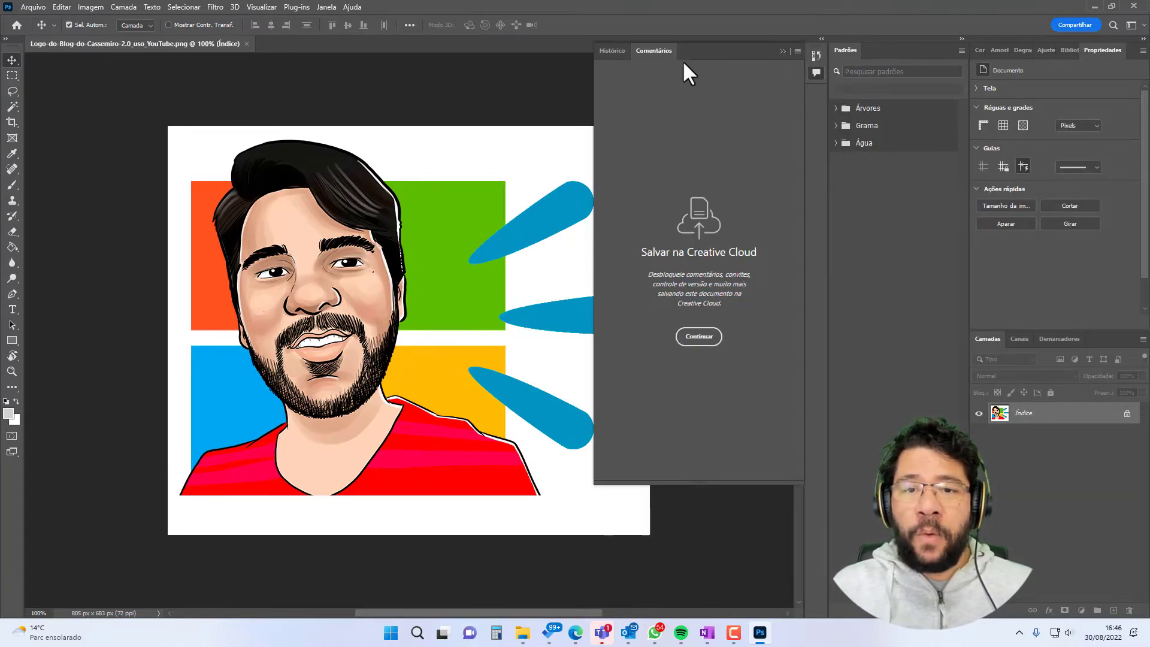
left_click(610, 50)
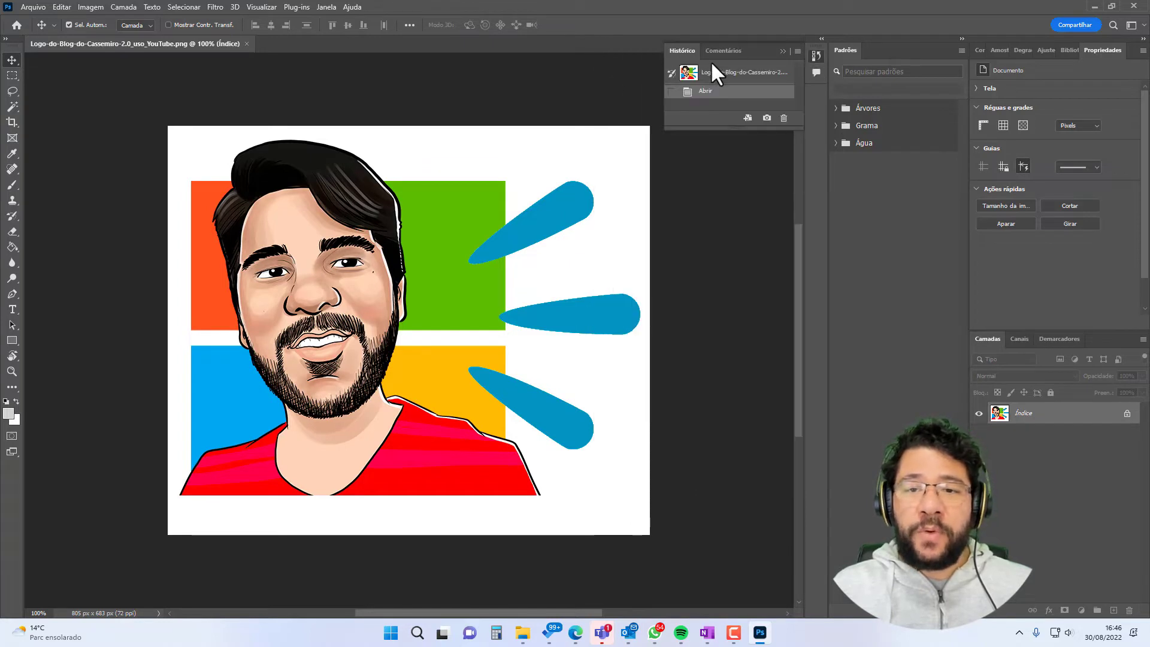
left_click_drag(681, 51, 1004, 337)
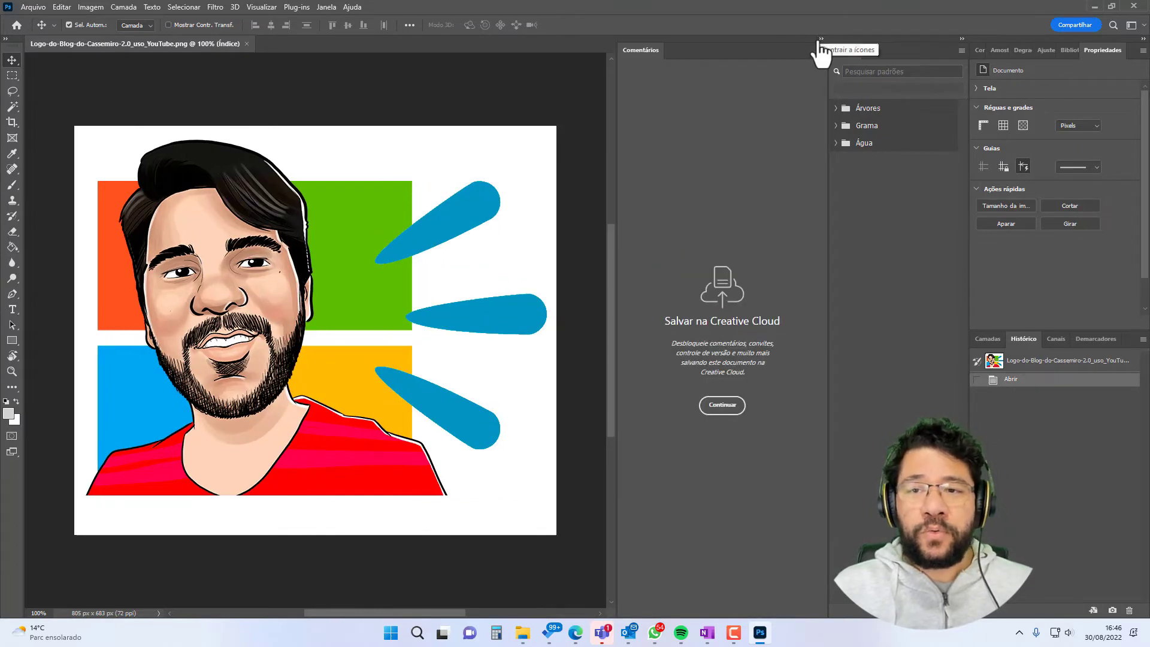
left_click(819, 43)
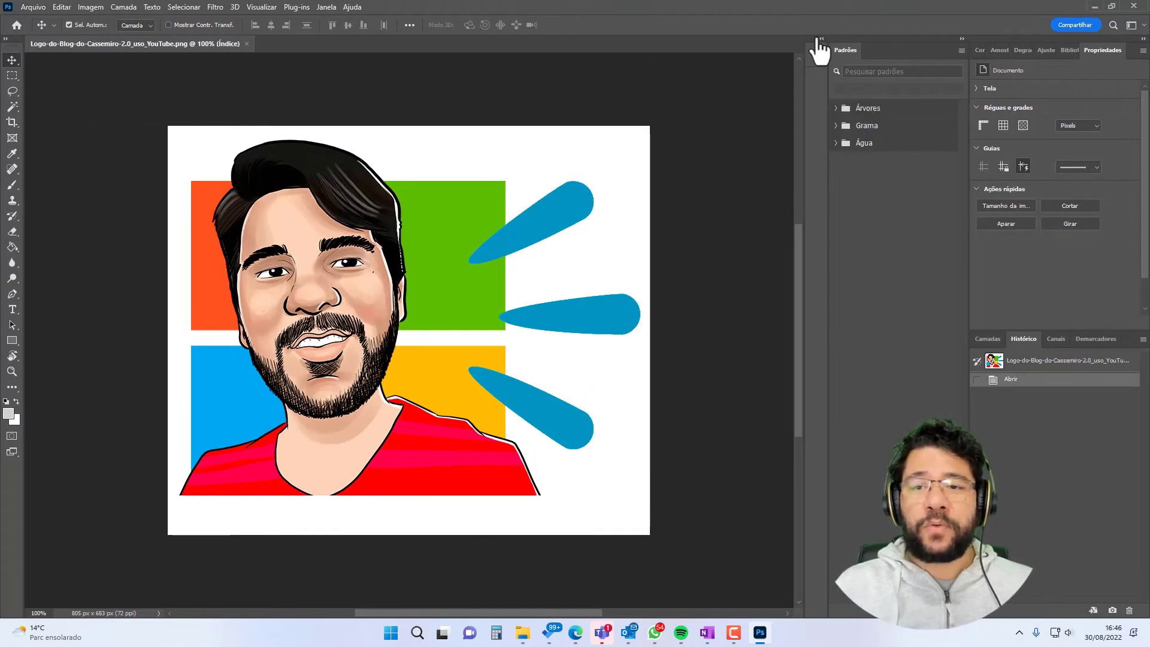
left_click(819, 40)
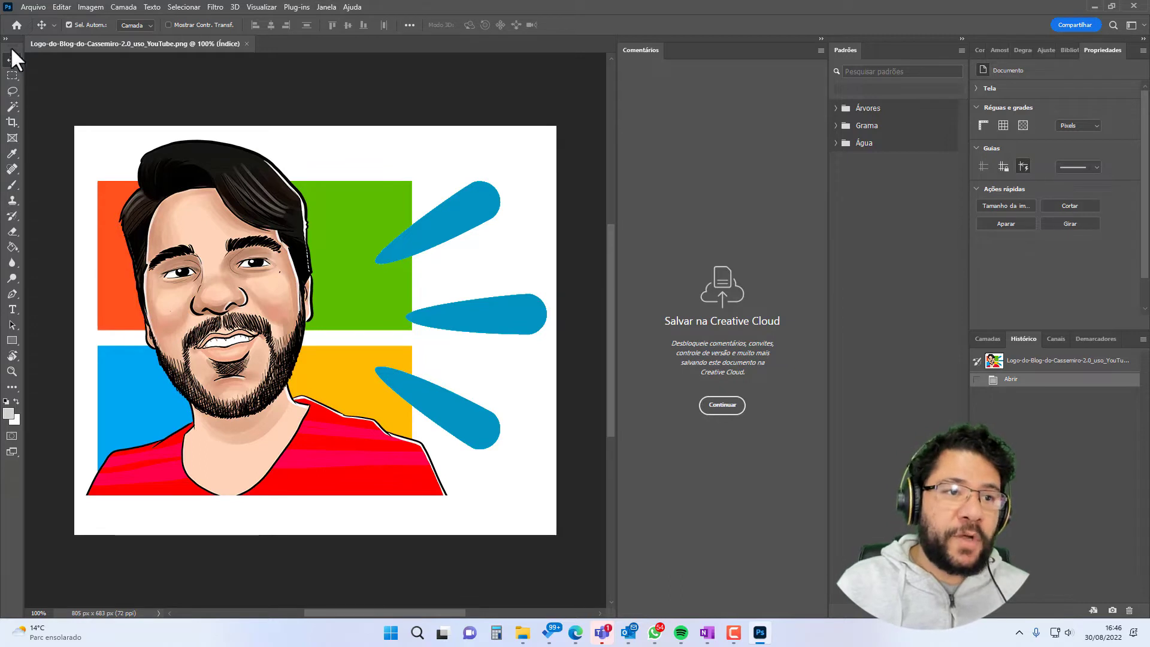
Dock the toolbar beside the right-hand panels and Comentários at the far left
left_click_drag(22, 39, 968, 49)
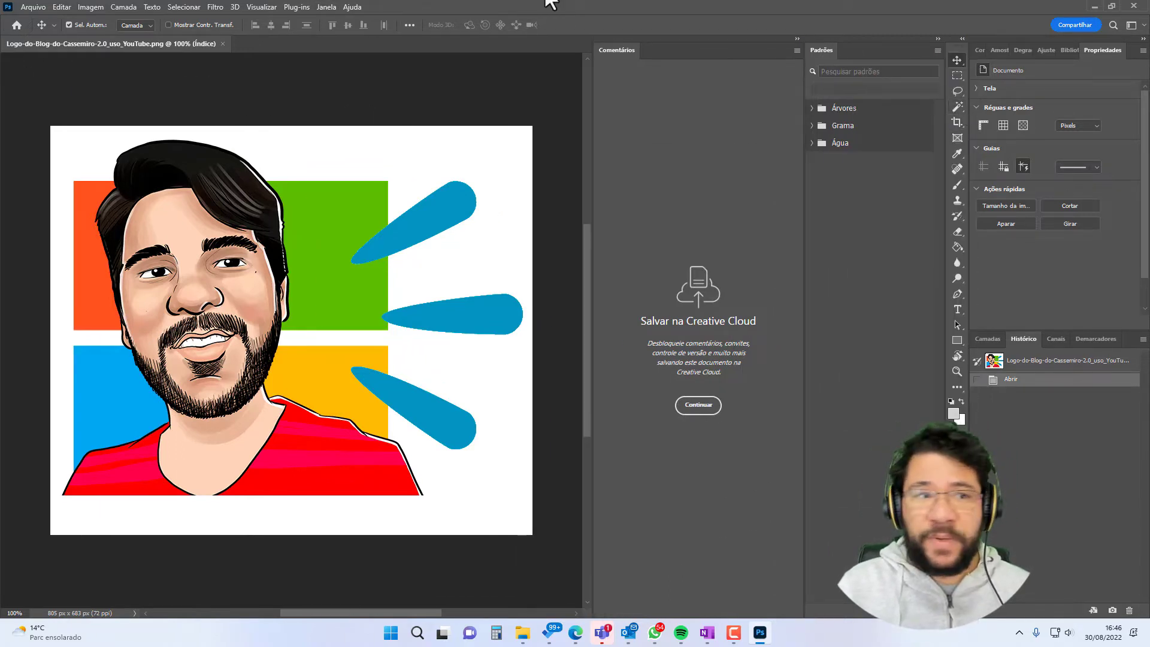
left_click_drag(734, 52, 1, 62)
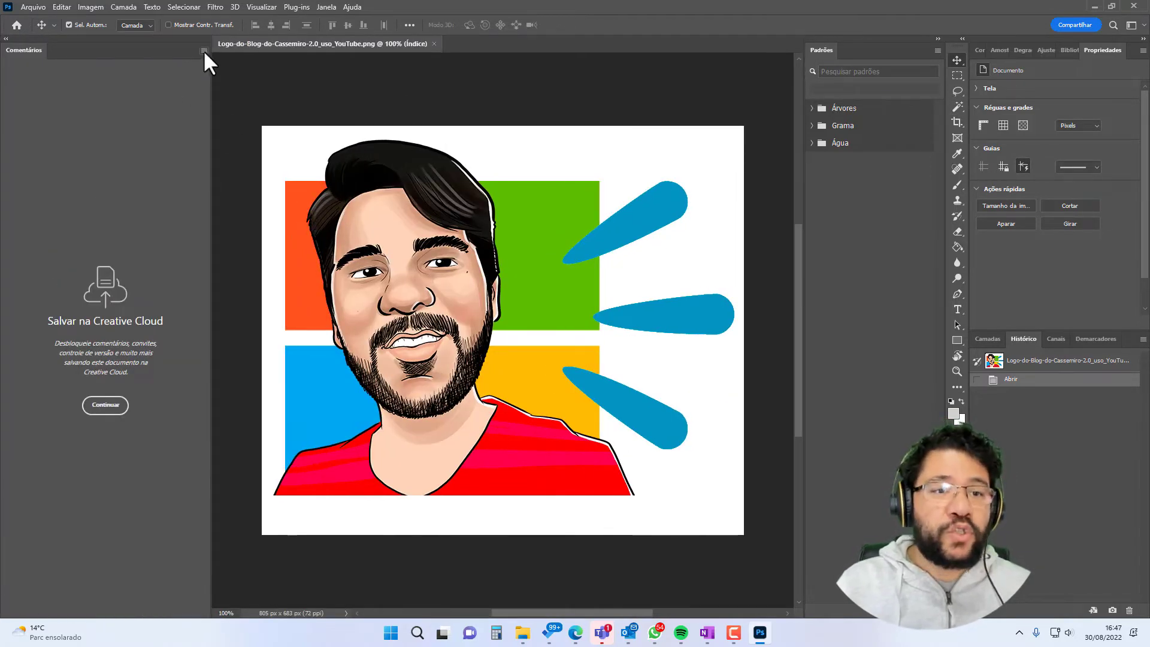
left_click(204, 51)
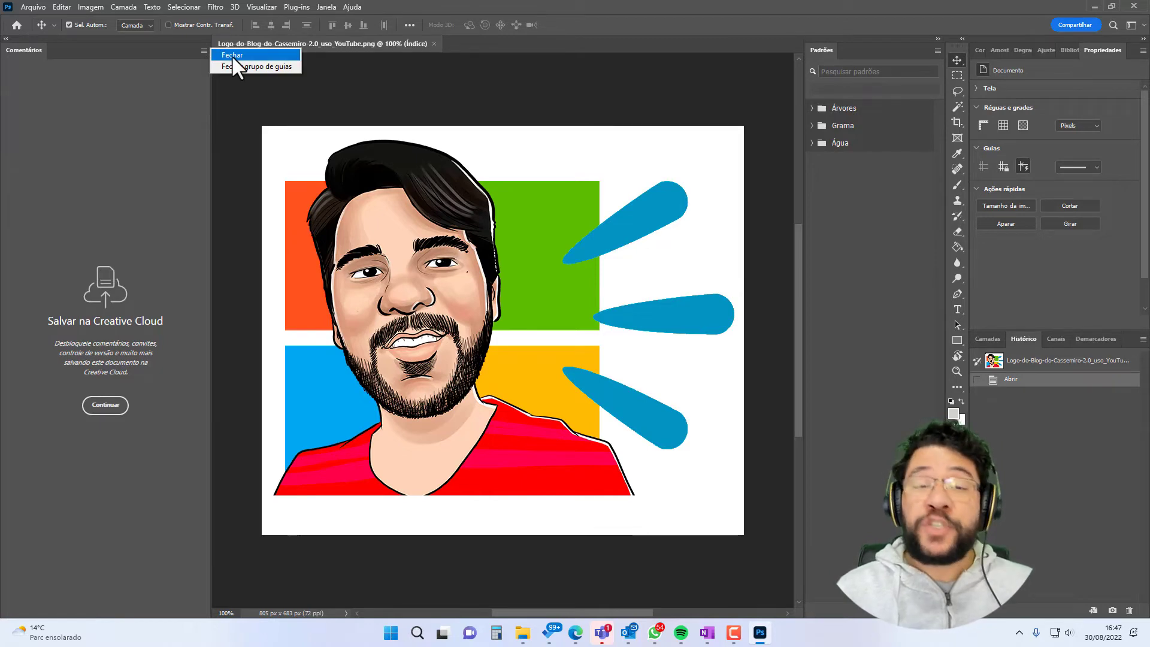
Close the Comentários, Histórico and Camadas panels from their flyout menus
left_click(232, 55)
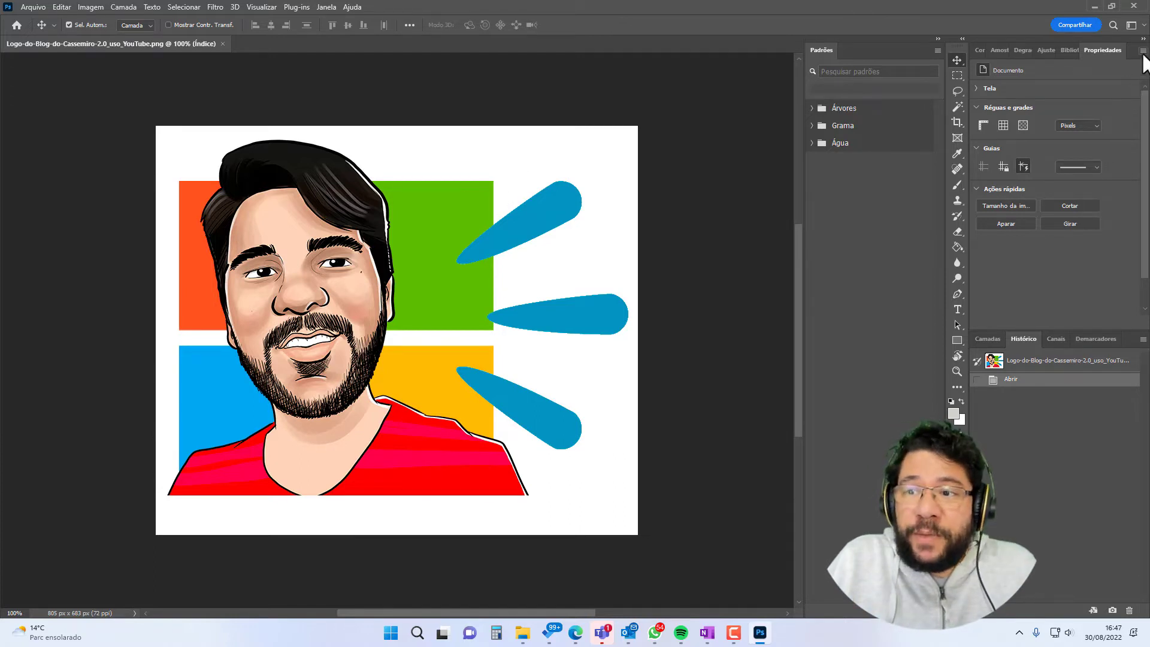
left_click(1142, 339)
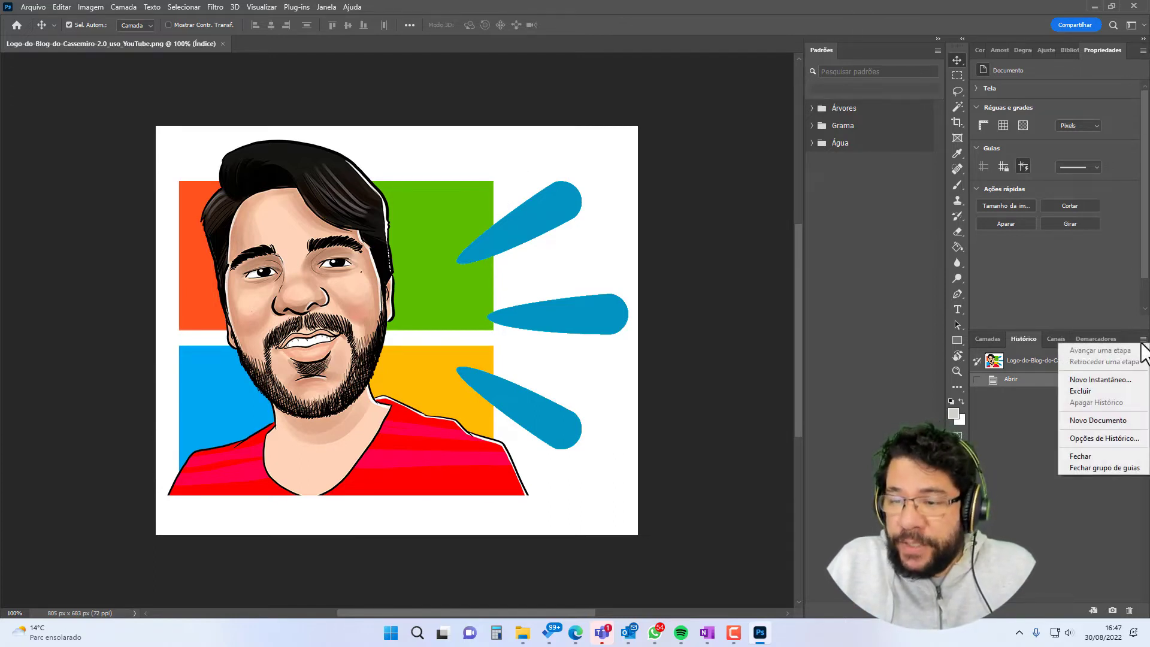
left_click(1083, 456)
left_click(1142, 339)
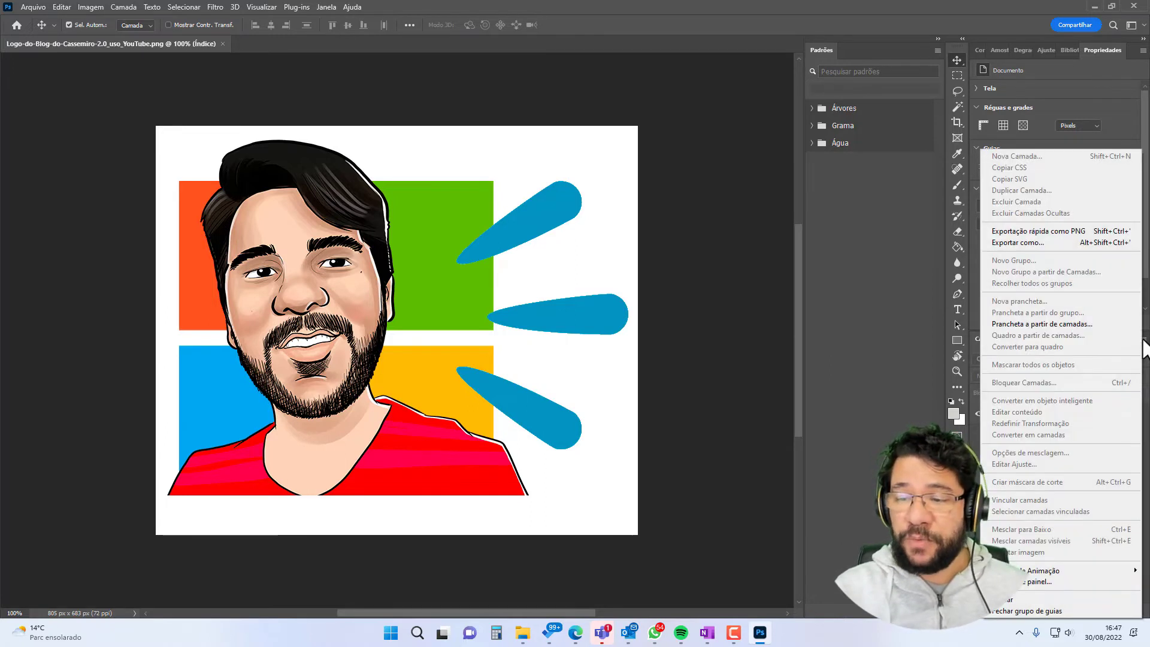
left_click(1043, 599)
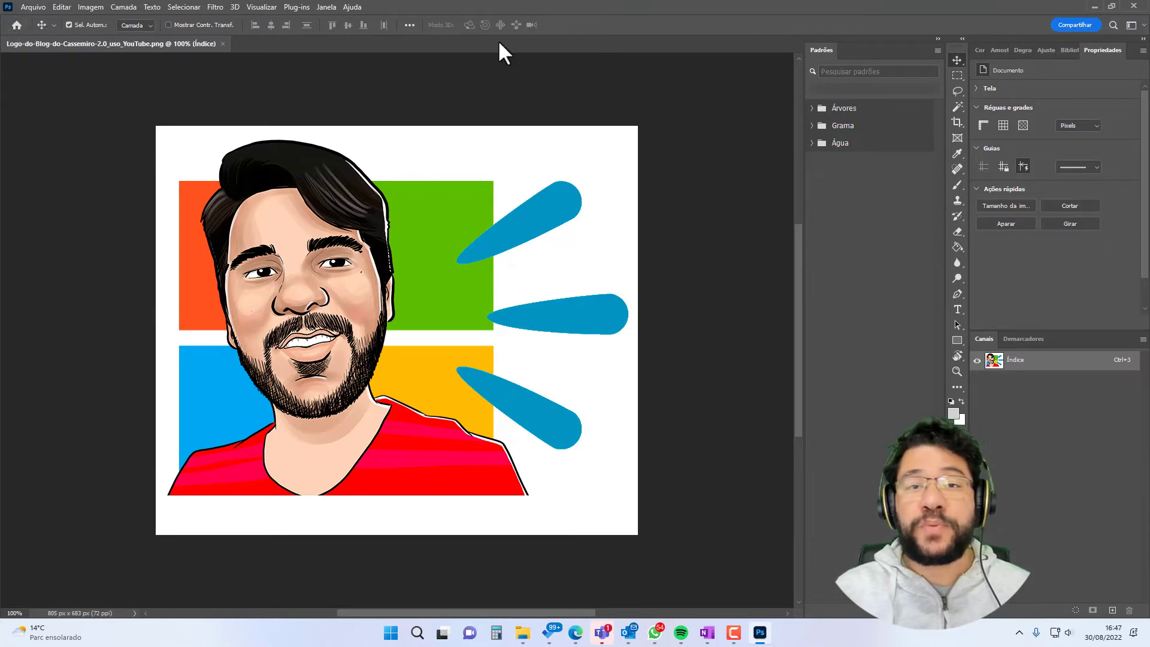
left_click(1143, 25)
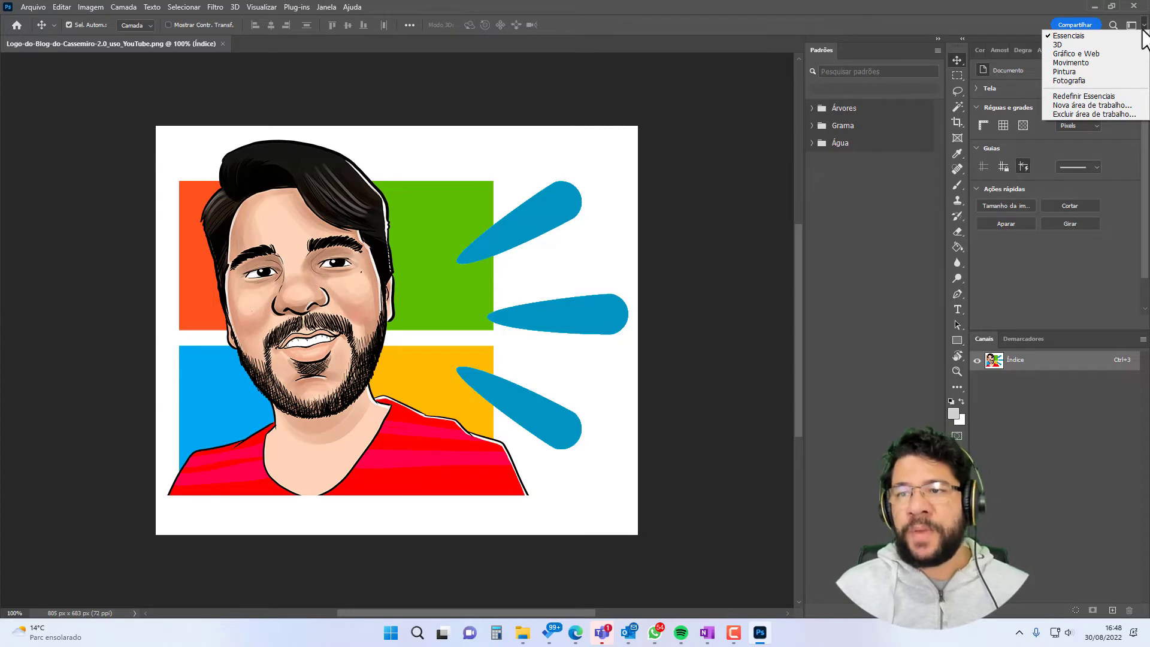
Try the 3D and Gráfico e Web workspaces, settling on Movimento
left_click(1073, 44)
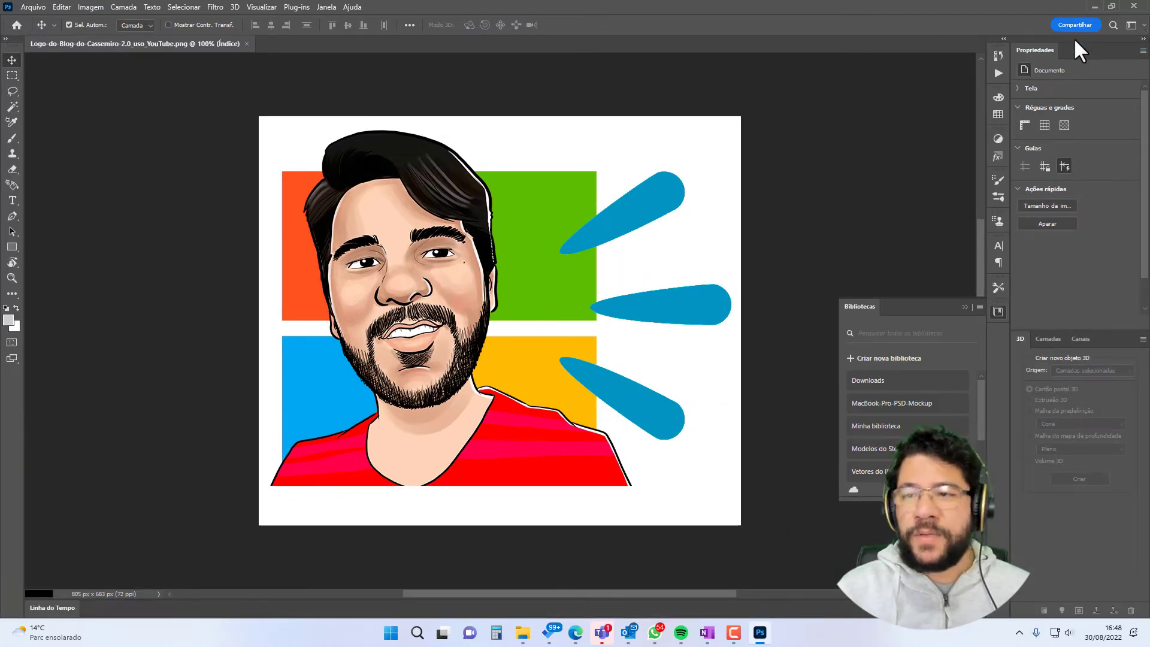
left_click(1142, 25)
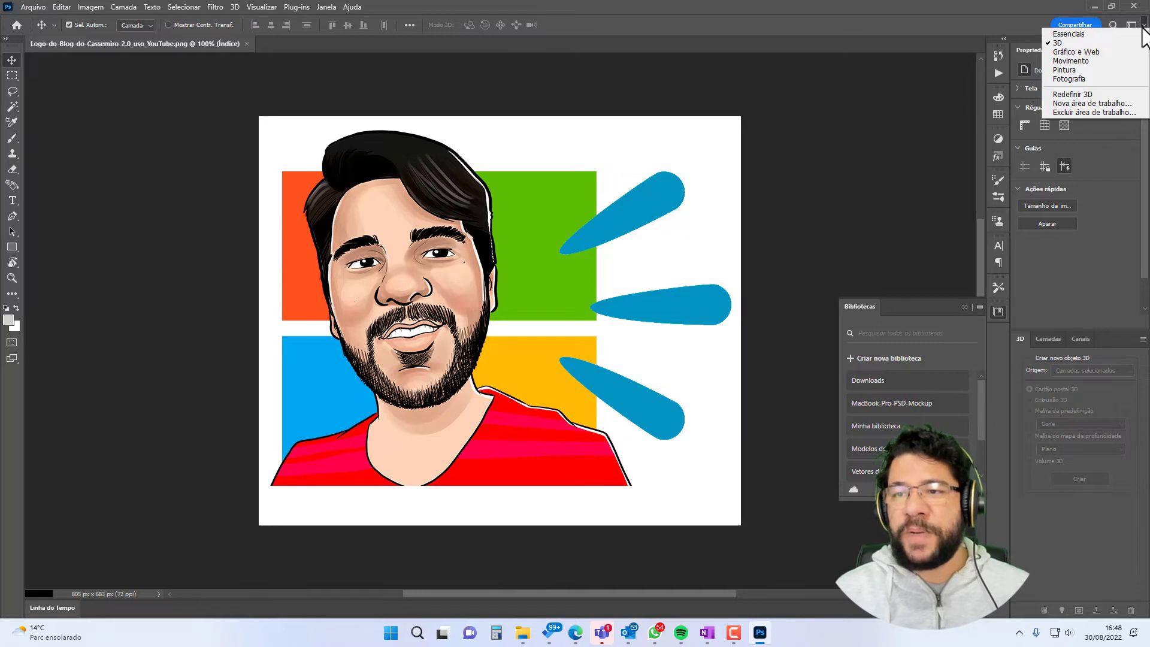
left_click(1116, 43)
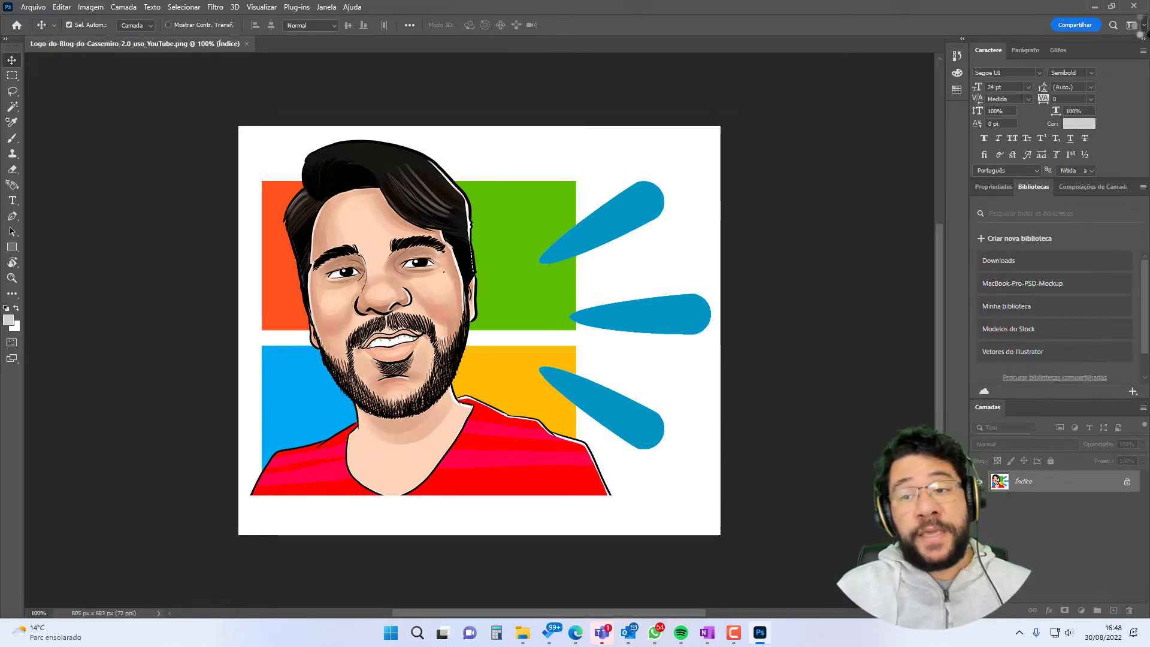
left_click(1142, 25)
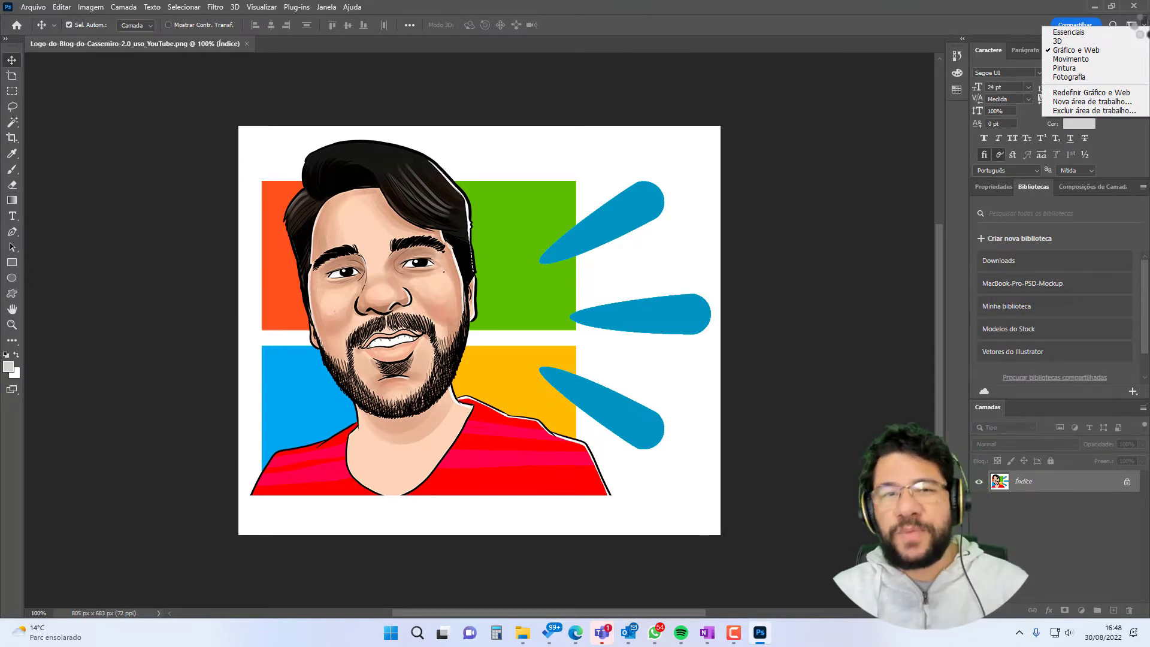
left_click(1087, 59)
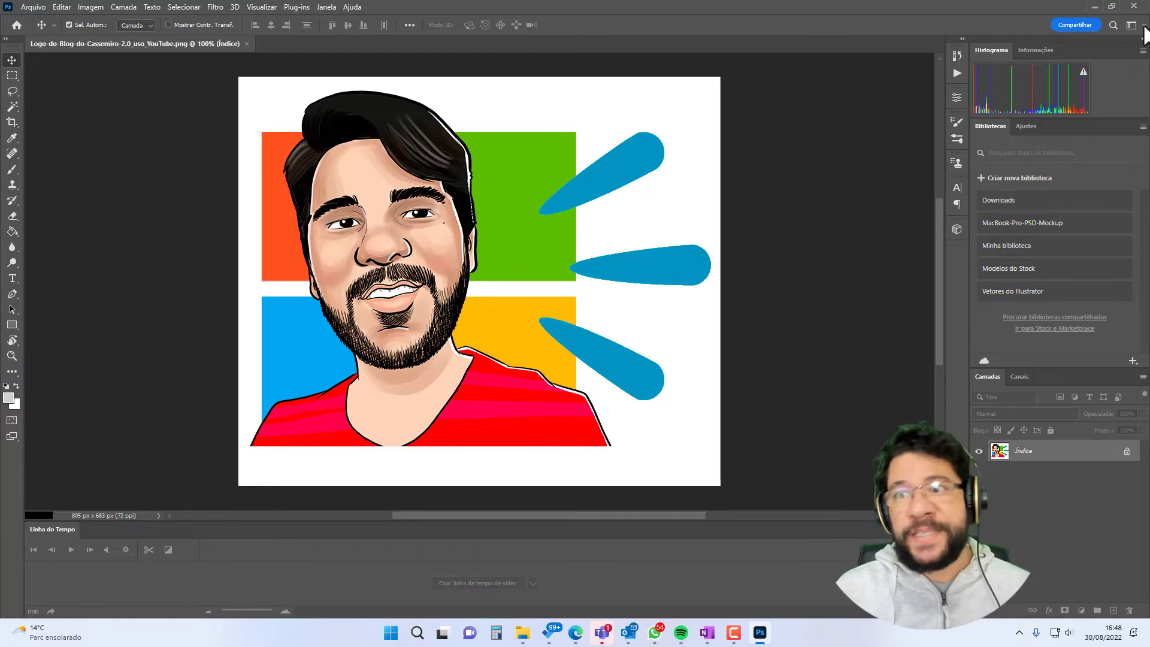
left_click(1144, 29)
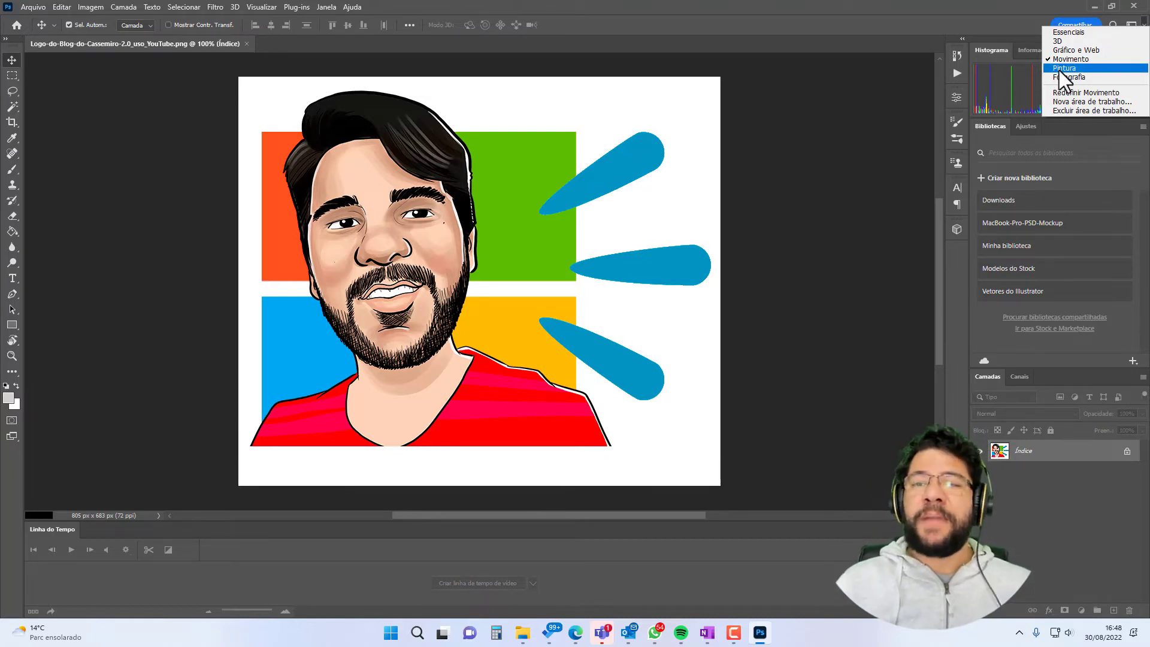
Switch to the Pintura workspace and open the Brush Settings panel with F5
left_click(1059, 69)
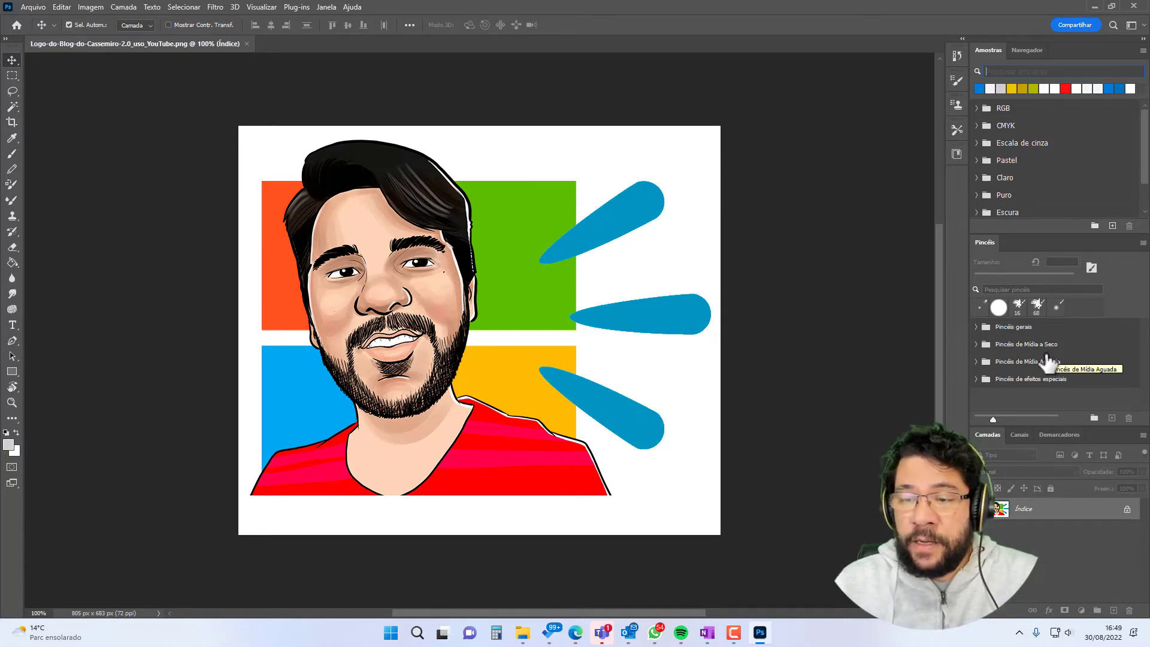
key("b")
key("v")
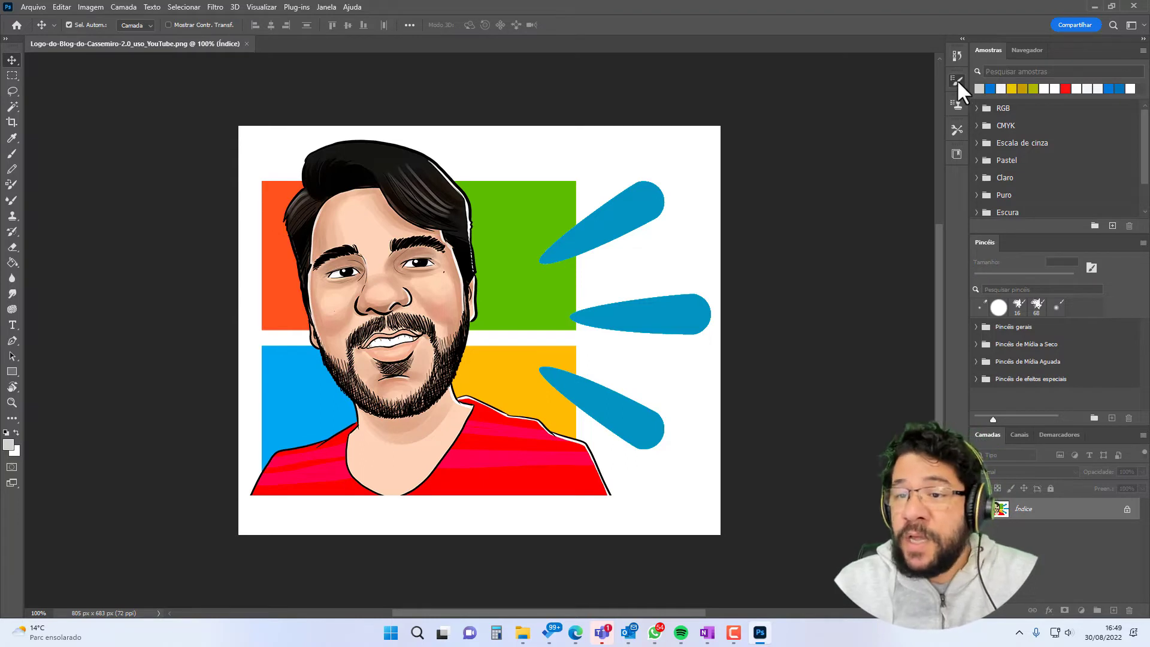
key("F5")
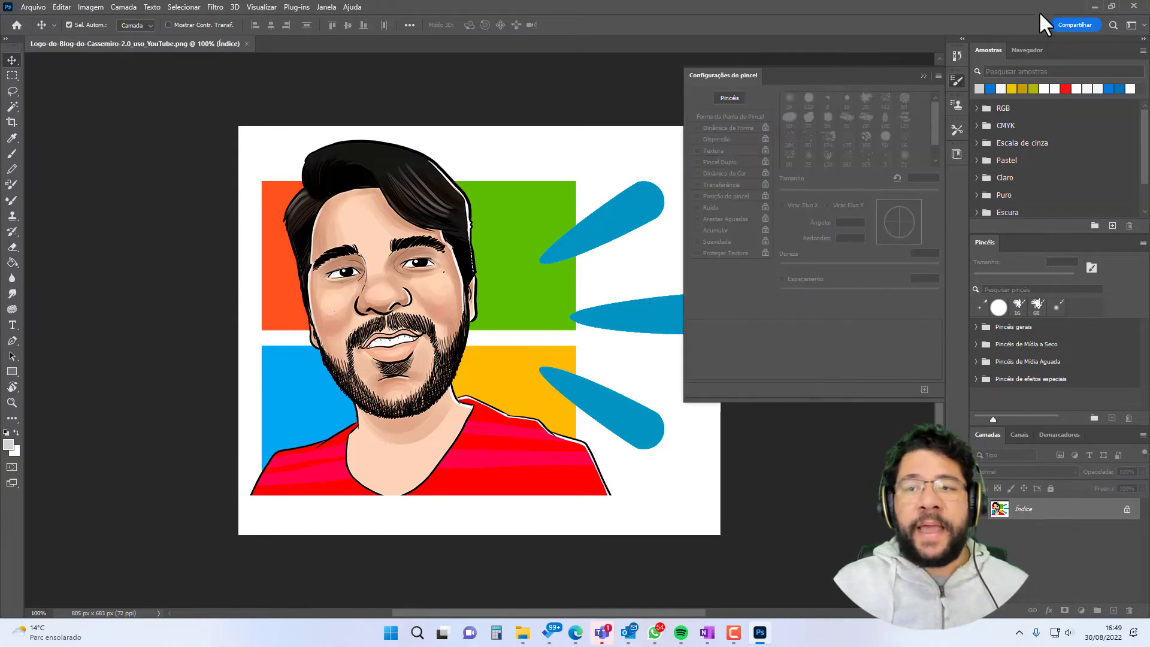
Open the Bibliotecas and Histórico panels from the side icon strip
left_click(956, 106)
left_click(956, 129)
left_click(955, 153)
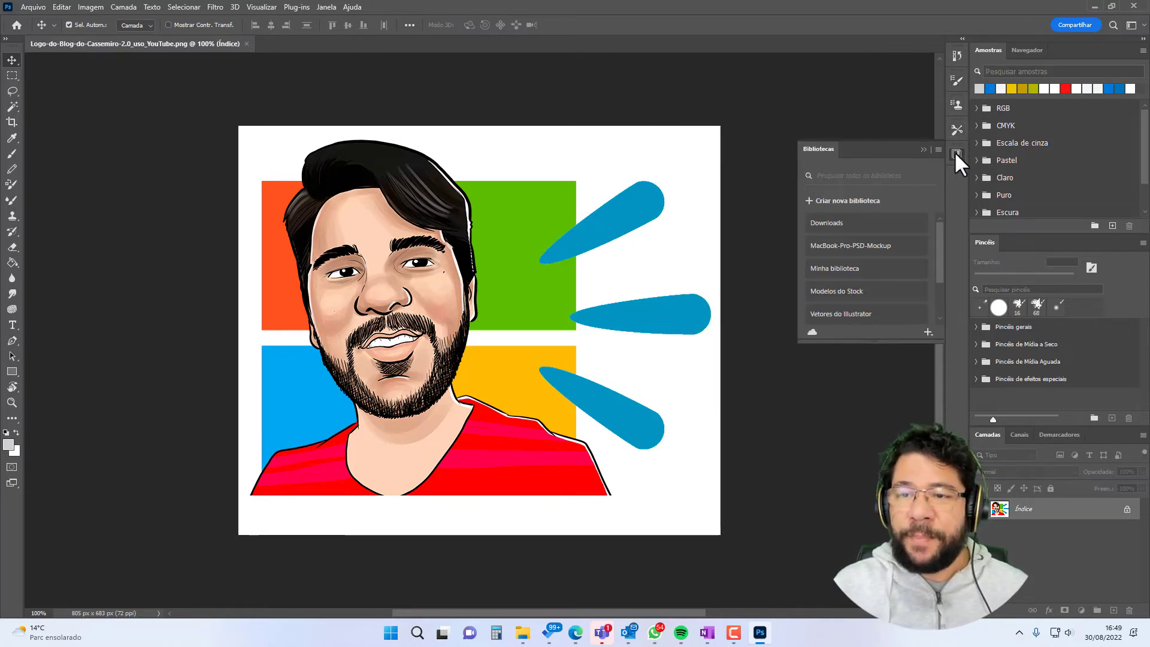
left_click(956, 55)
left_click(1143, 27)
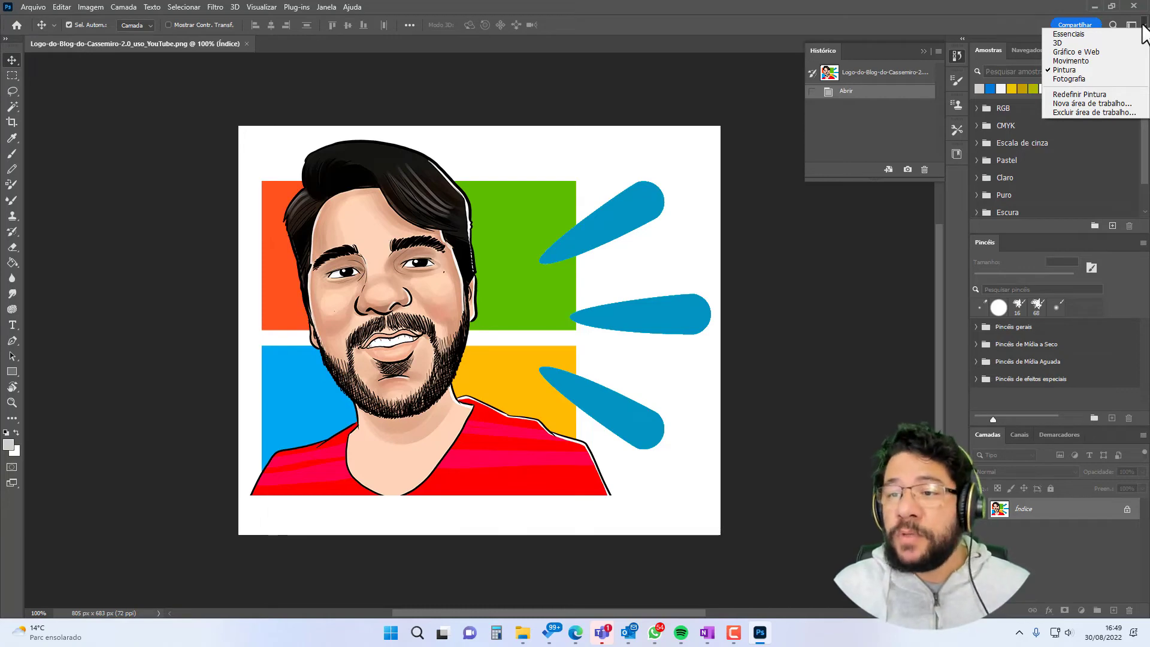
Switch the workspace to Fotografia, then back to Essenciais
left_click(1073, 79)
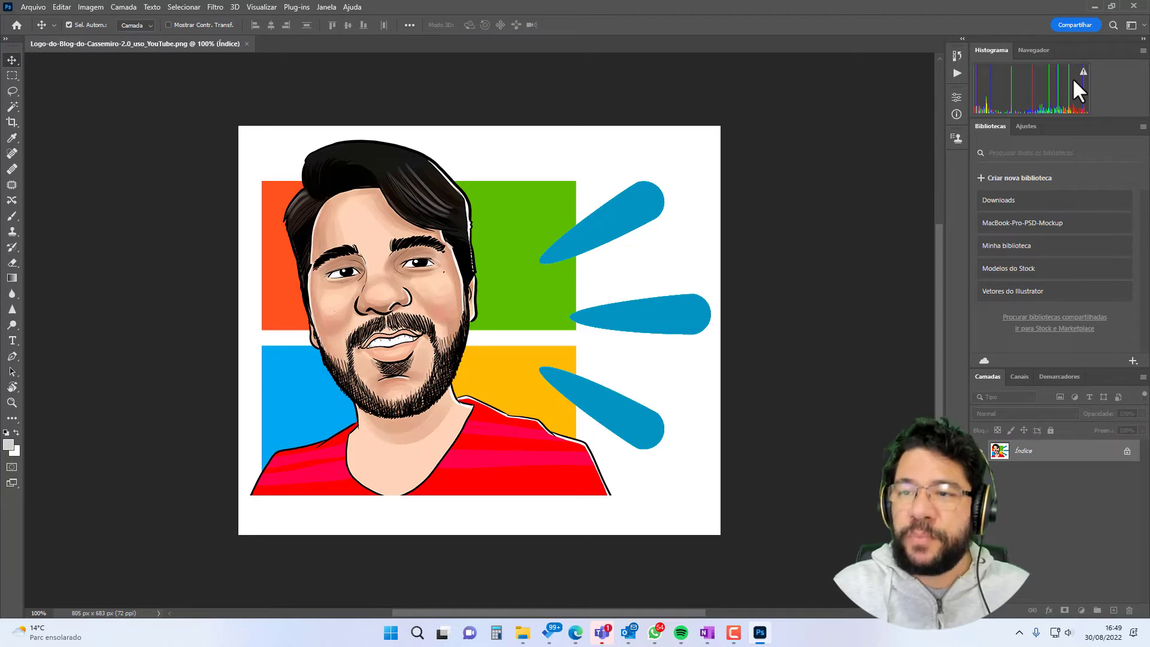
left_click(1143, 25)
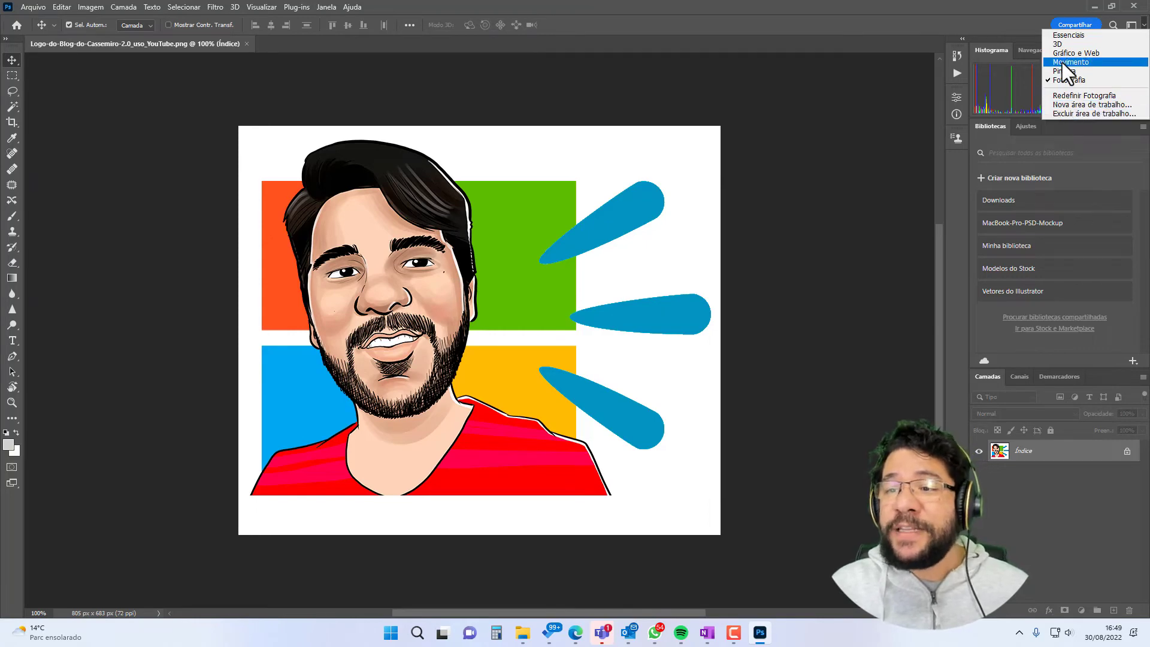
left_click(1061, 36)
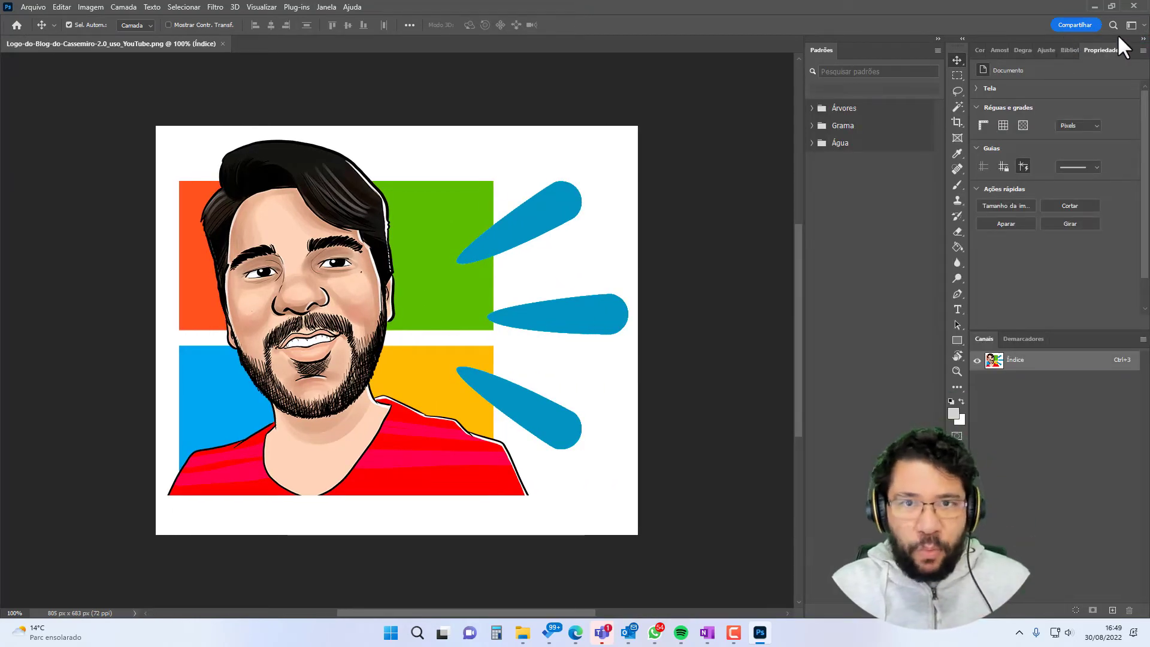
Choose Redefinir Essenciais to restore the default Essenciais panel layout
left_click(1135, 25)
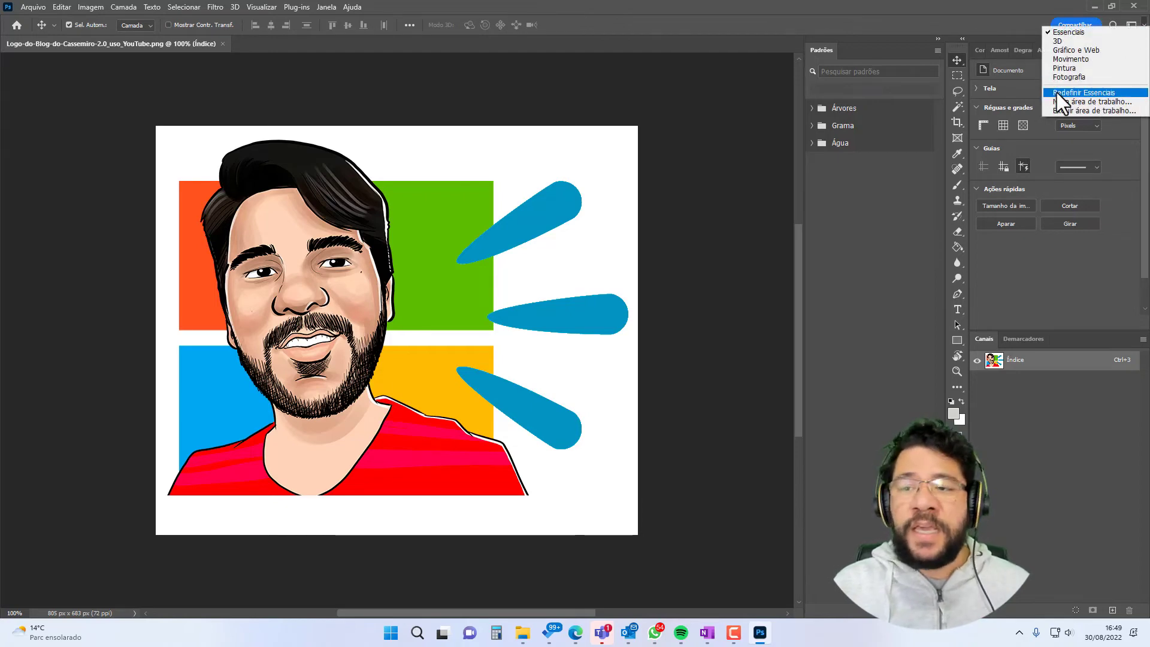
left_click(1073, 92)
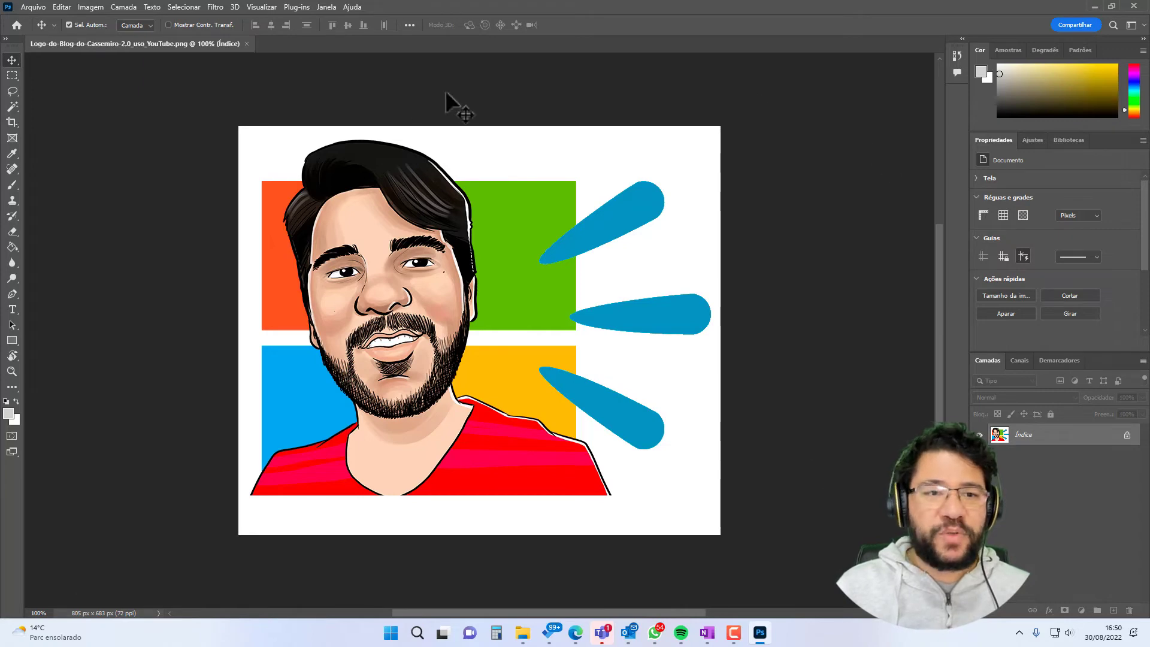
Try the Preto, Cinza-escuro, Cinza médio and Cinza Claro pasteboard colours
right_click(773, 123)
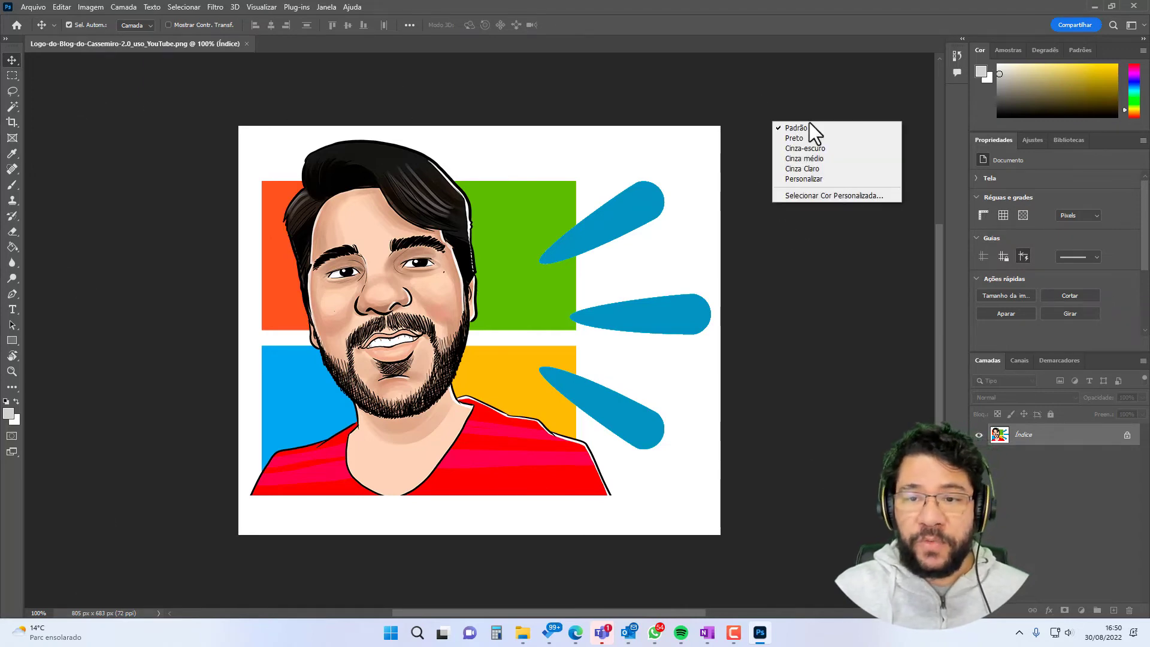
left_click(798, 138)
right_click(821, 150)
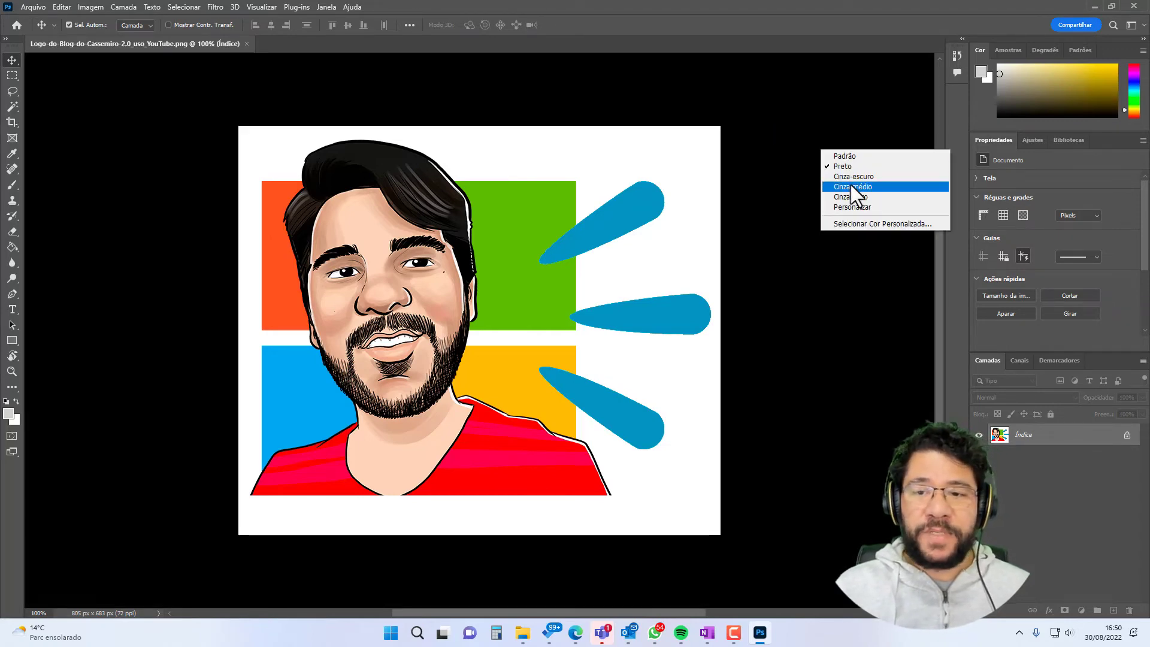
left_click(846, 176)
right_click(825, 154)
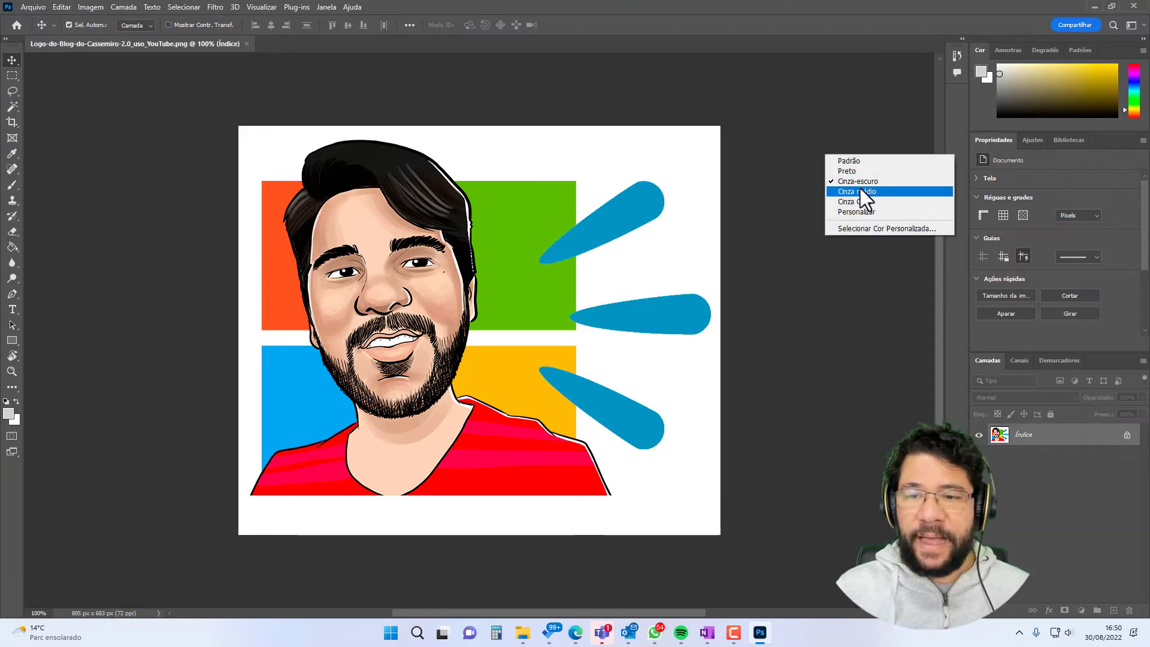
left_click(863, 188)
right_click(811, 183)
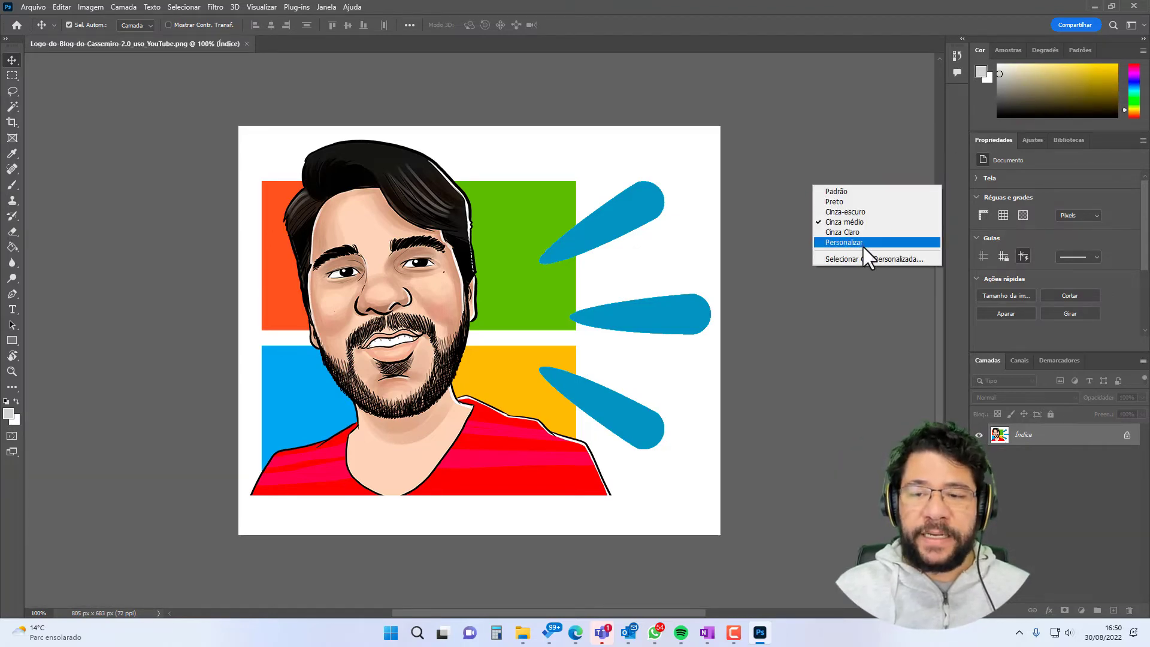
left_click(845, 233)
Set a custom dark green pasteboard colour, hex 3b6c28
right_click(811, 220)
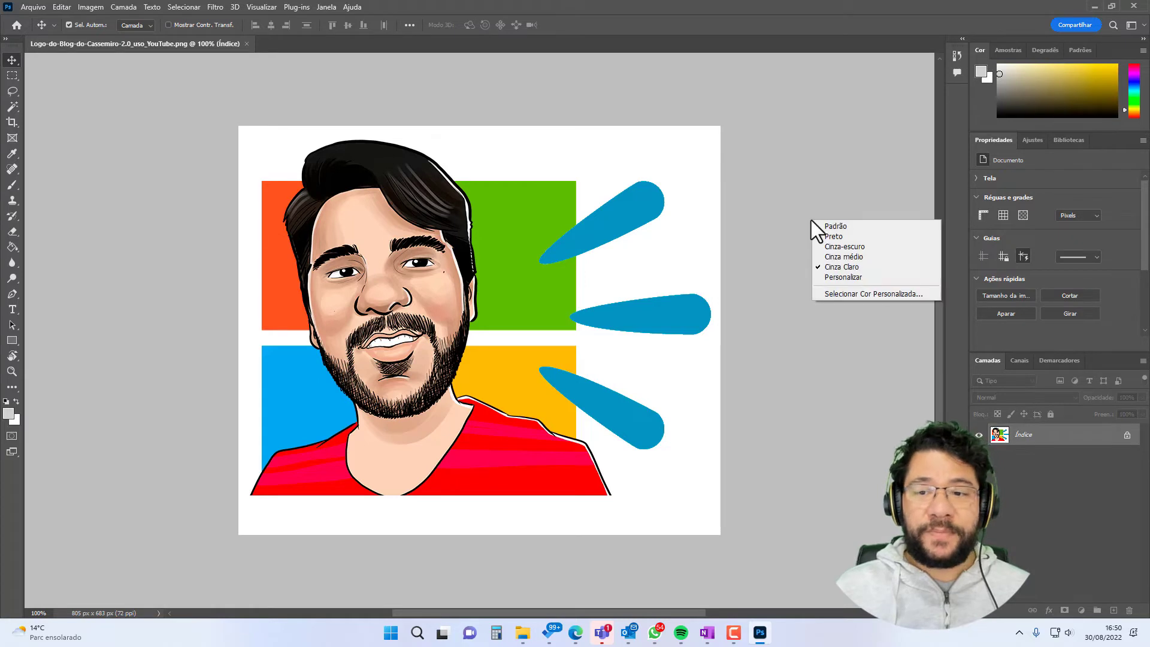
left_click(831, 279)
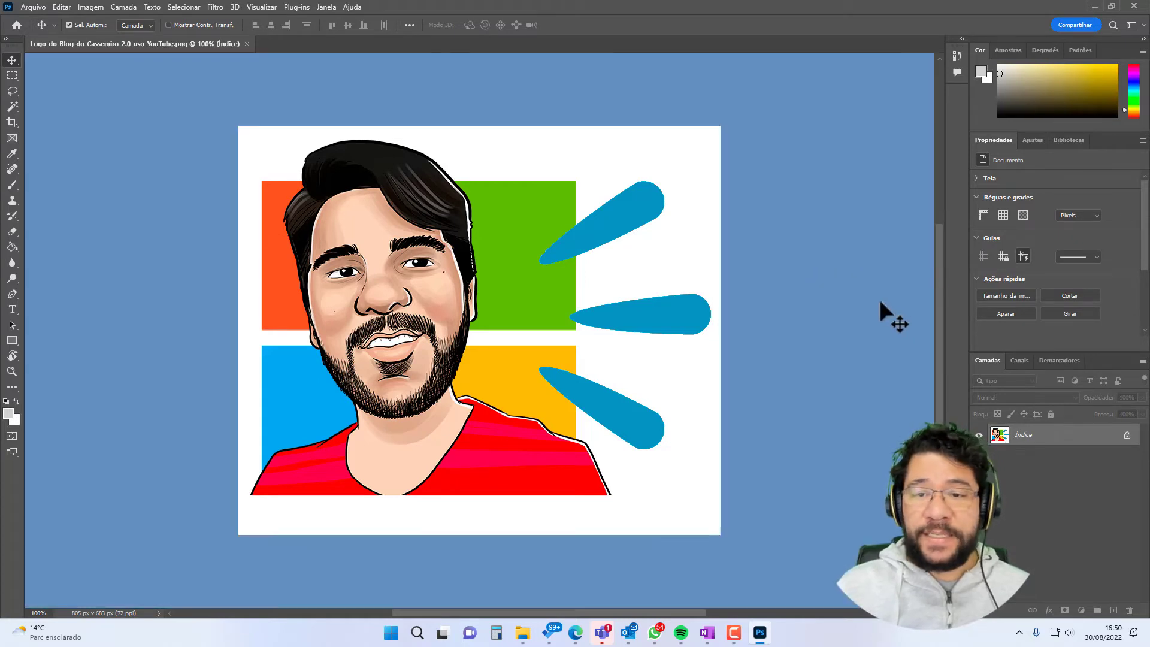
right_click(805, 150)
left_click(844, 217)
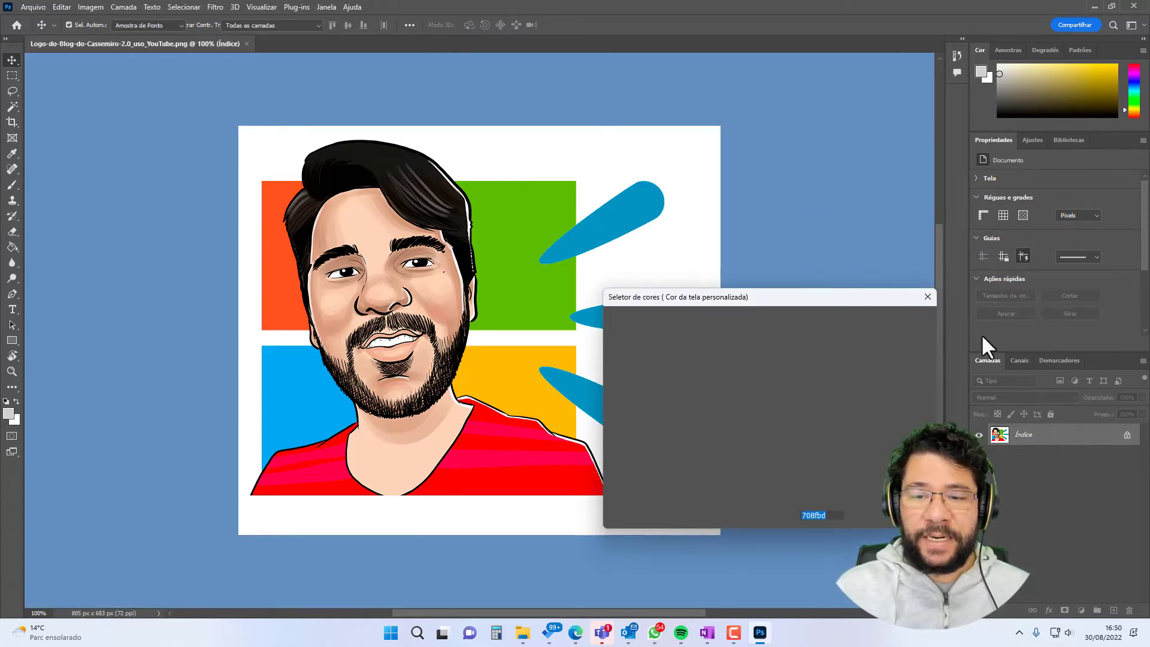
left_click_drag(805, 298, 685, 190)
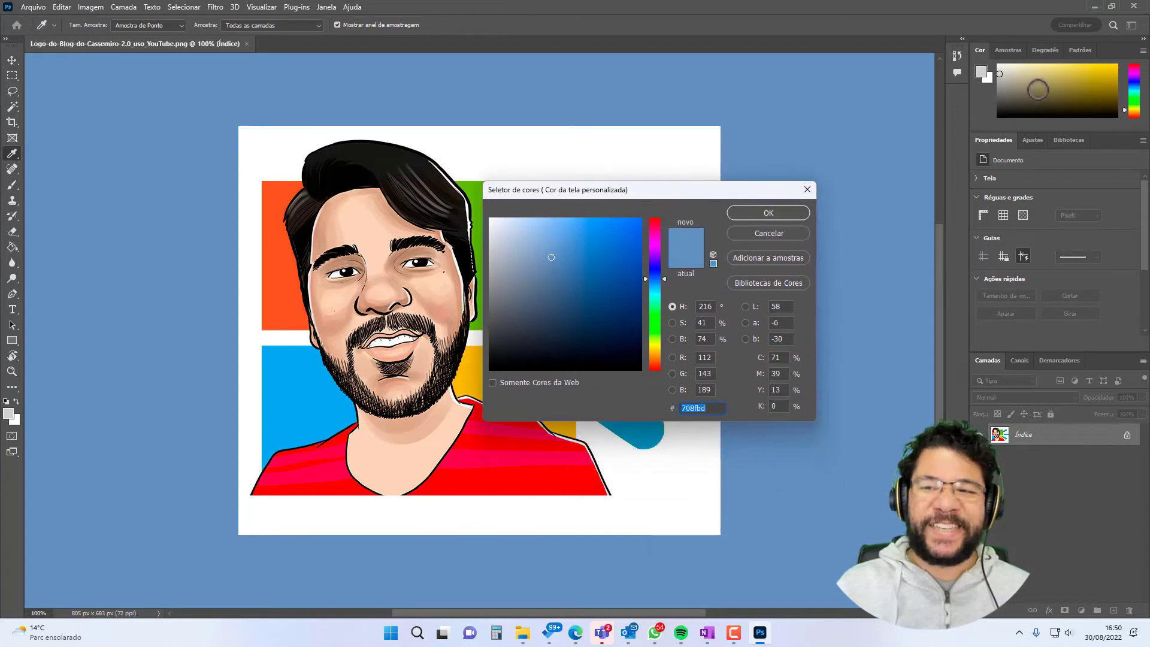
left_click_drag(656, 303, 653, 327)
left_click(585, 306)
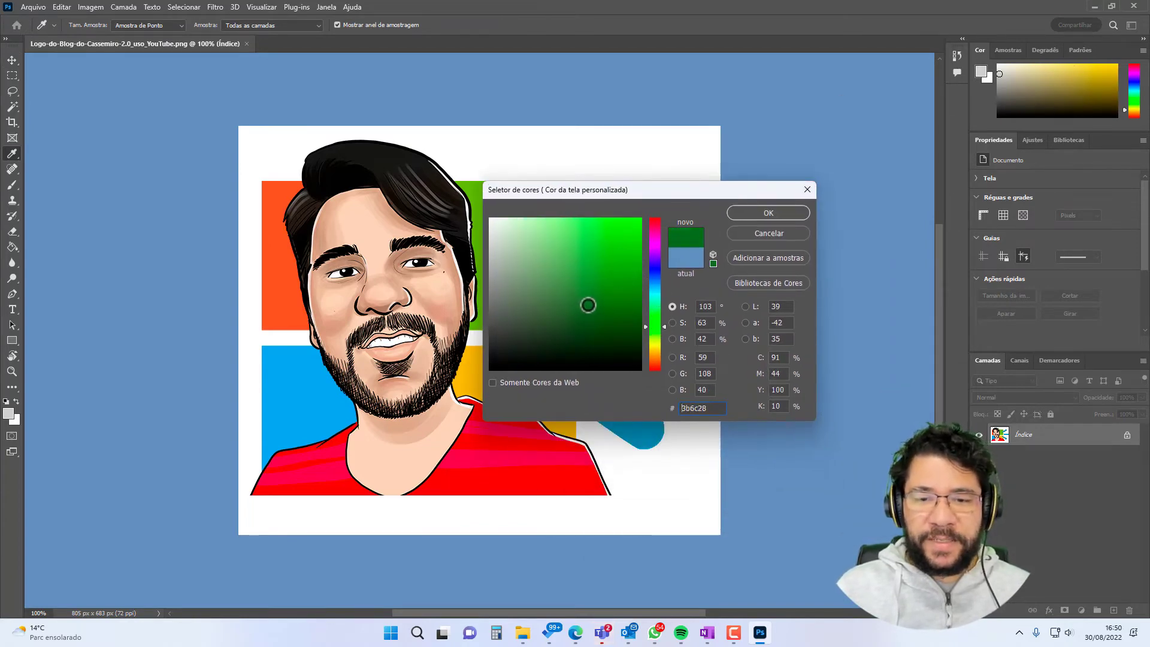
key("Return")
key("v")
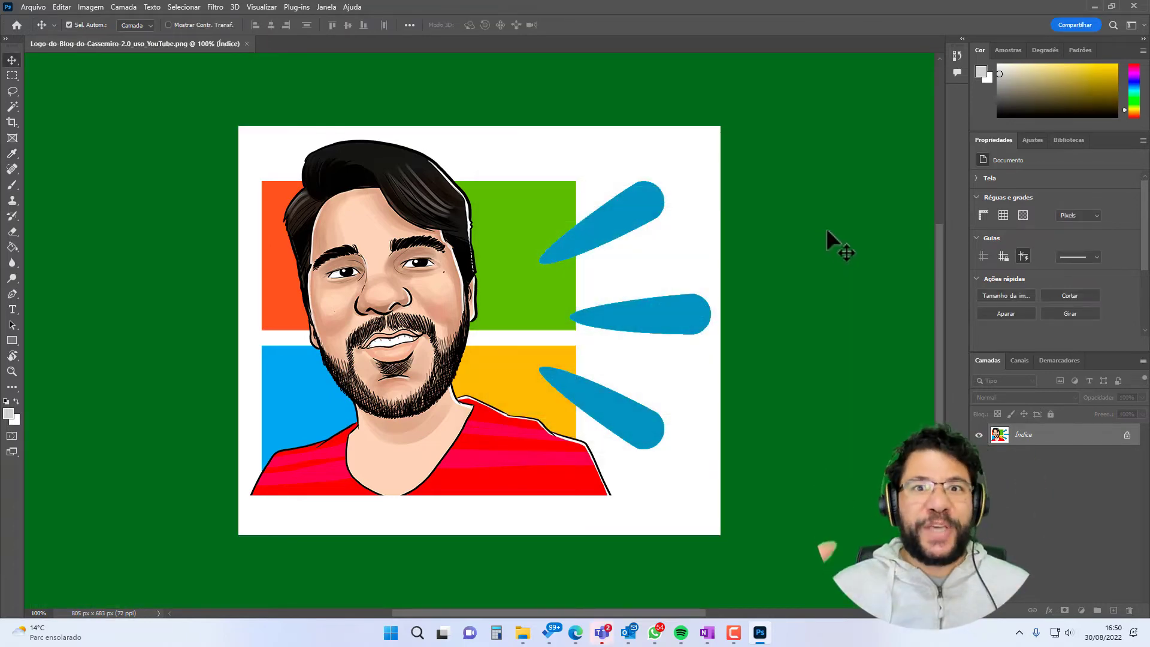
Restore the default pasteboard colour and open the Editar menu to reach Preferências
right_click(794, 188)
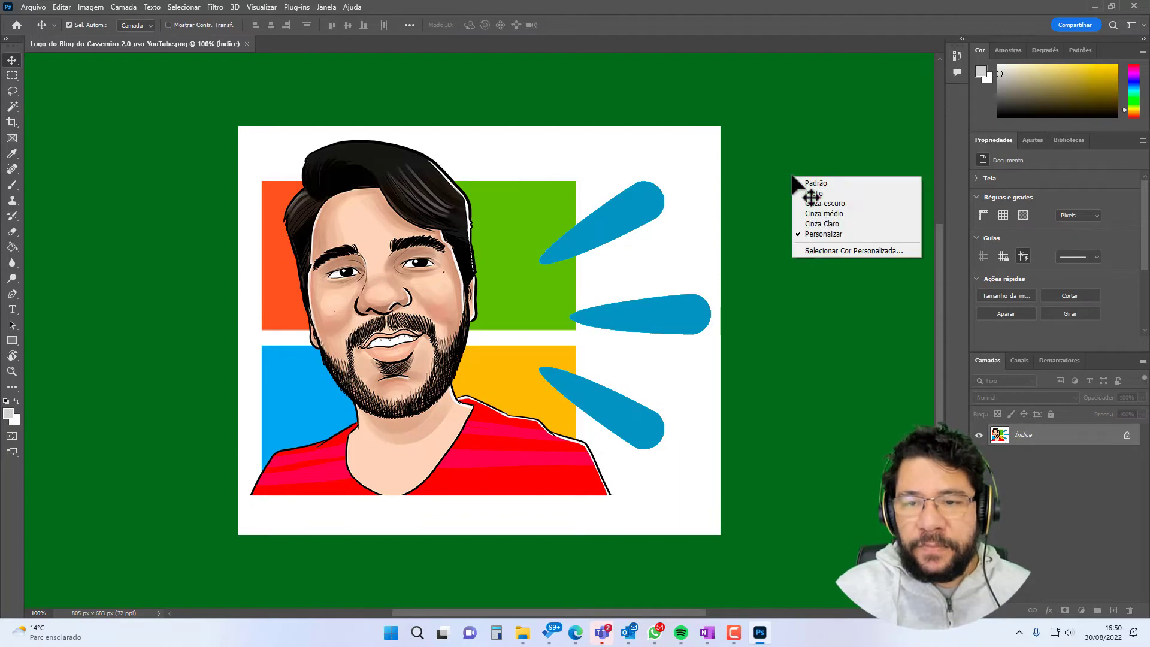
left_click(820, 183)
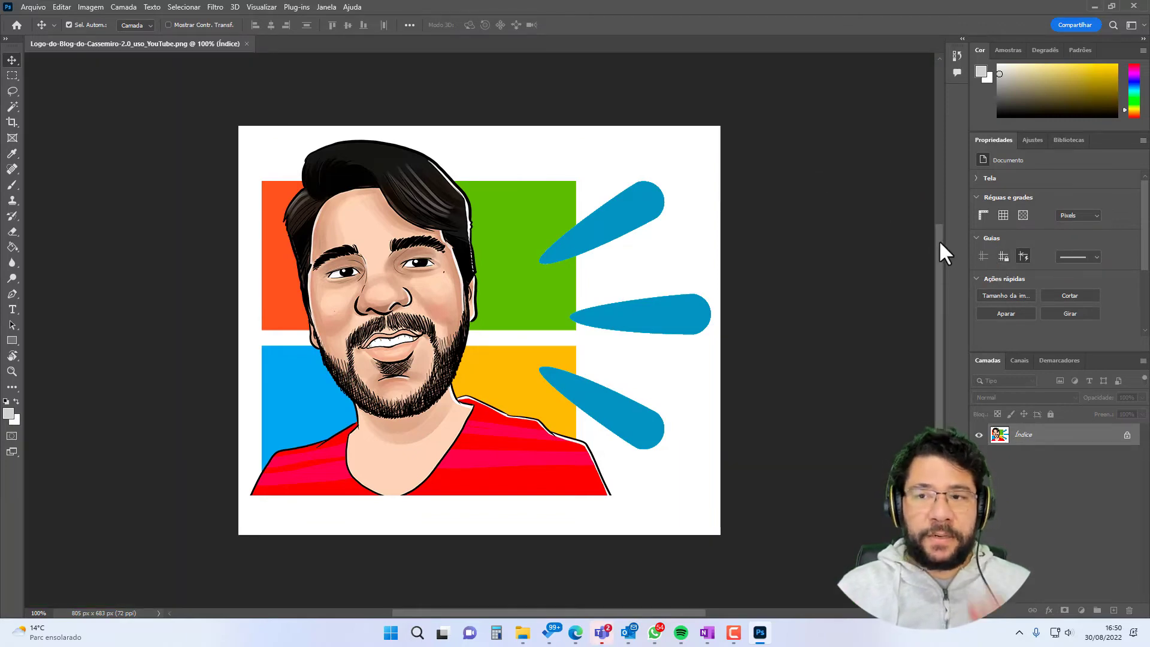
mouse_move(939, 240)
left_mouse_down()
mouse_move(939, 219)
mouse_move(937, 242)
left_mouse_up()
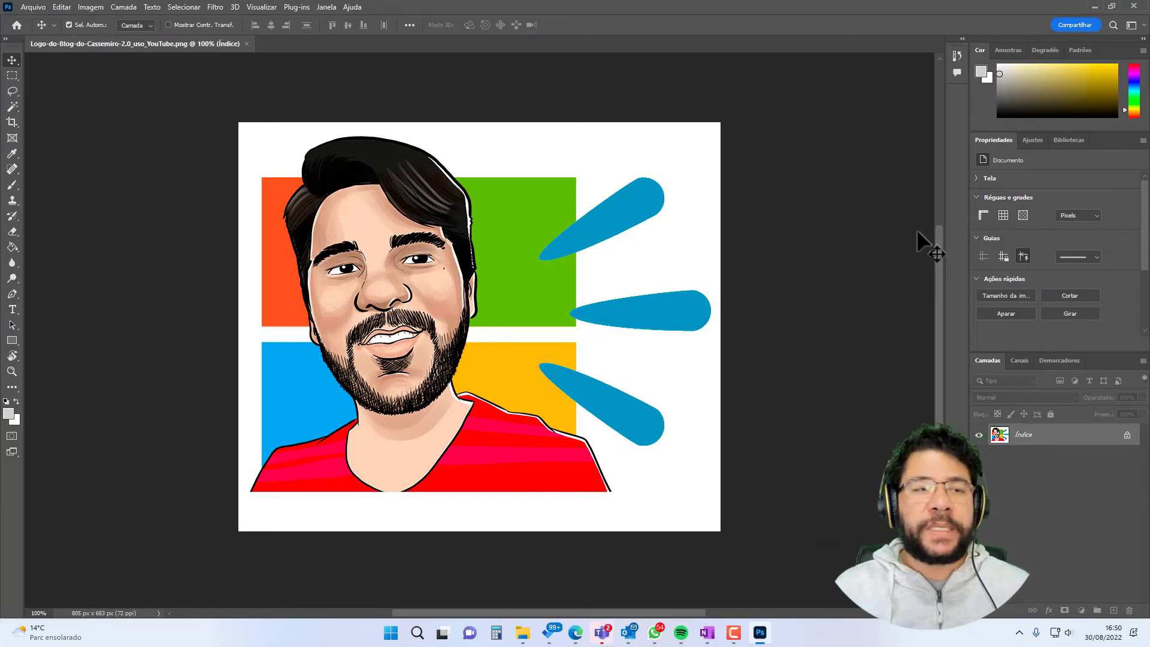
left_click(62, 8)
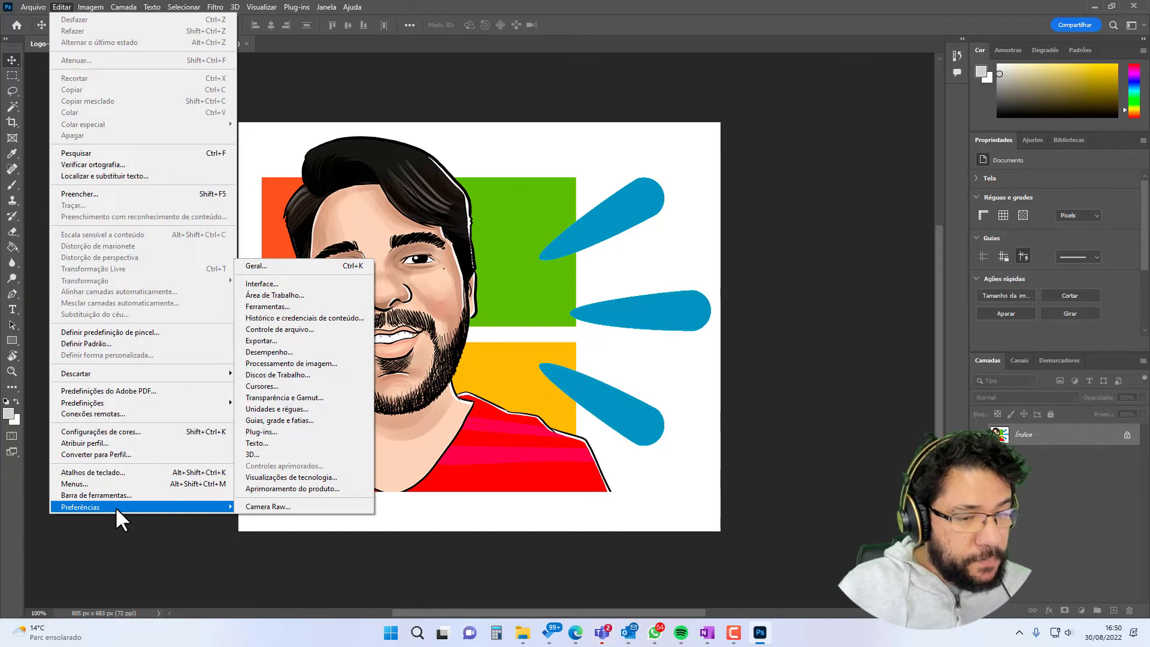
mouse_move(99, 506)
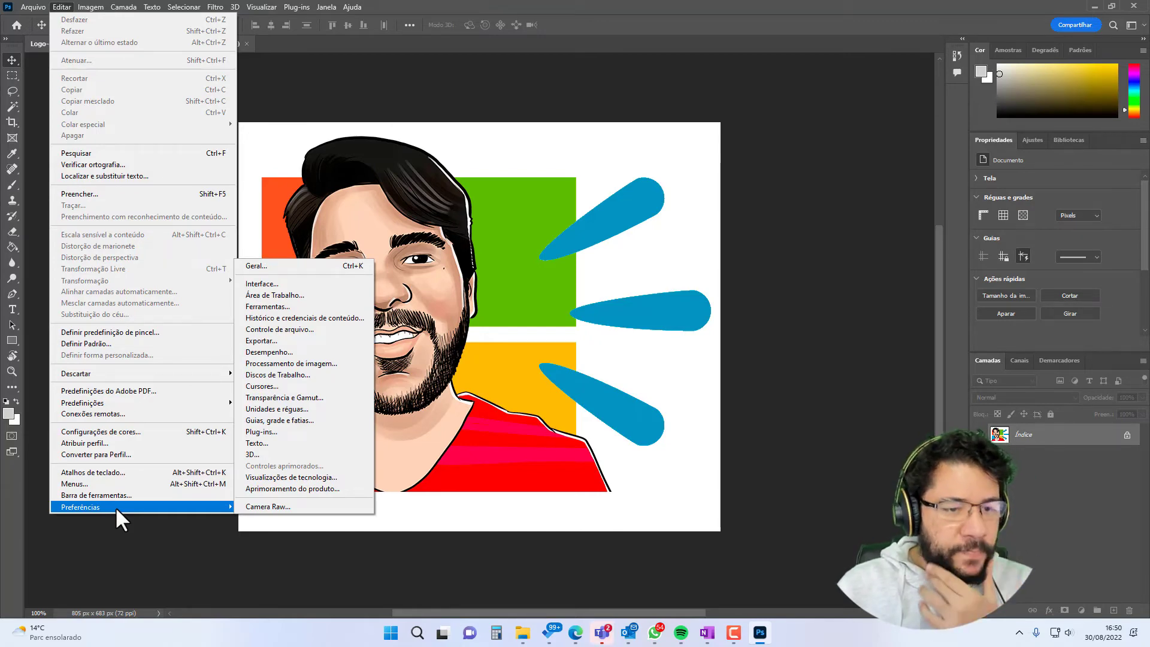
In Preferências > Interface, try each Tema de cores swatch, keep the lightest, and close
left_click(299, 283)
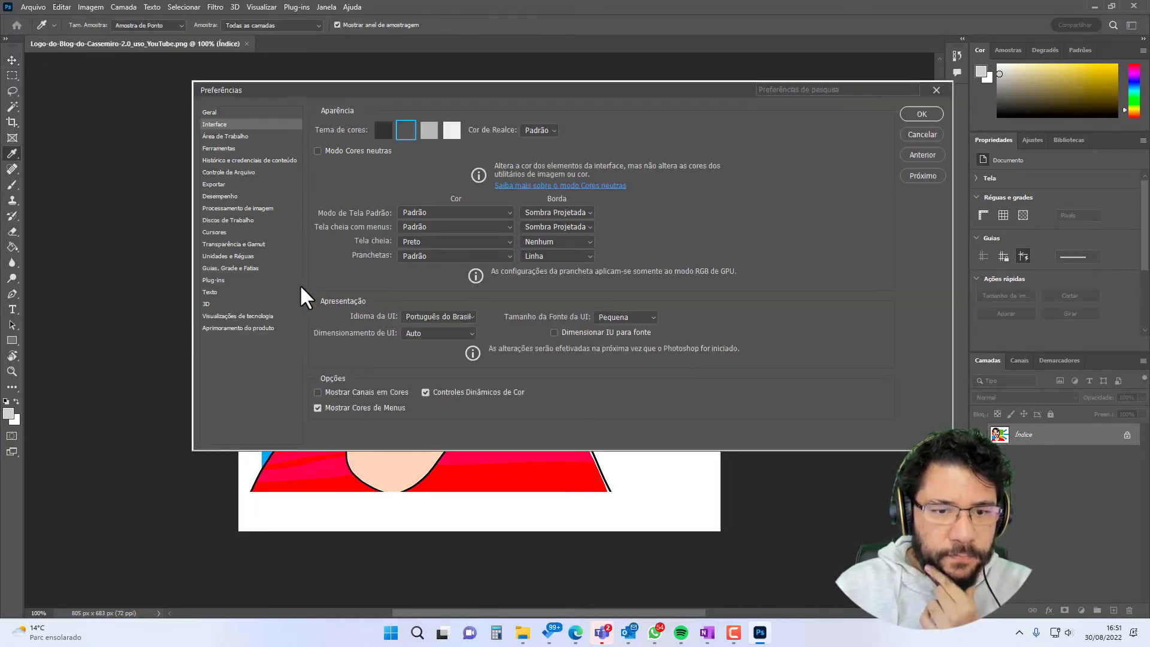
left_click_drag(608, 91, 533, 126)
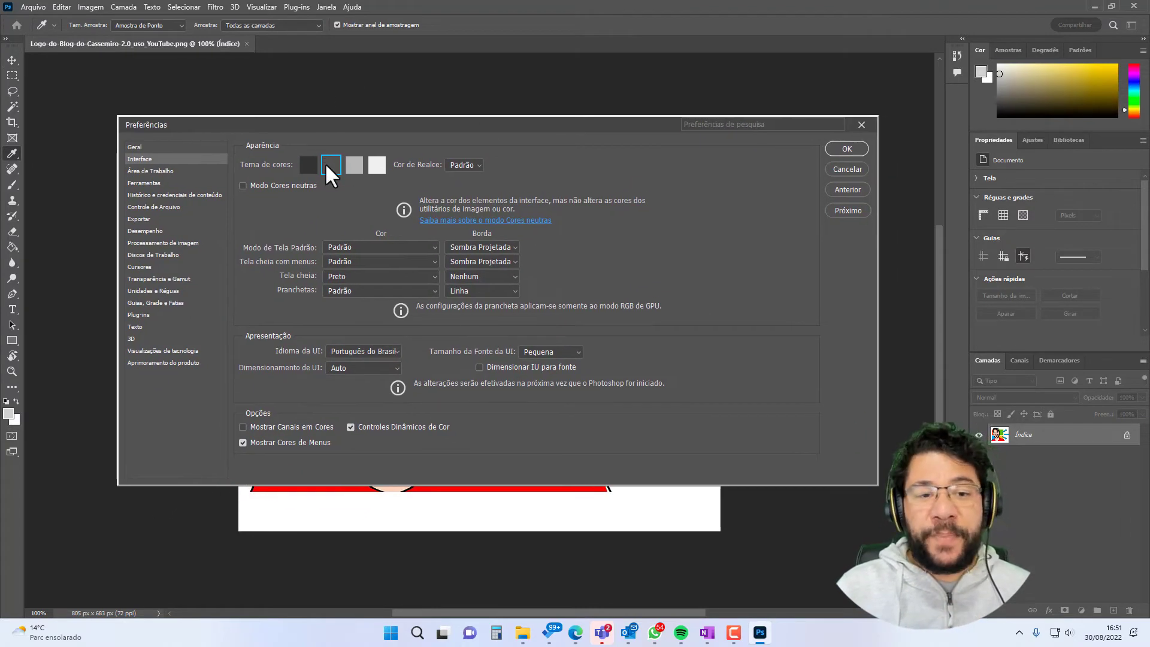
left_click(312, 164)
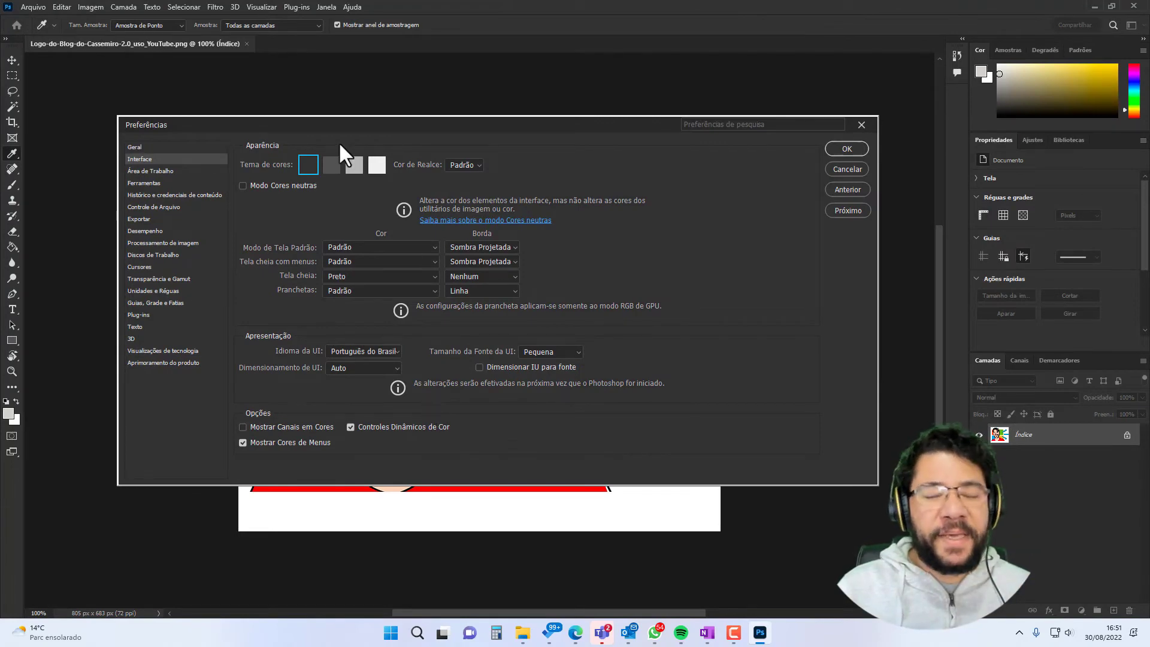
left_click(331, 165)
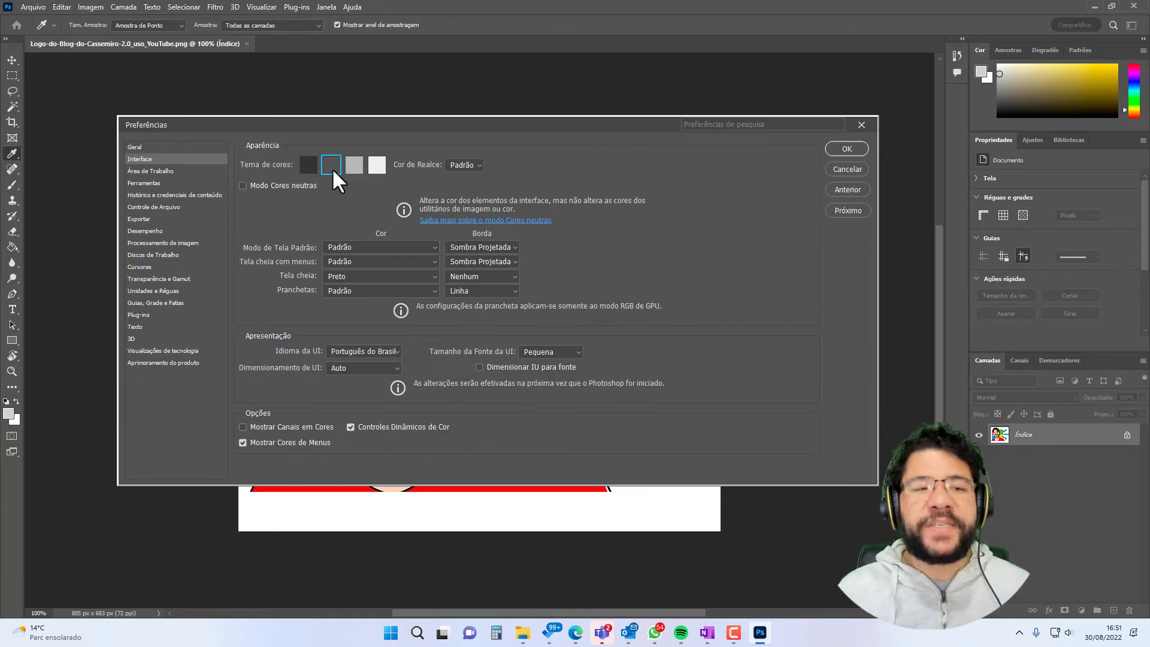
left_click(354, 164)
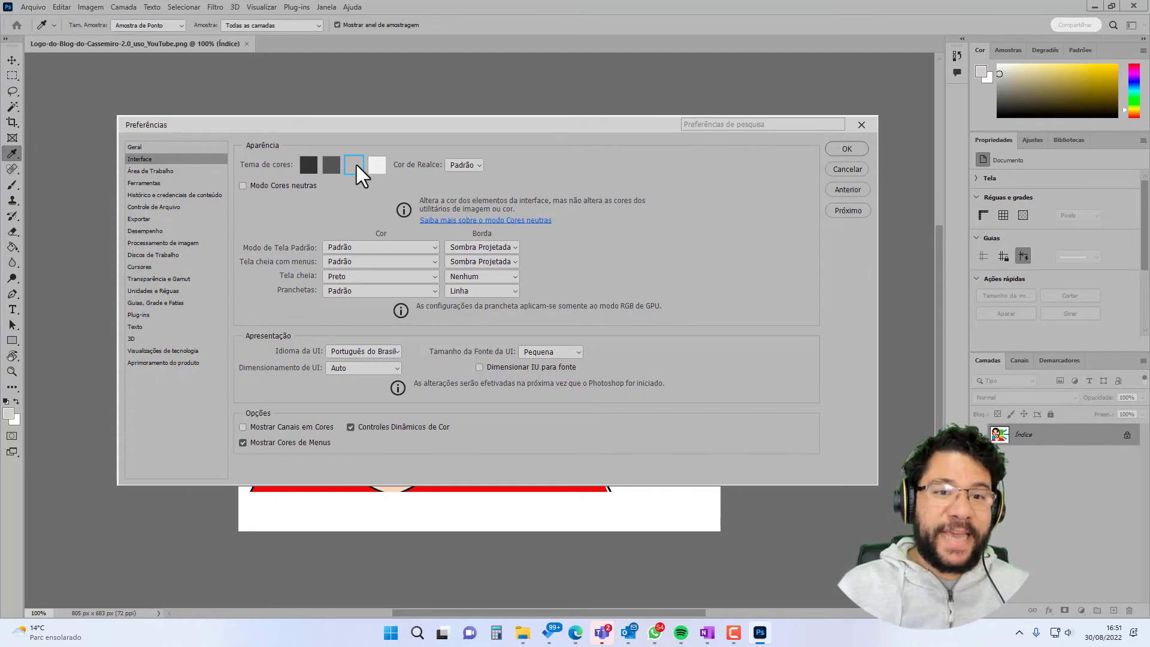
left_click(379, 165)
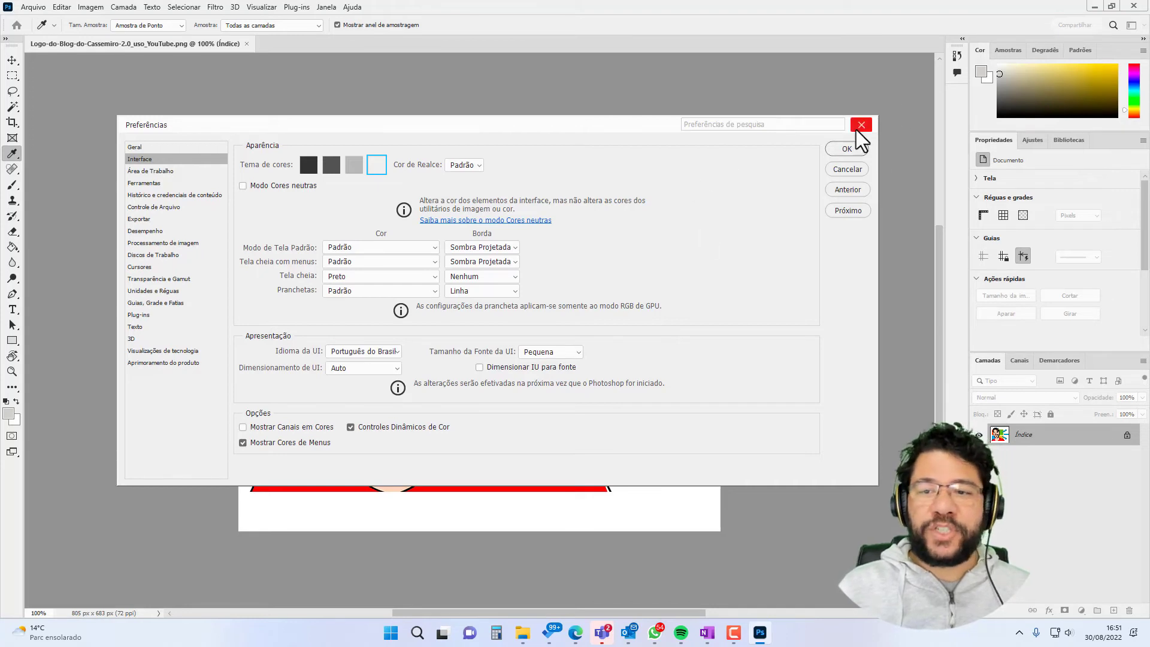
left_click(859, 152)
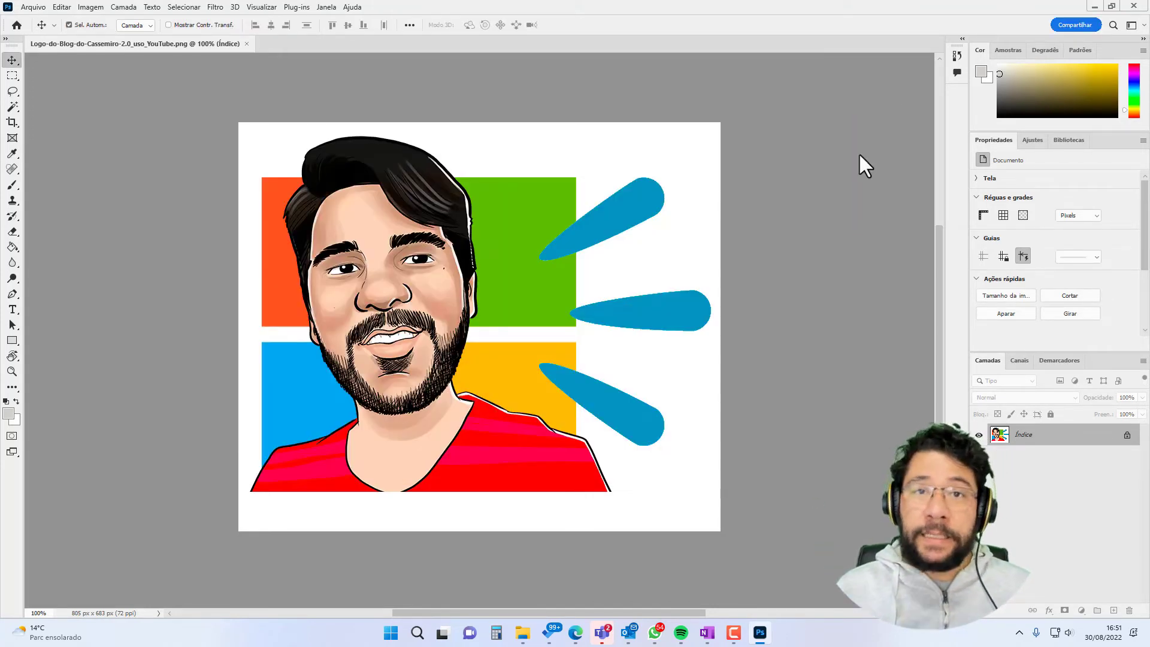
right_click(829, 144)
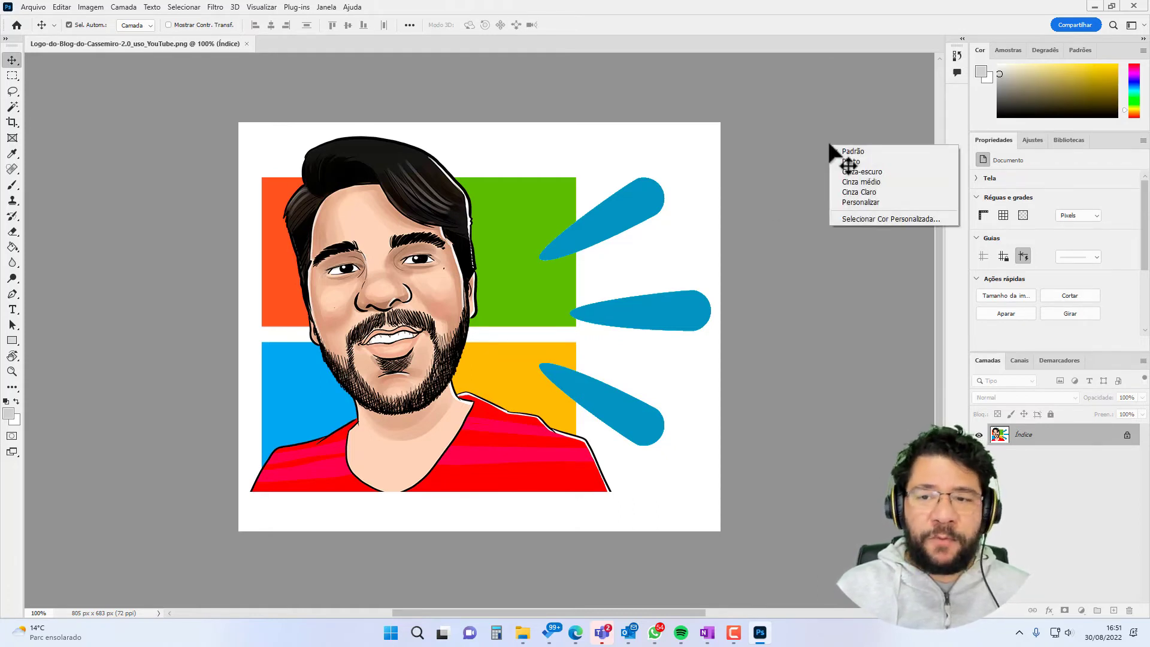
left_click(878, 172)
right_click(830, 185)
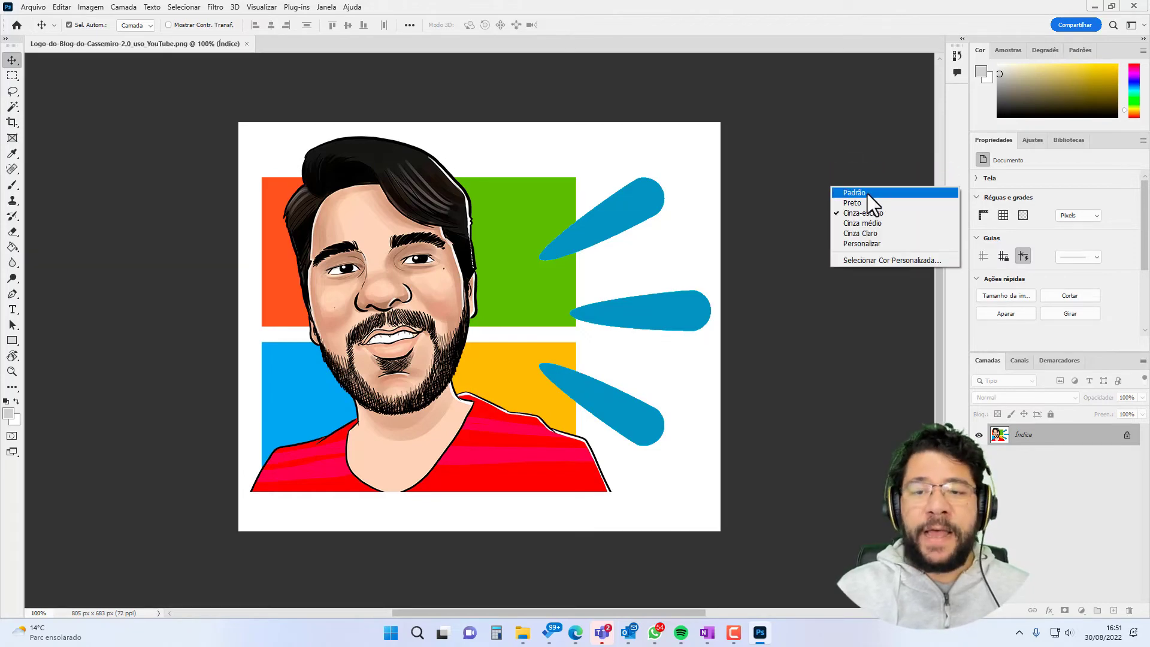
left_click(865, 193)
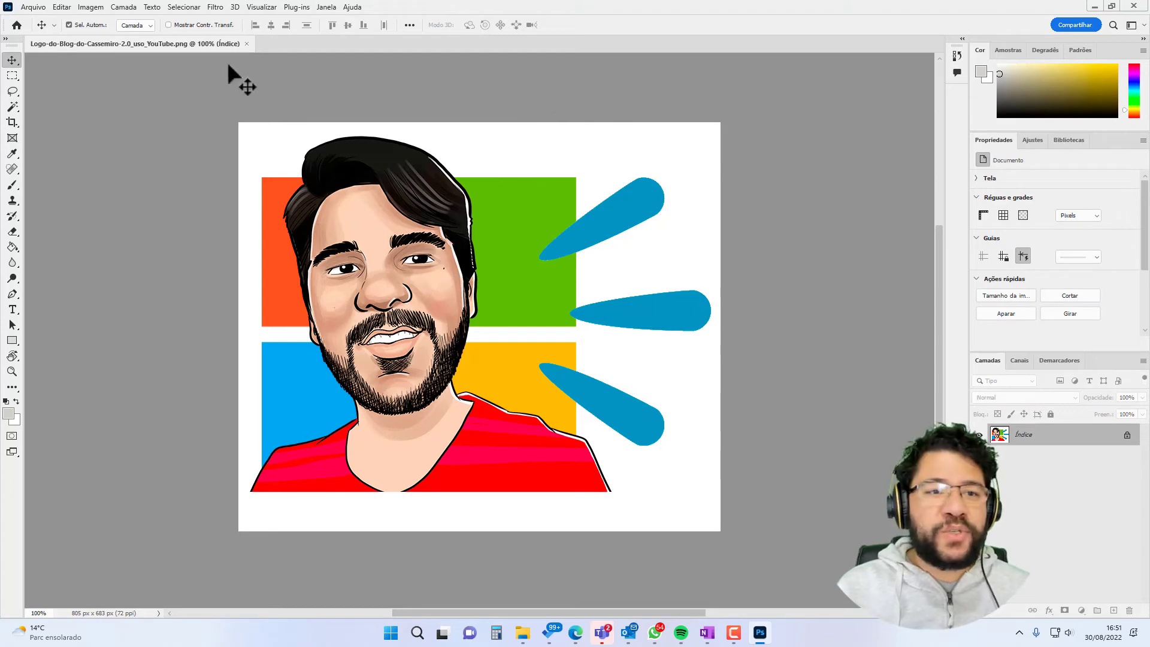
left_click_drag(189, 45, 279, 110)
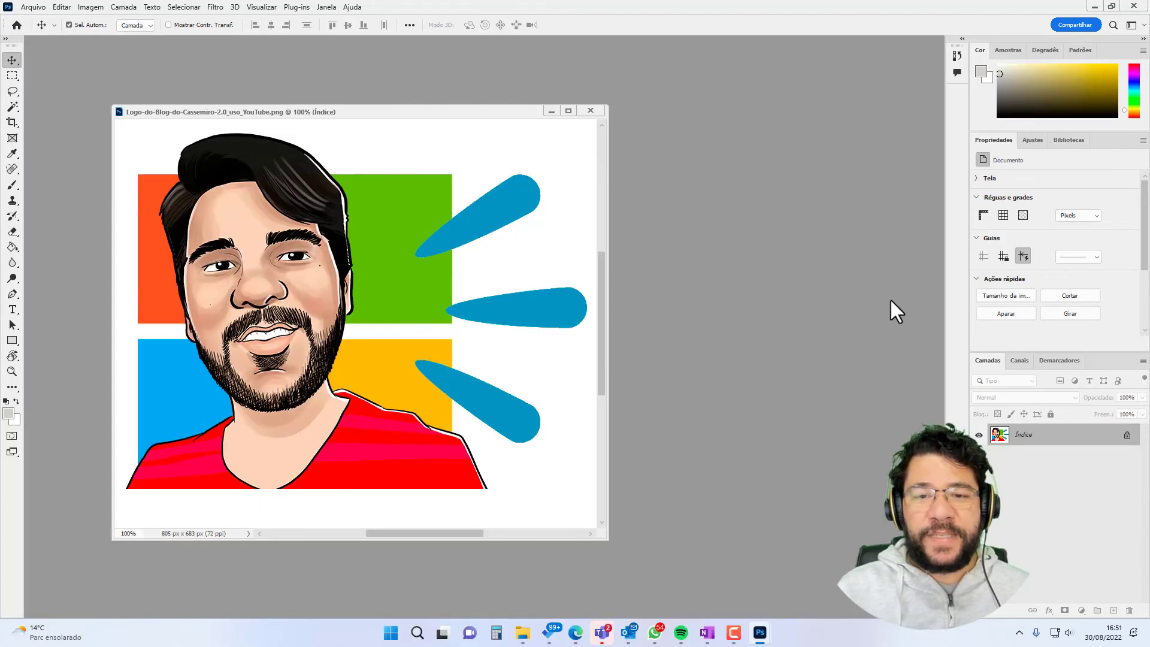
mouse_move(445, 112)
left_mouse_down()
mouse_move(381, 140)
mouse_move(29, 57)
left_mouse_up()
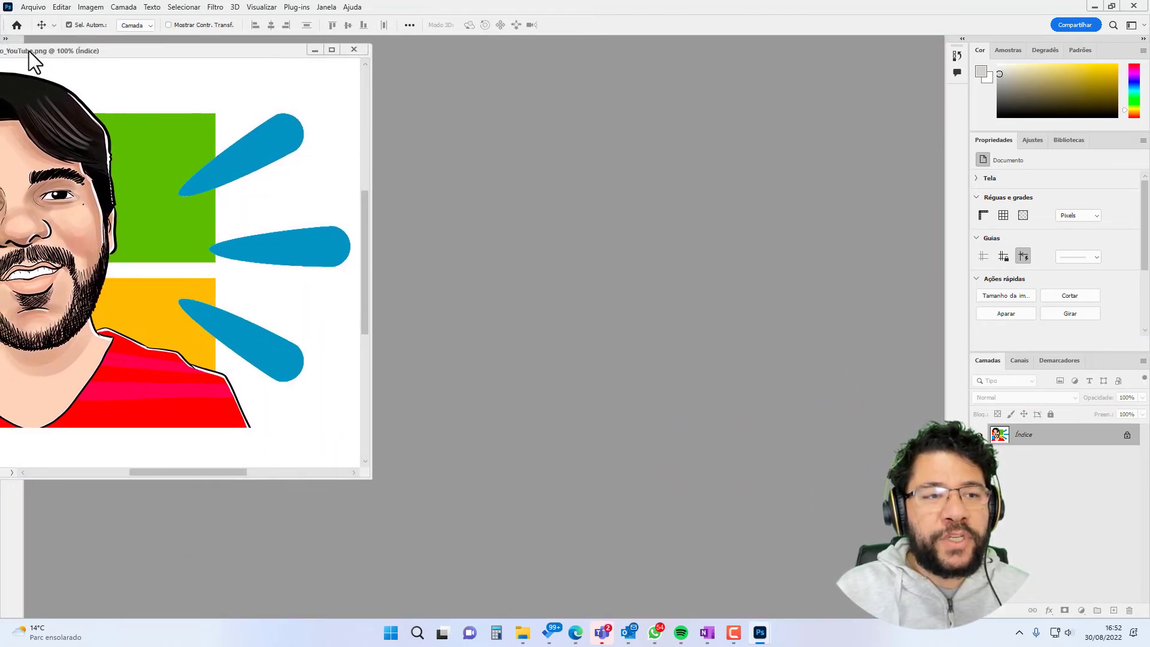
mouse_move(27, 56)
left_mouse_down()
mouse_move(226, 44)
mouse_move(192, 38)
left_mouse_up()
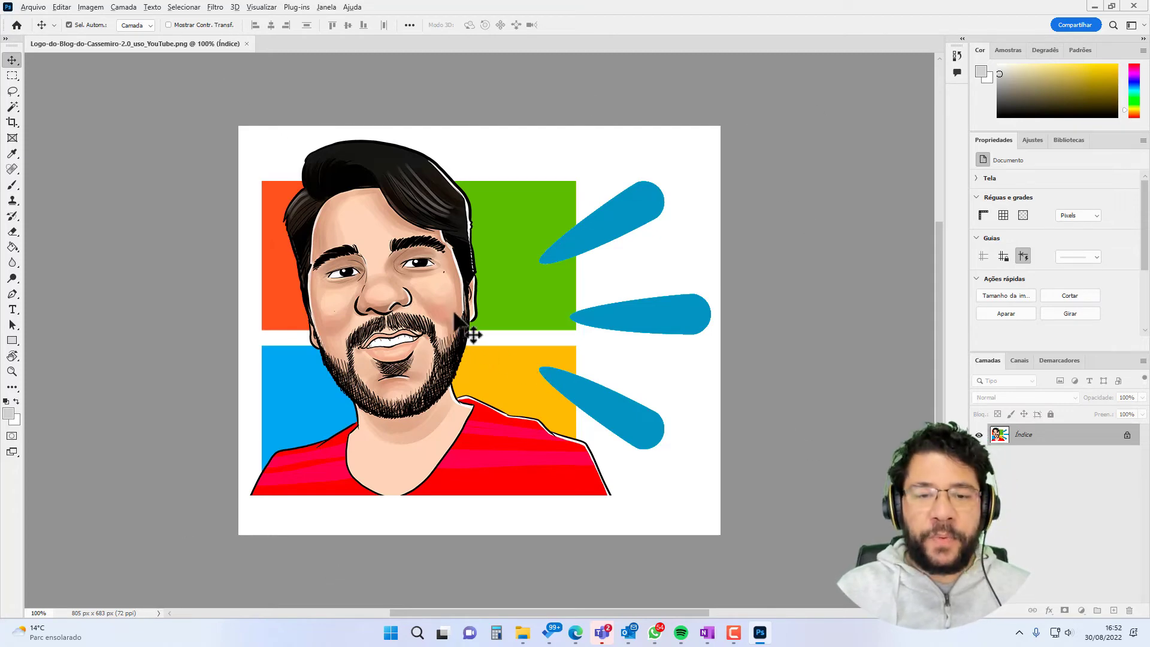
Zoom and pan around the caricature logo canvas
scroll(475, 329, "down", 1)
scroll(475, 329, "down", 2)
scroll(470, 331, "up", 1)
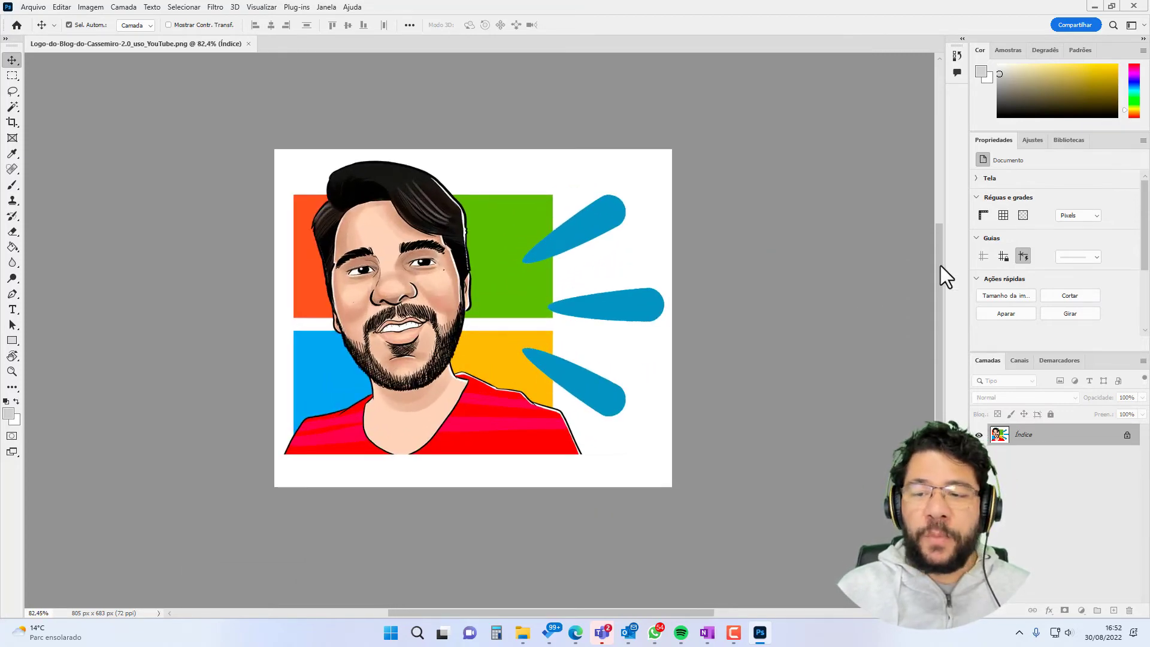
mouse_move(938, 264)
left_mouse_down()
mouse_move(933, 99)
mouse_move(938, 274)
left_mouse_up()
scroll(936, 272, "down", 2)
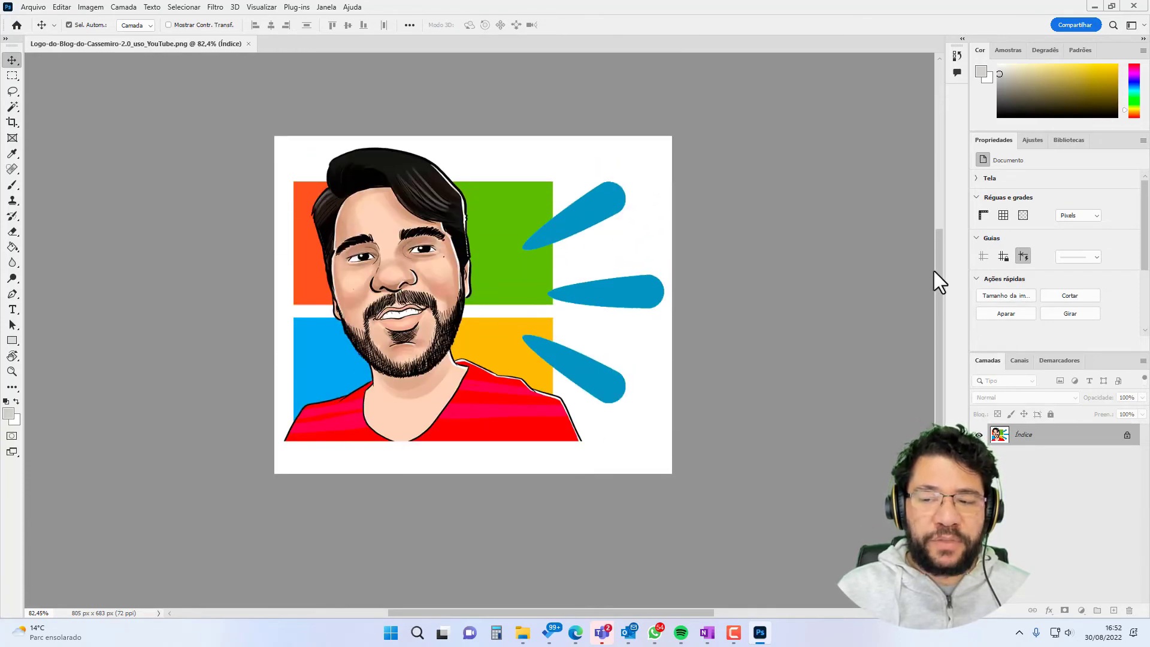
mouse_move(637, 613)
left_mouse_down()
mouse_move(425, 613)
mouse_move(726, 608)
mouse_move(585, 612)
mouse_move(643, 604)
mouse_move(628, 604)
left_mouse_up()
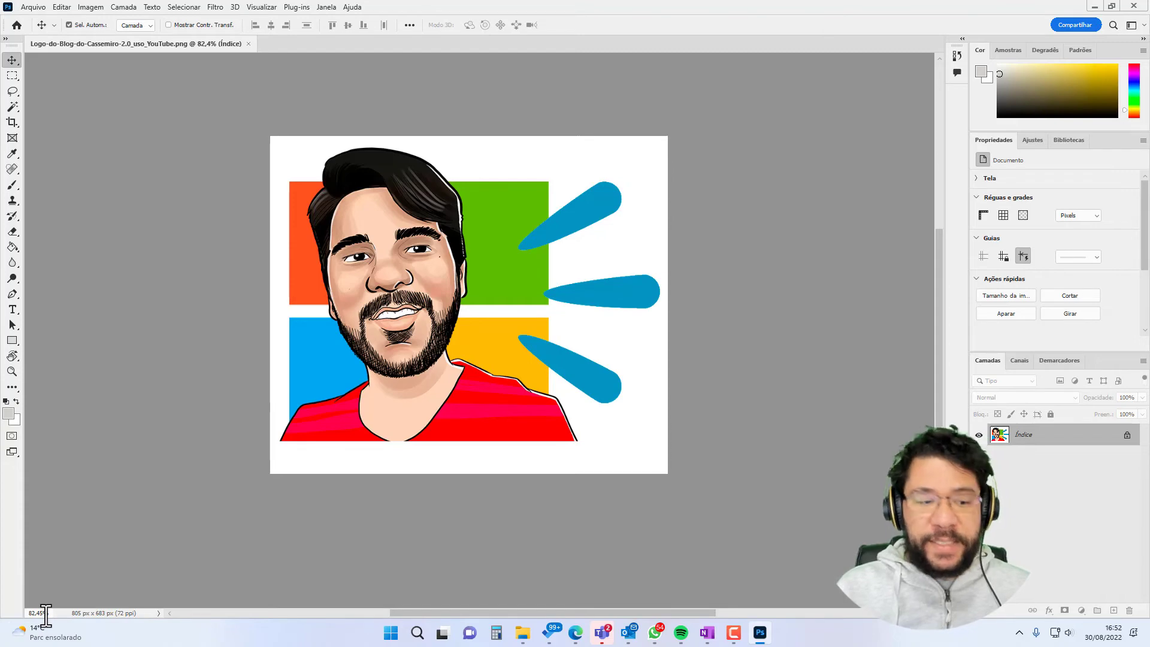
scroll(512, 311, "up", 1)
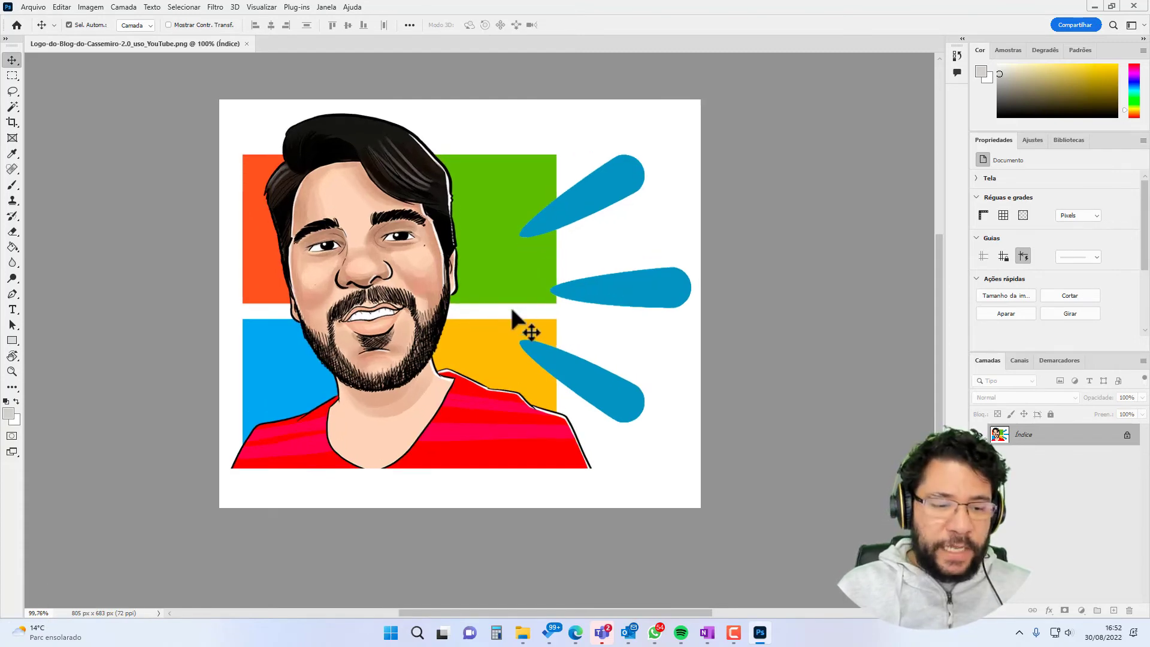
scroll(512, 312, "up", 1)
scroll(512, 311, "down", 1)
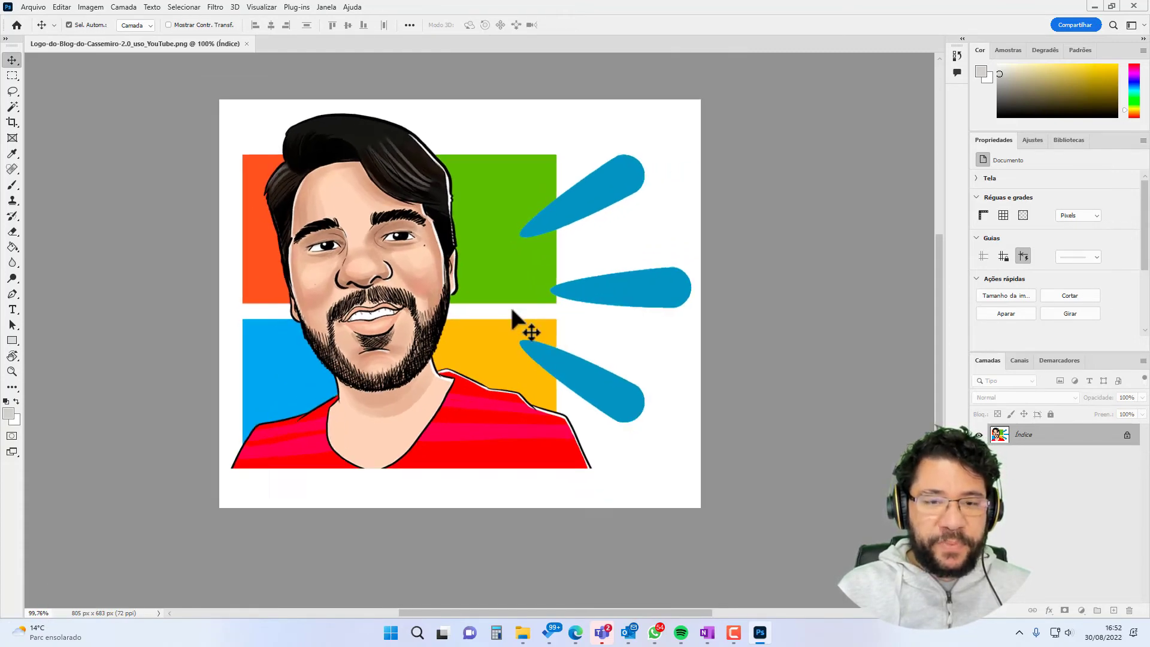
scroll(512, 312, "down", 1)
scroll(512, 312, "up", 1)
scroll(512, 311, "up", 1)
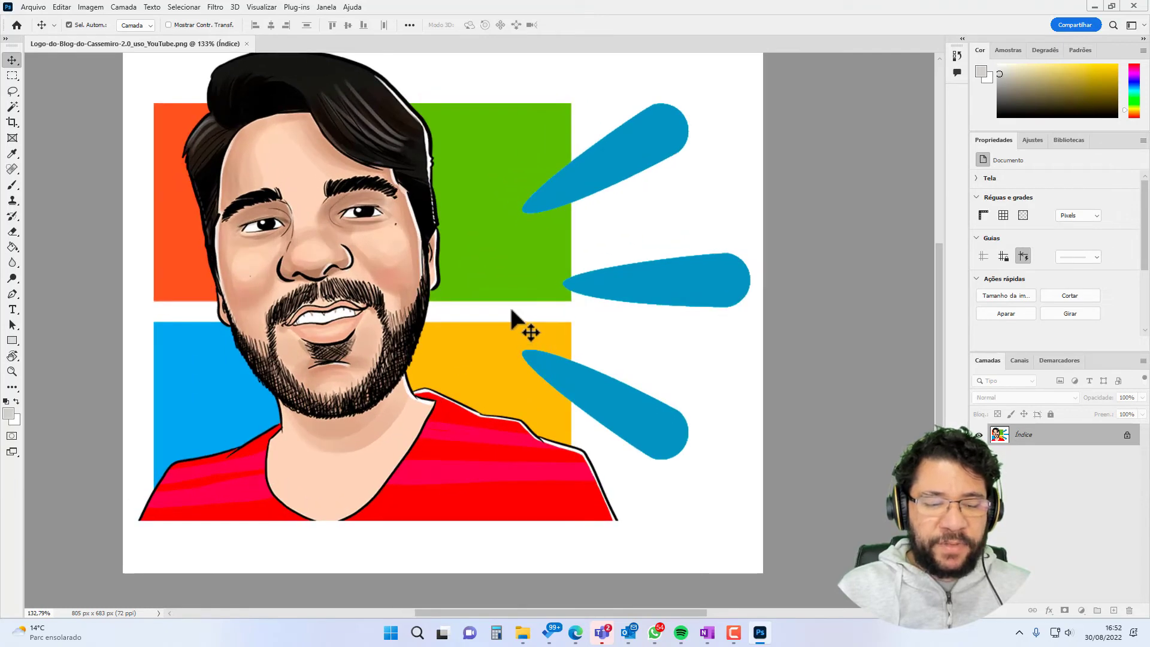
scroll(512, 311, "down", 3)
scroll(512, 311, "down", 1)
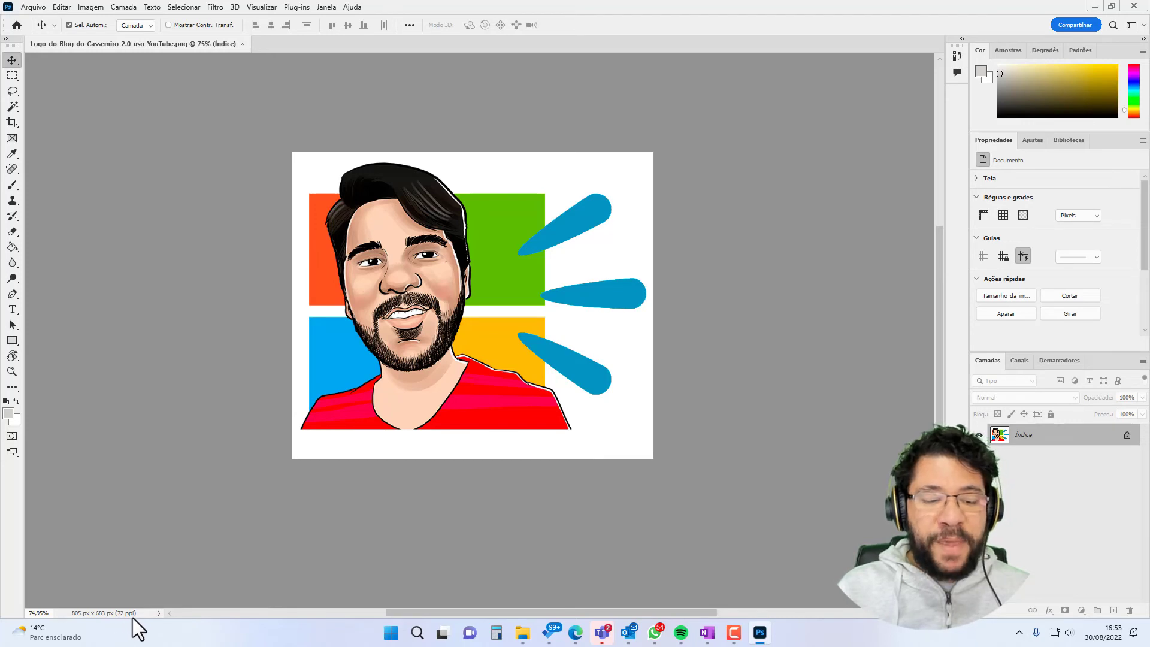
Cycle status-bar info through Tamanhos and Perfil, ending on Dimensões do Documento (805 × 683 px, 72 ppi)
left_click(159, 613)
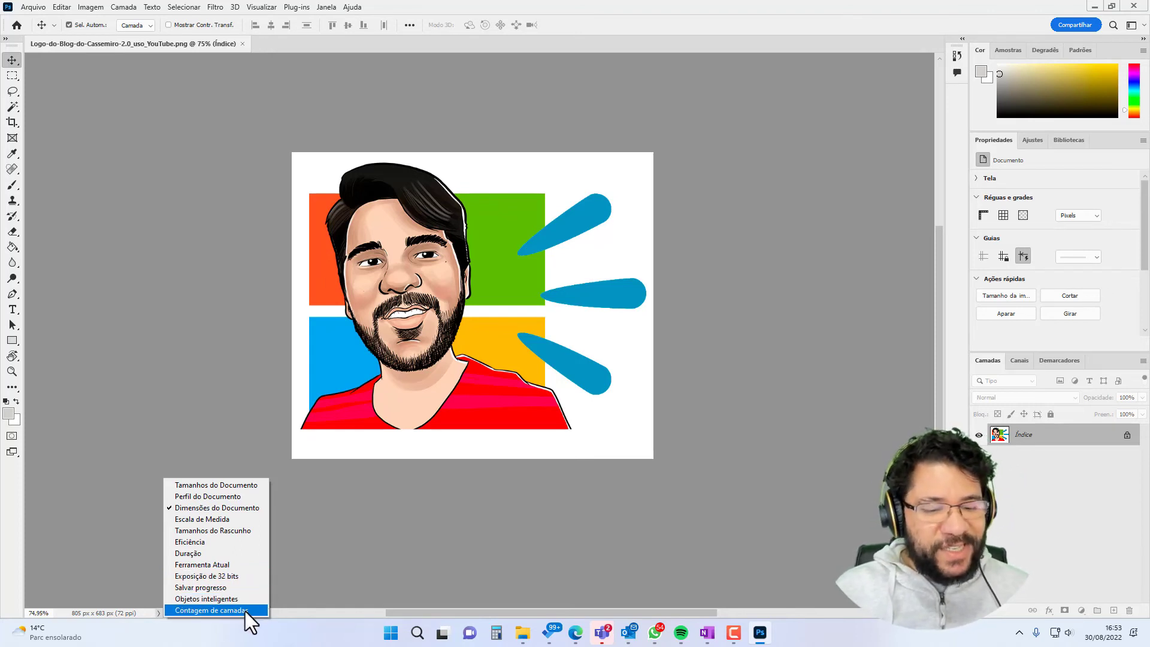
left_click(195, 486)
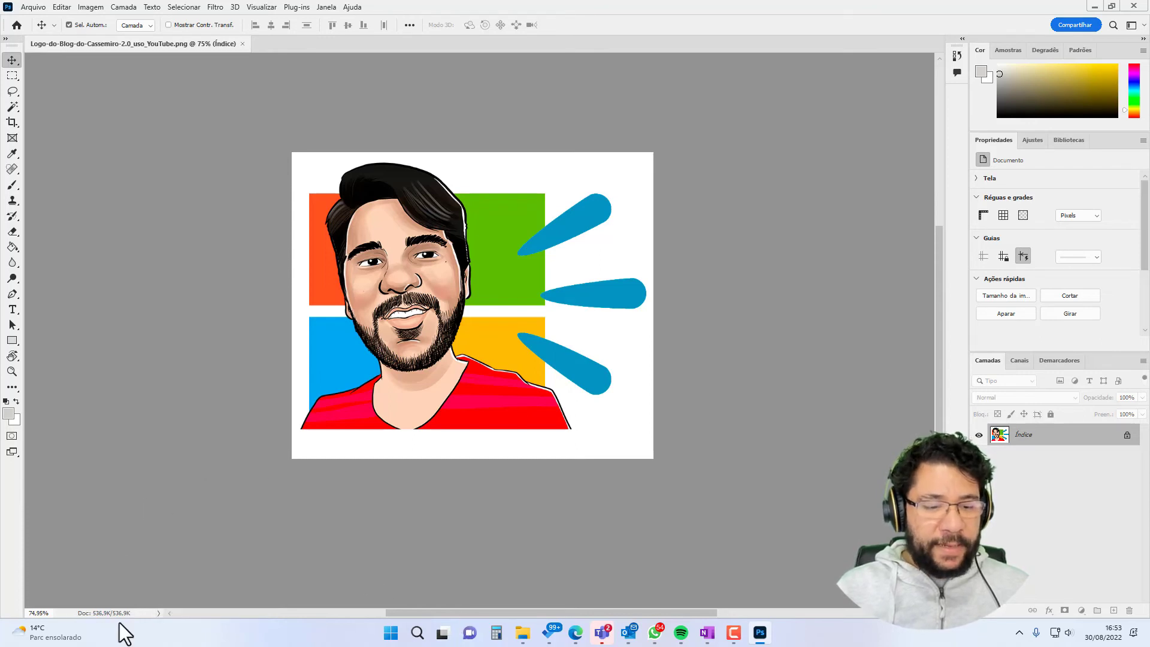
left_click(161, 616)
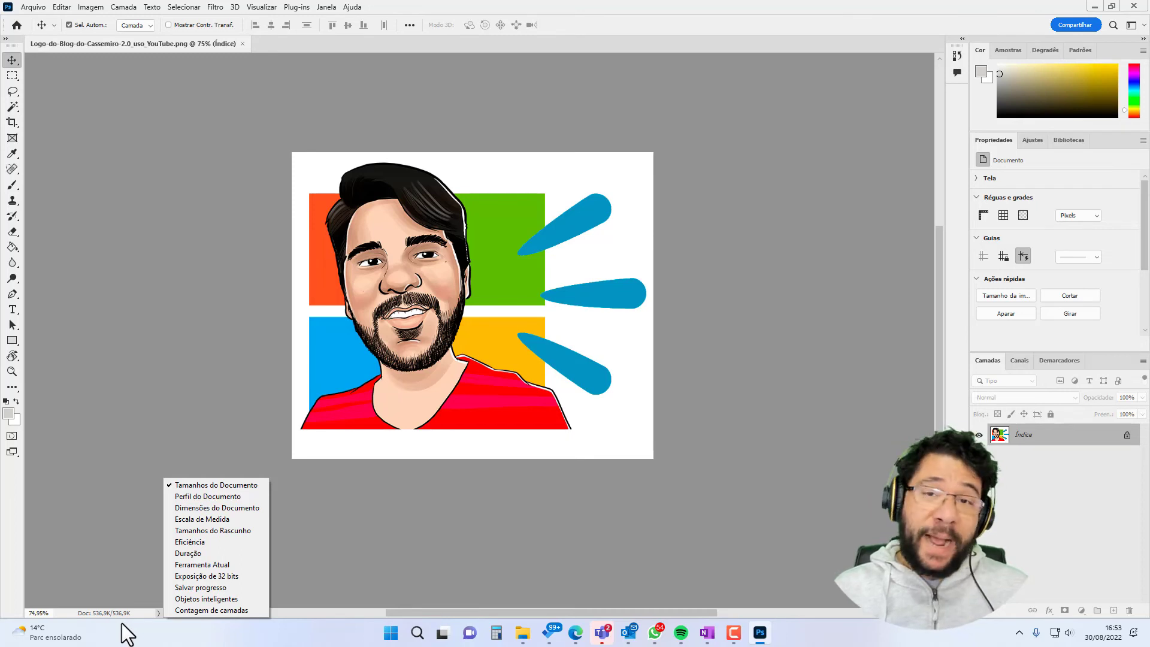
left_click(200, 509)
left_click(159, 616)
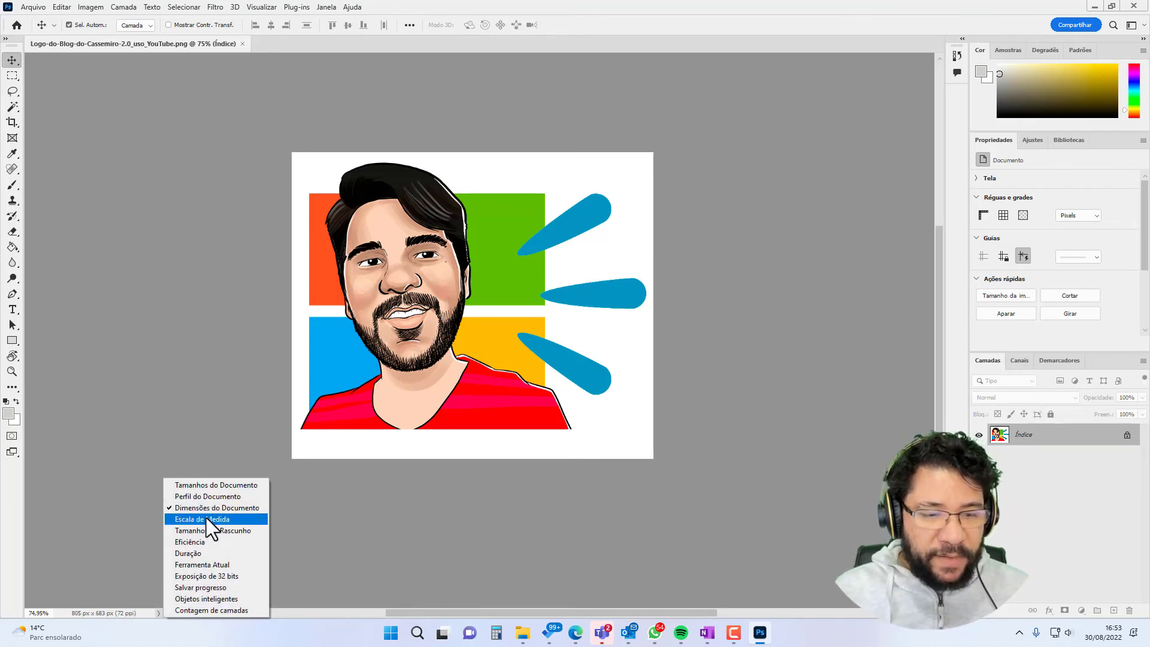
left_click(207, 495)
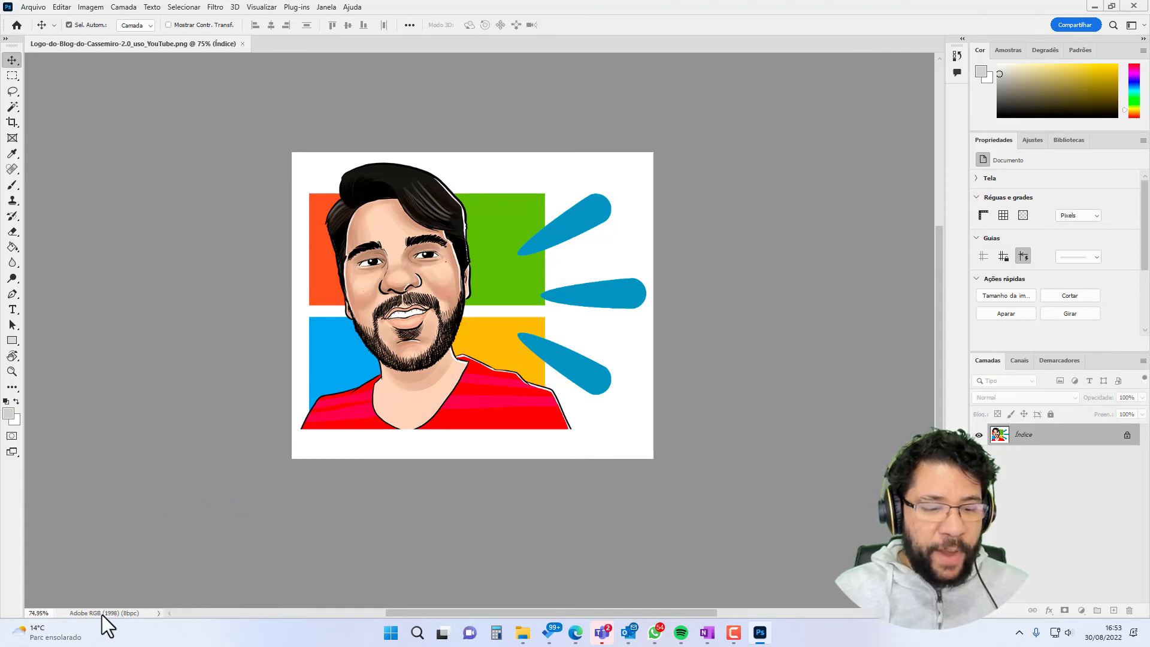
left_click(158, 615)
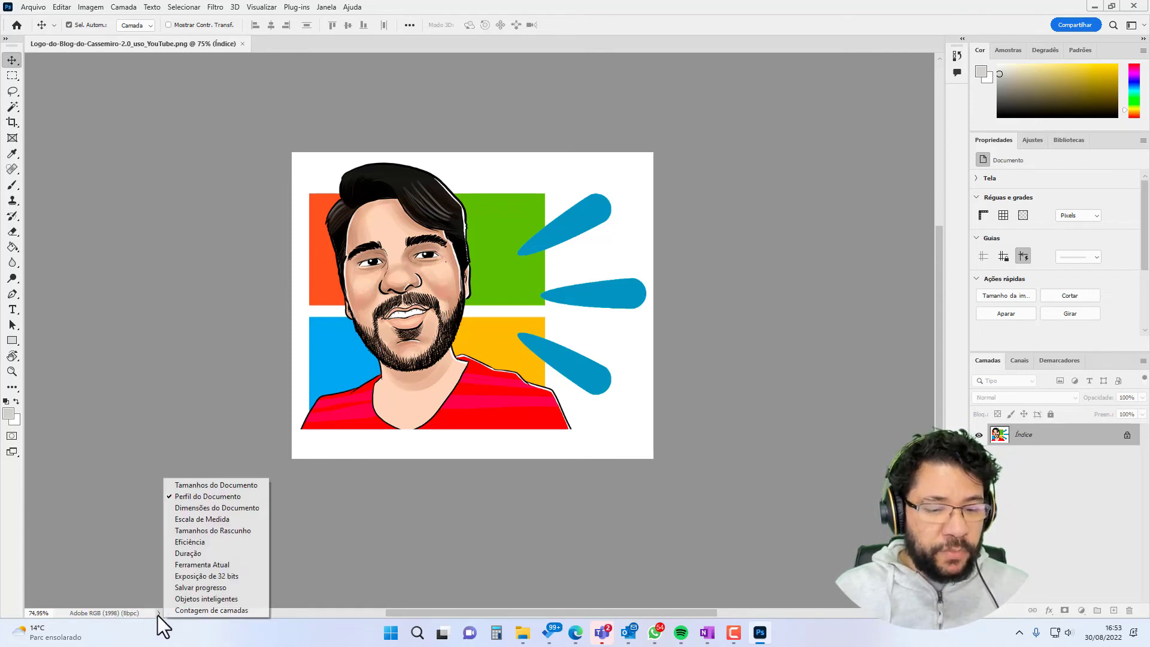
left_click(203, 506)
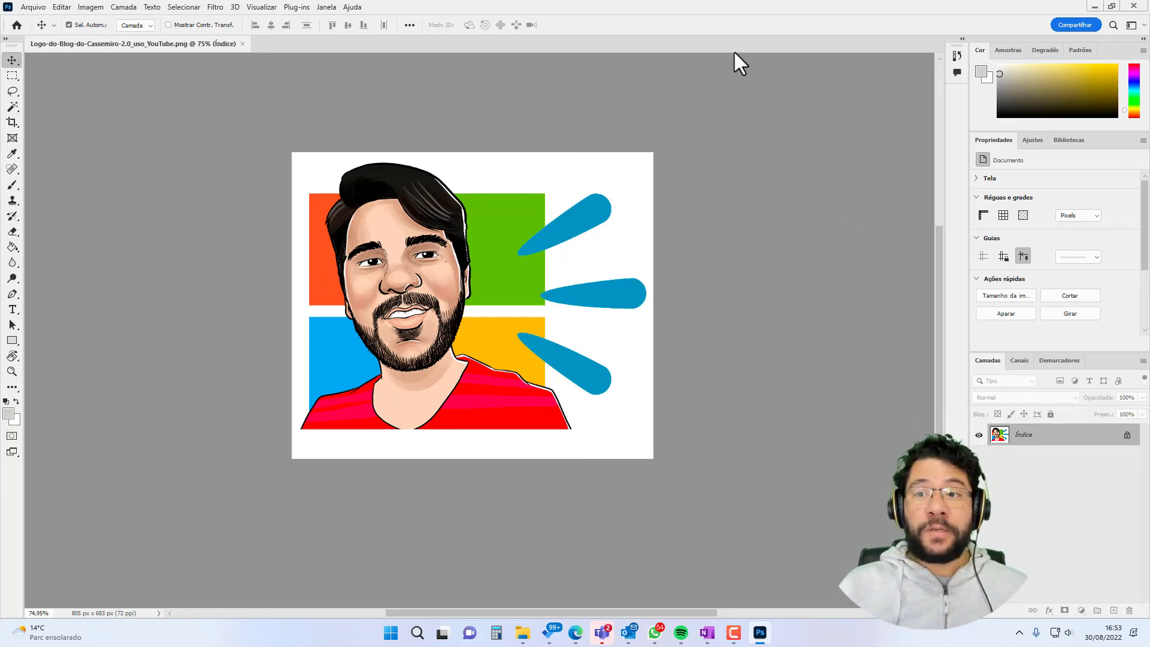
left_click(34, 8)
mouse_move(61, 7)
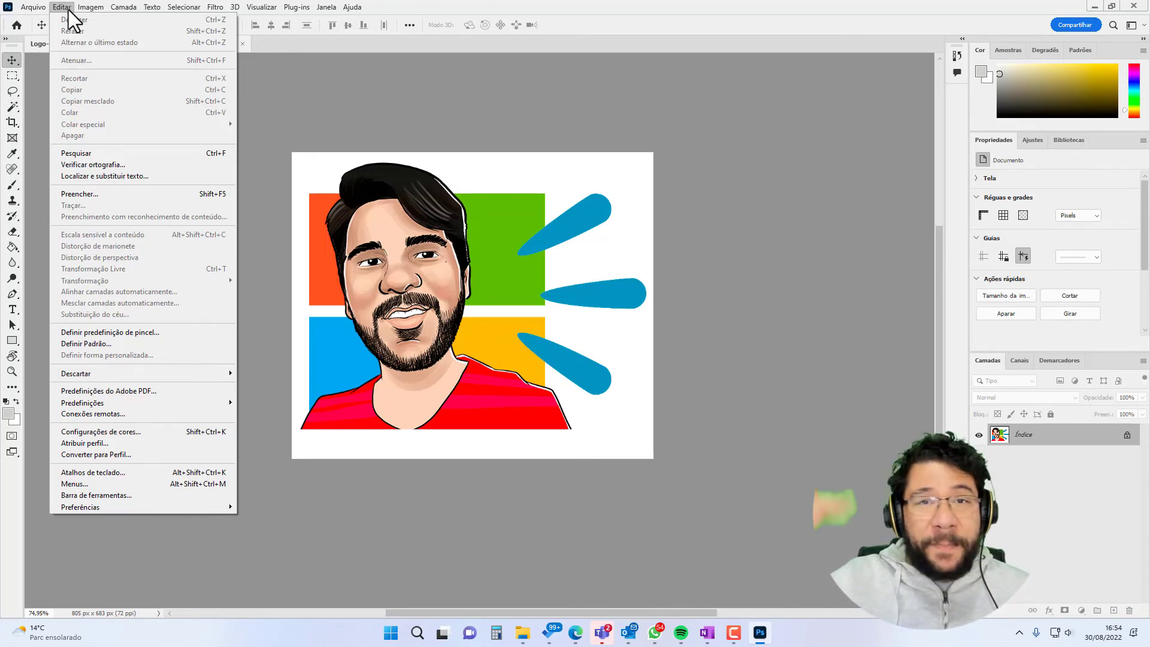
left_click(630, 15)
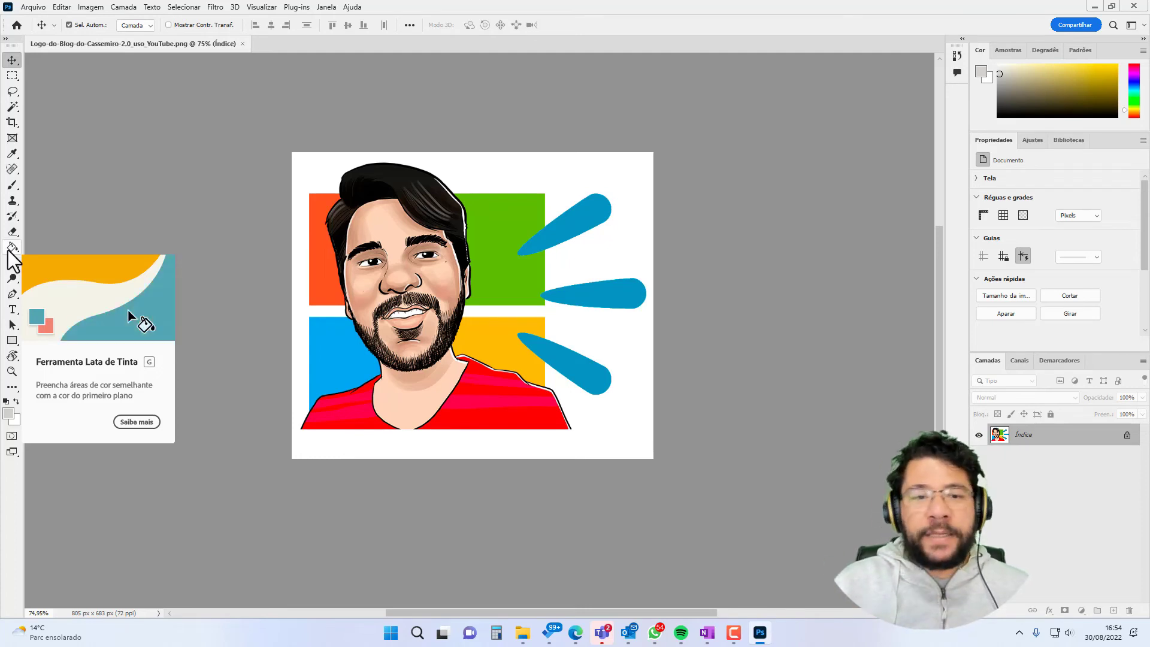
Fill the logo's white background with a blue foreground colour using the Paint Bucket
left_click(12, 248)
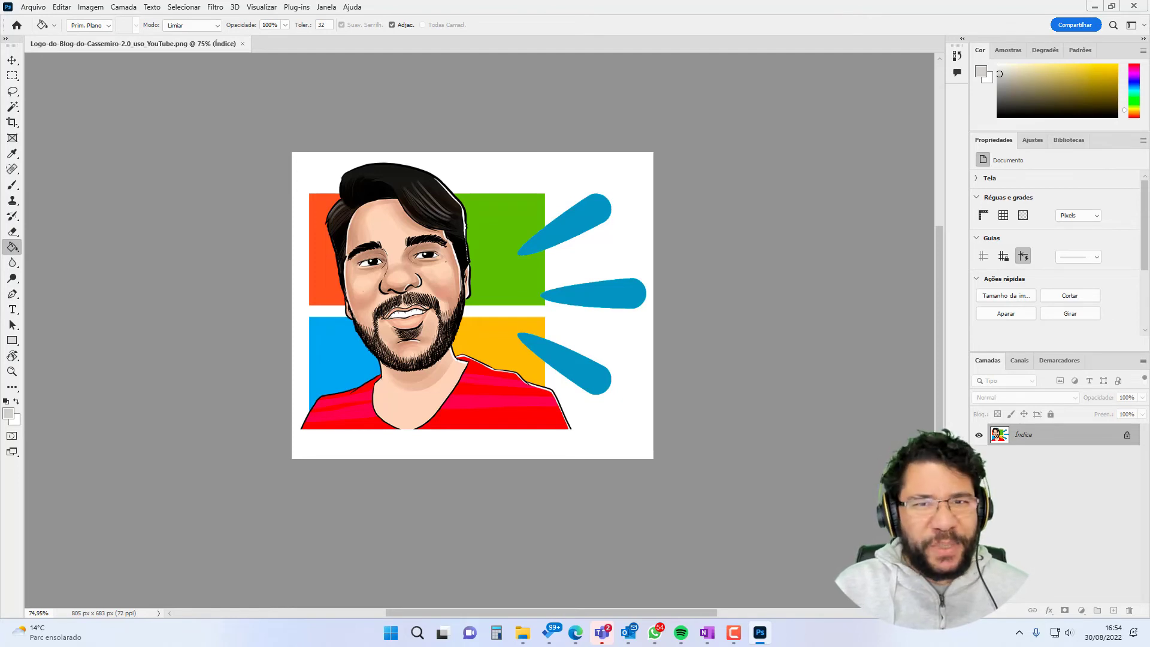
left_click_drag(1133, 111, 1133, 84)
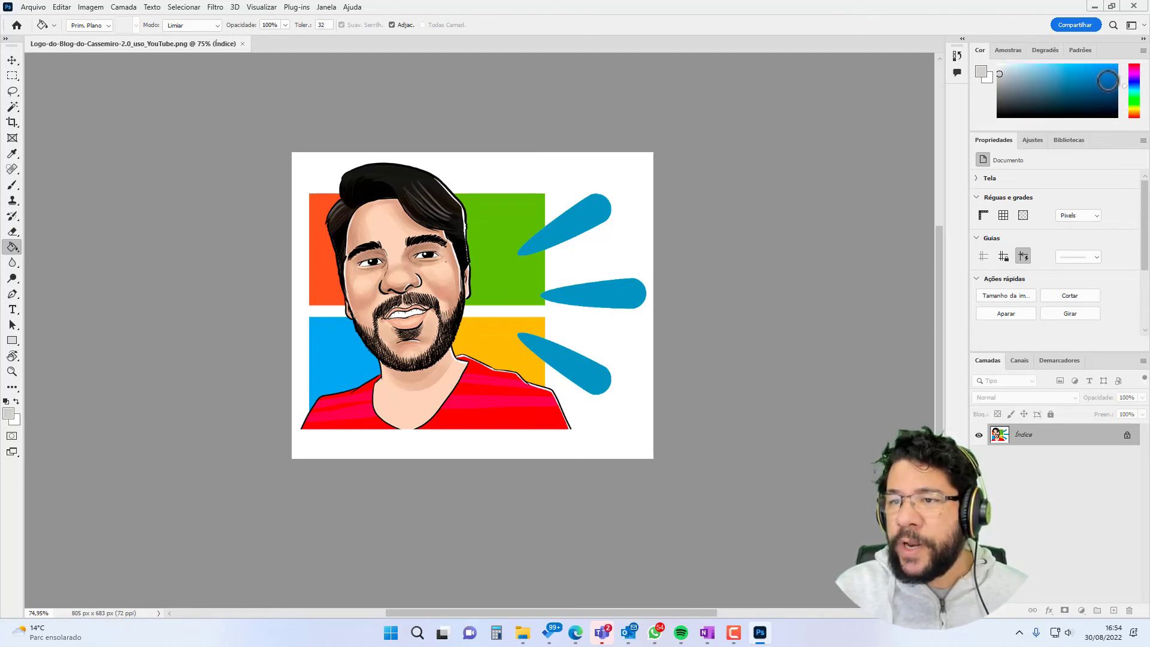
left_click(1099, 81)
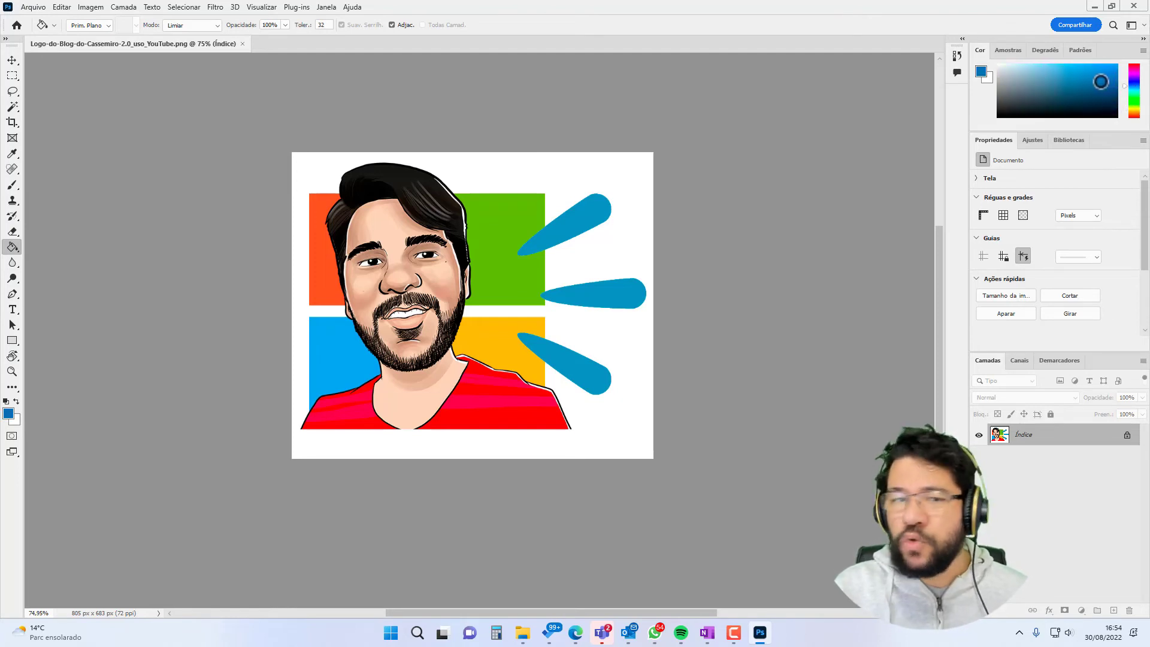
left_click(592, 267)
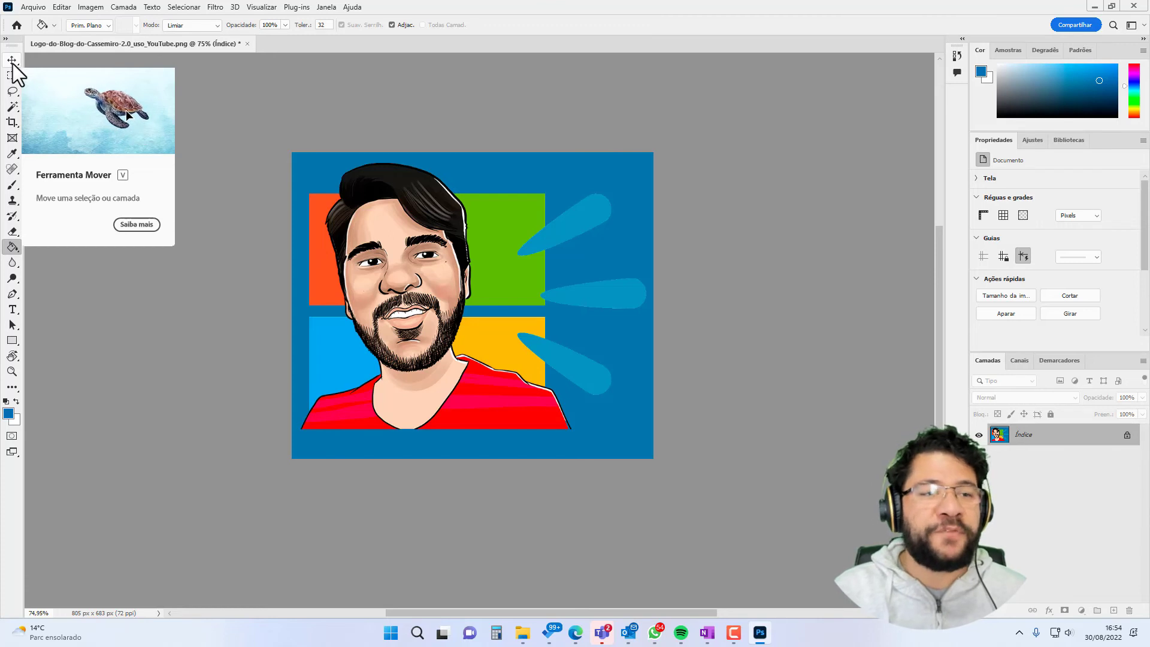
Browse the Move, Marquee, Lasso and Magic Wand tool groups and their variants
left_click(14, 63)
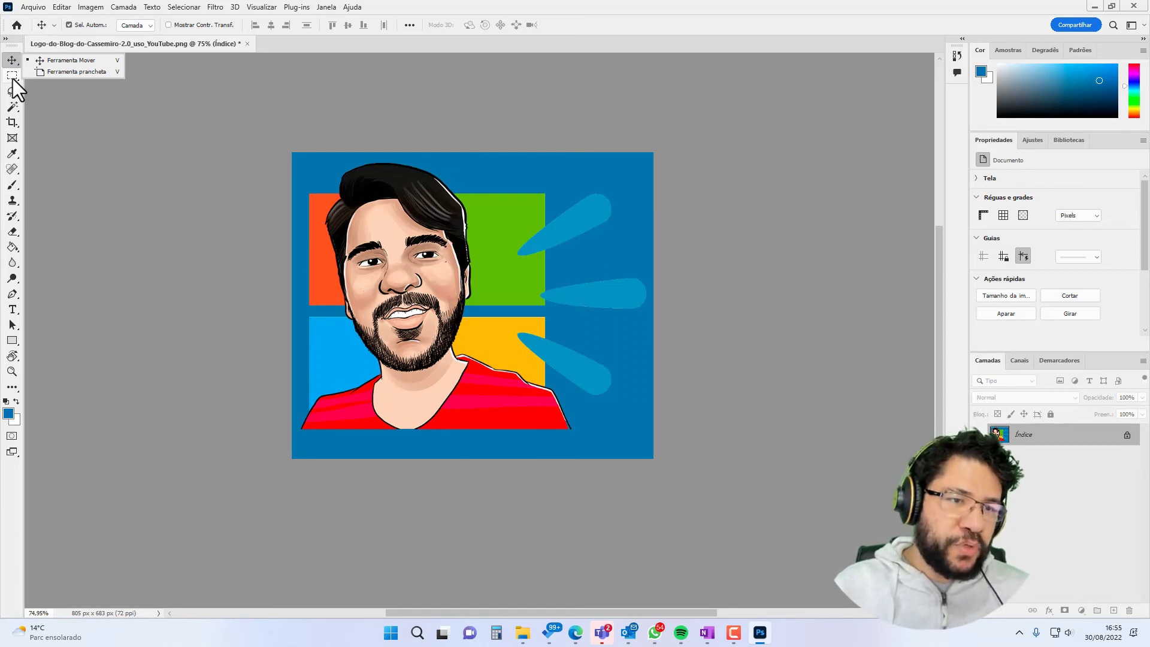
left_click(13, 80)
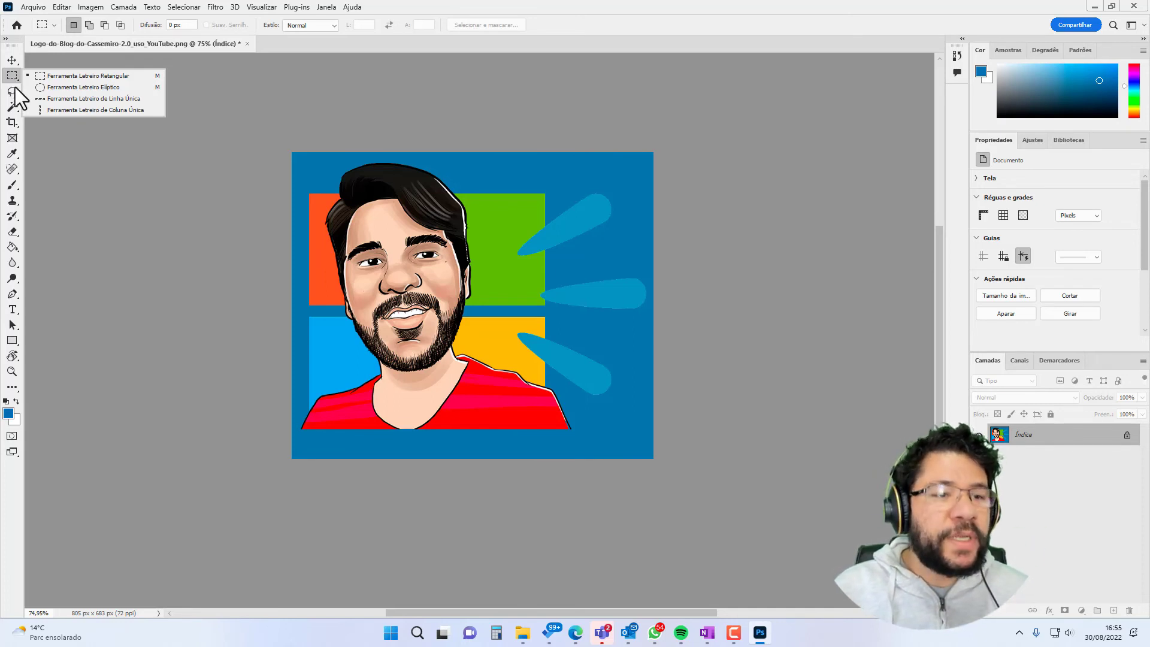
left_click(55, 127)
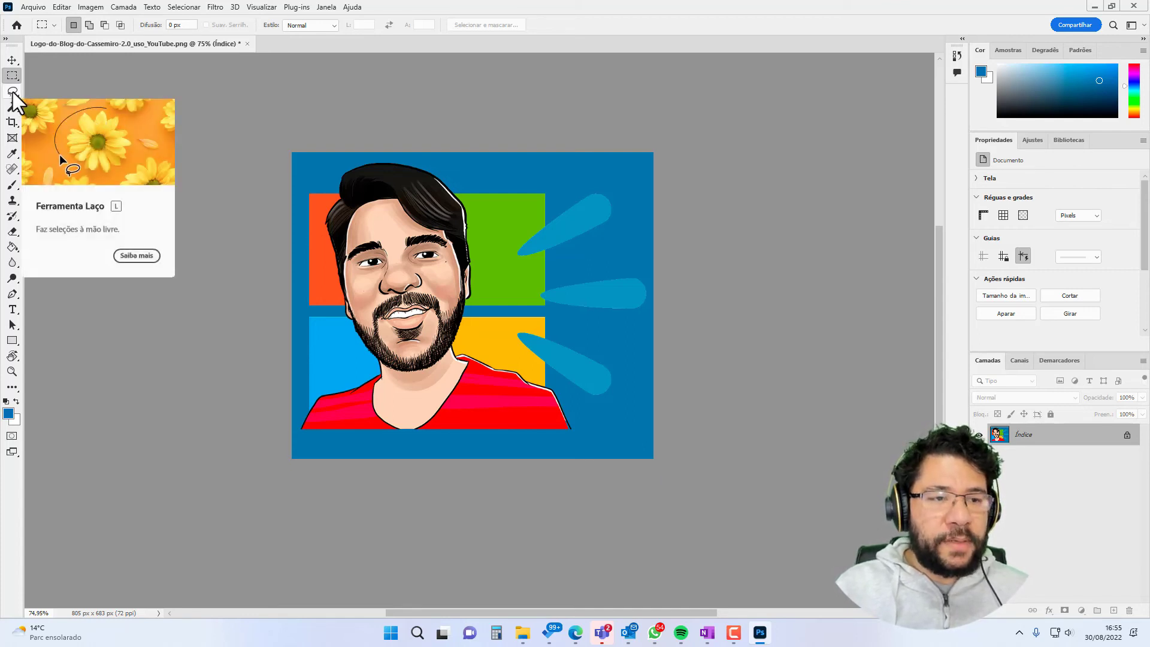
left_click(12, 93)
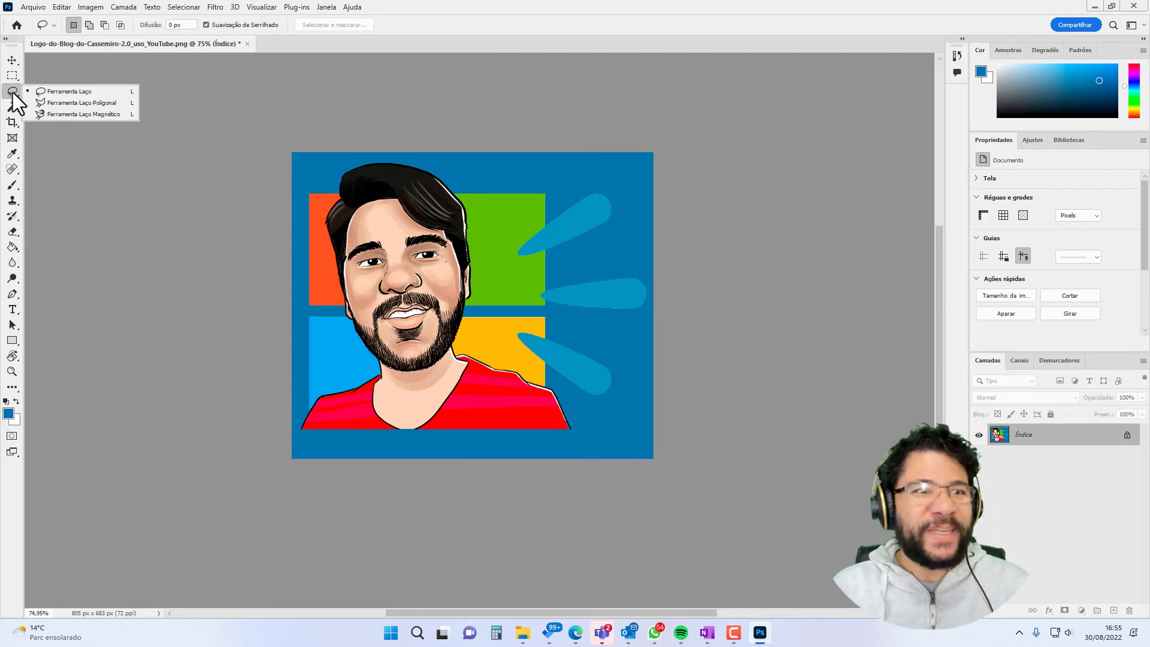
left_click(13, 108)
right_click(14, 111)
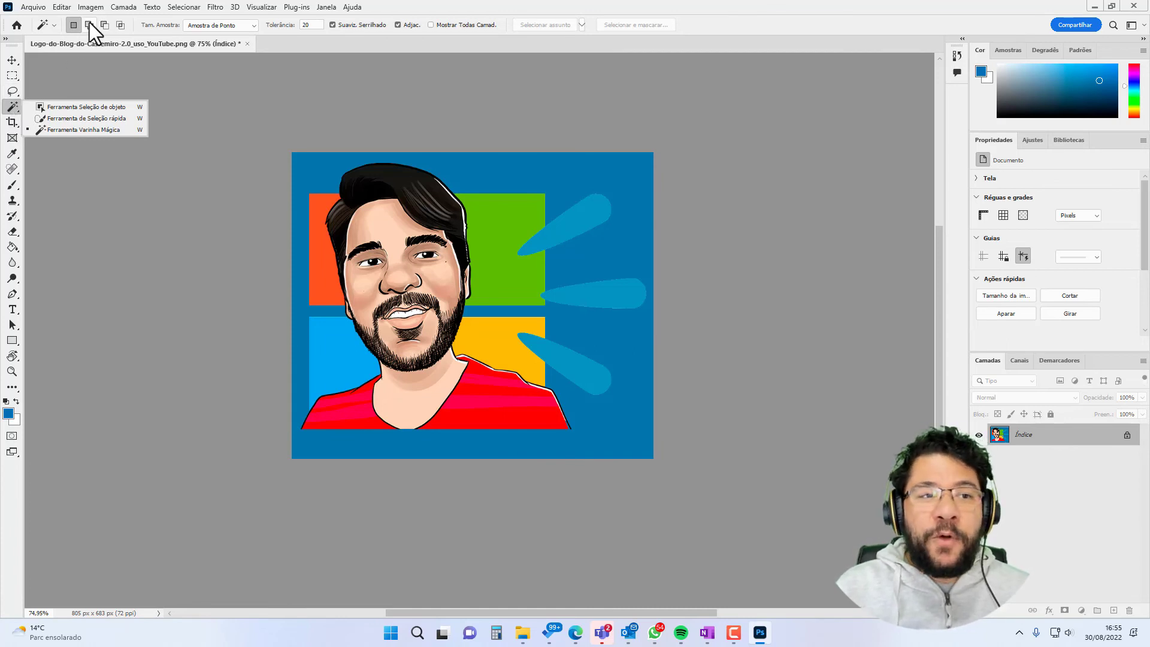
Select the Eyedropper tool and keep its sample size at point sampling
left_click(12, 154)
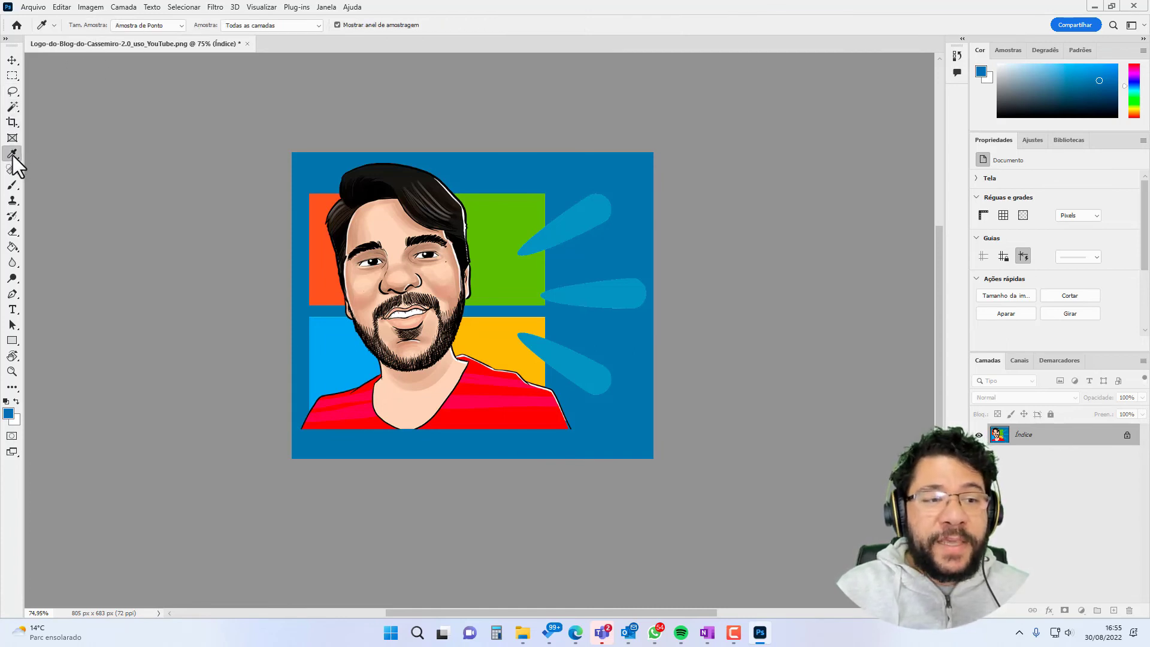
left_click(178, 27)
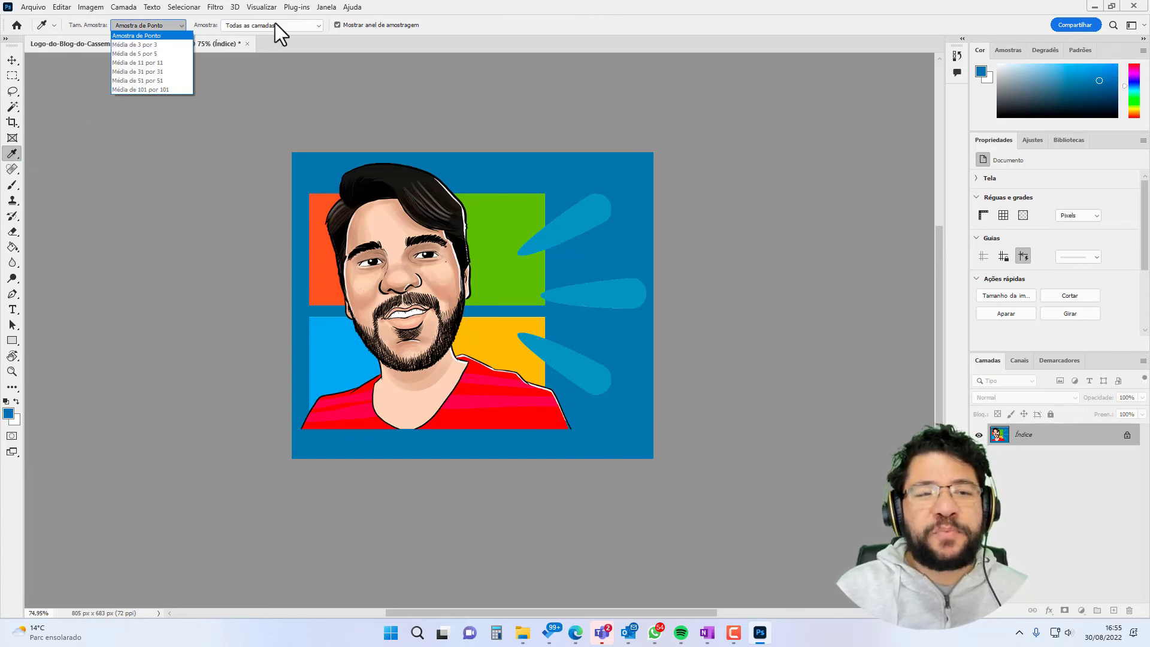
left_click(513, 26)
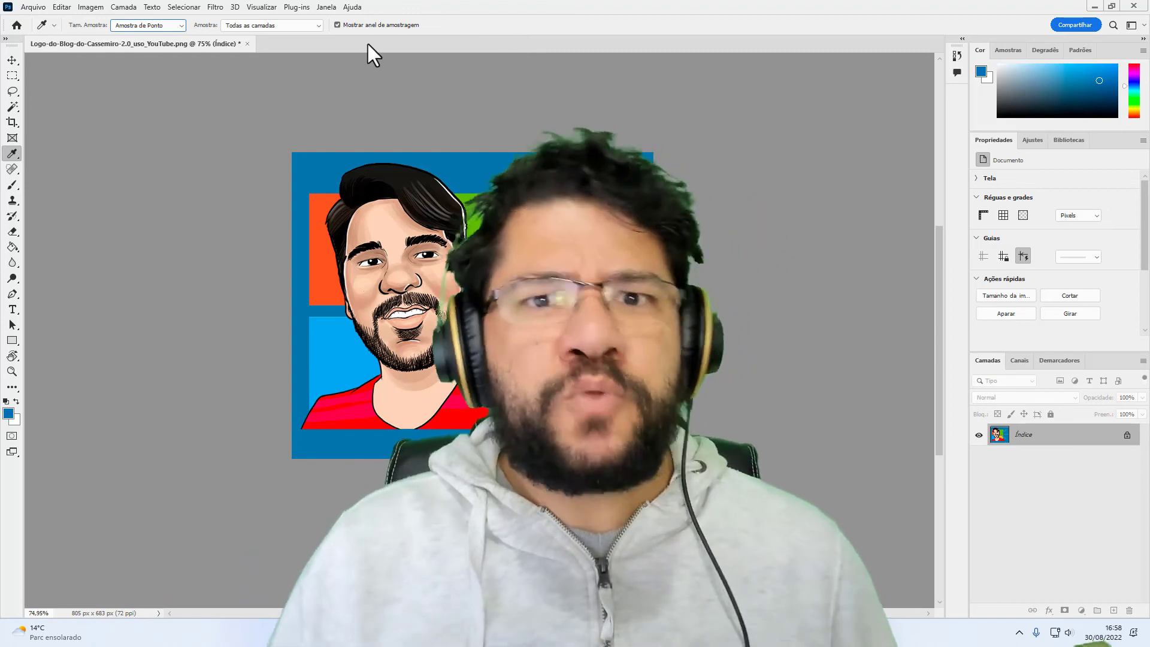
left_click(1088, 10)
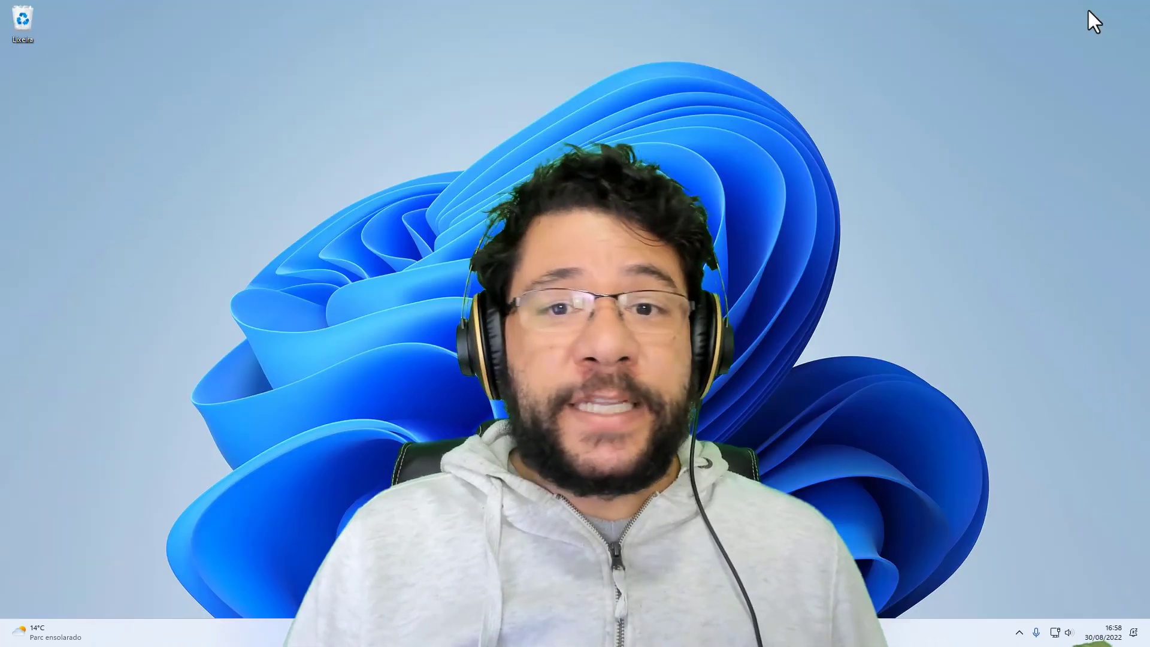